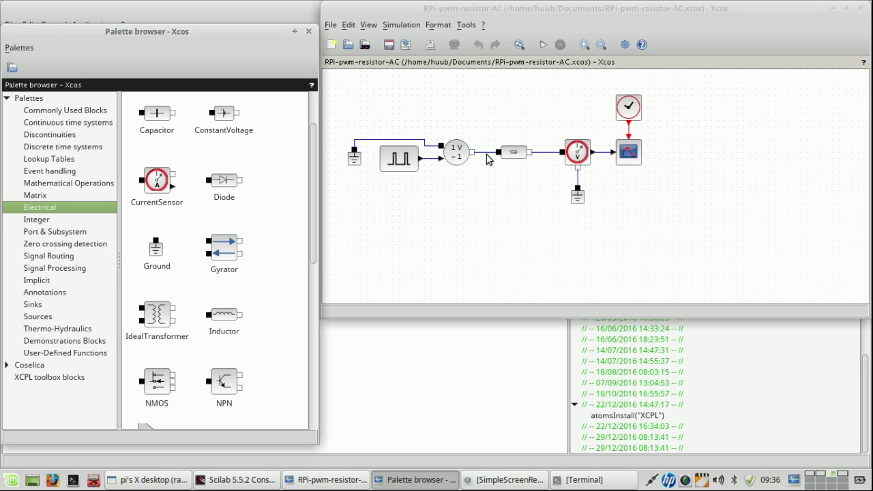
Step: Shift the resistor towards the voltage sensor and place a Diode block below the line between the AC source and the resistor
left_click_drag(515, 156, 534, 158)
left_click(518, 179)
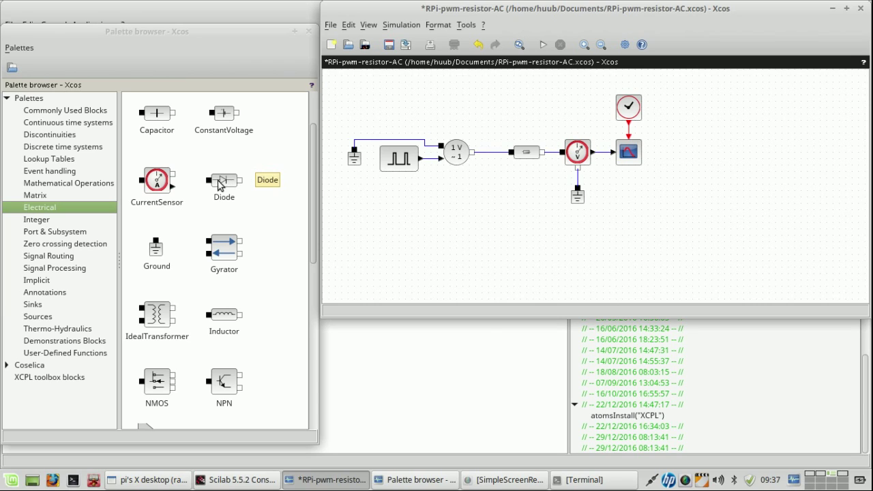
left_click_drag(223, 183, 490, 189)
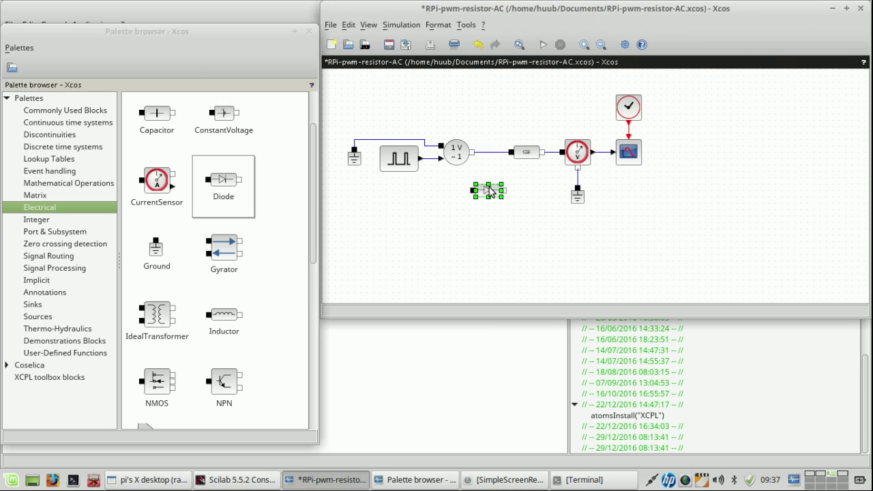
left_click(482, 225)
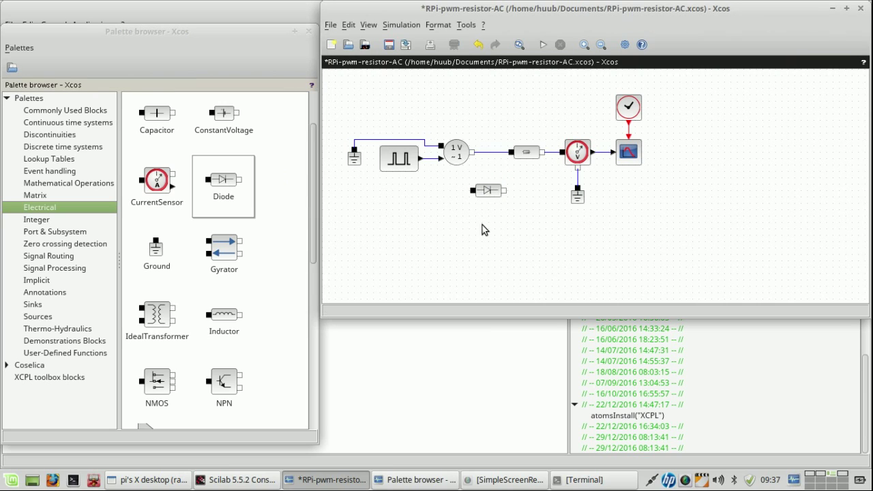
Step: Delete the link between the AC source and the resistor, and wire the diode in series between them
left_click(491, 155)
key("Delete")
mouse_move(505, 191)
left_mouse_down()
mouse_move(511, 152)
mouse_move(472, 193)
left_mouse_up()
Step: Move the resistor, voltage sensor, ground, clock and scope further right, and place the diode in line with the AC source
left_click_drag(494, 85, 693, 225)
left_click_drag(580, 157, 634, 152)
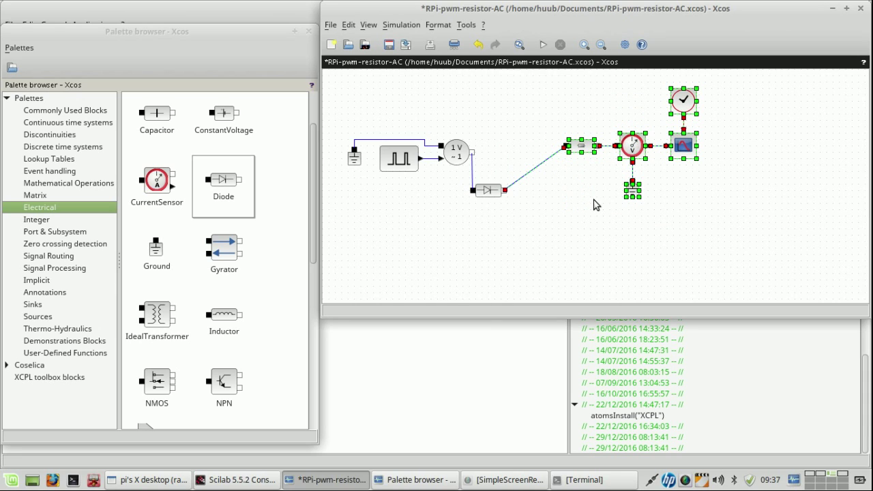
left_click_drag(481, 191, 504, 158)
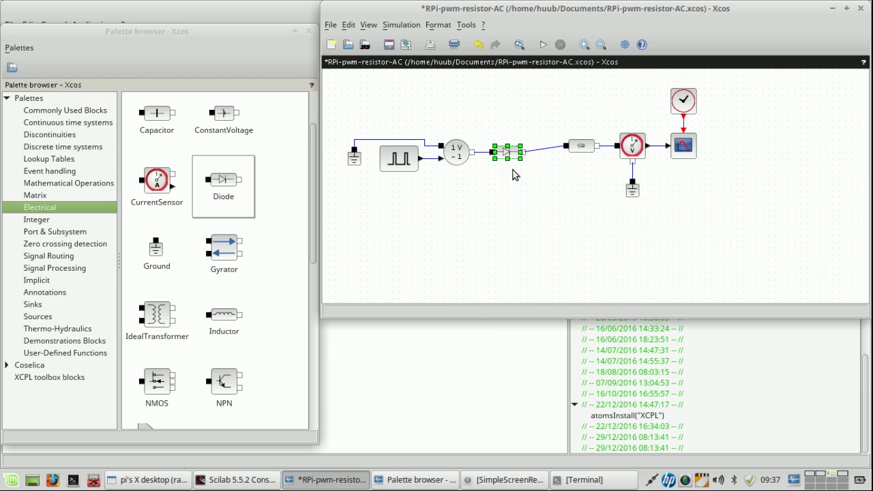
left_click(542, 130)
Step: Move the resistor, voltage sensor, ground, clock and scope together so that they line up with the diode
left_click(591, 148)
left_click(551, 104)
left_click_drag(674, 165, 737, 221)
left_click_drag(552, 77, 744, 223)
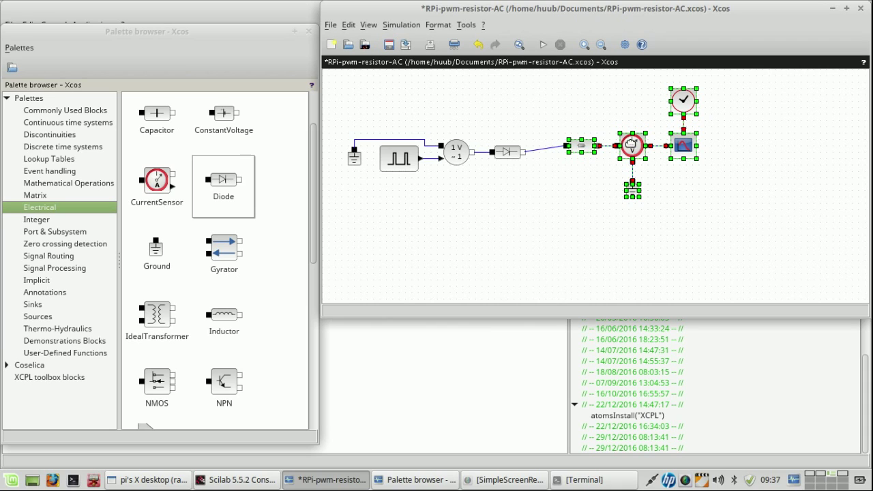
left_click_drag(632, 145, 615, 151)
left_click(564, 177)
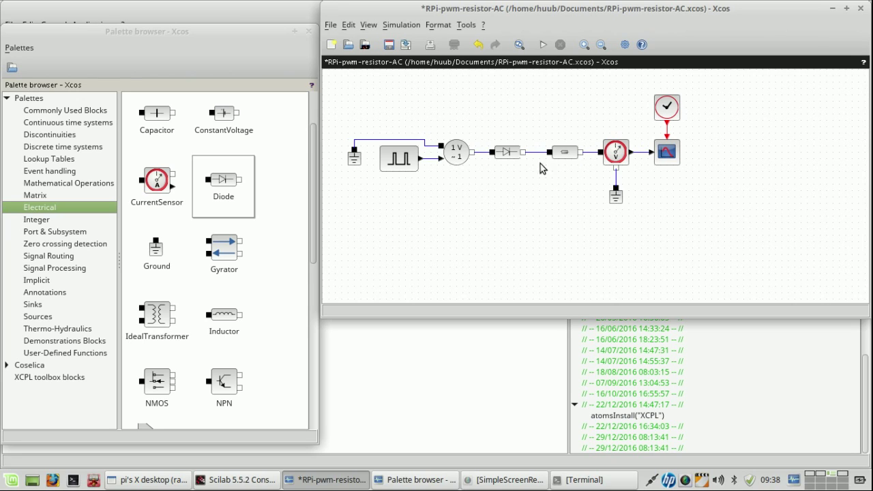
Step: Inspect the diode's block parameters without changing them
left_click(506, 154)
right_click(506, 154)
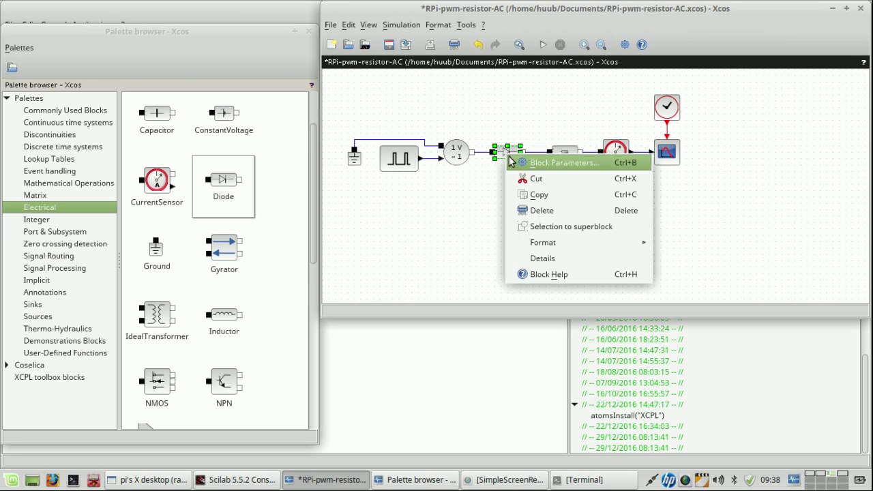
left_click(527, 164)
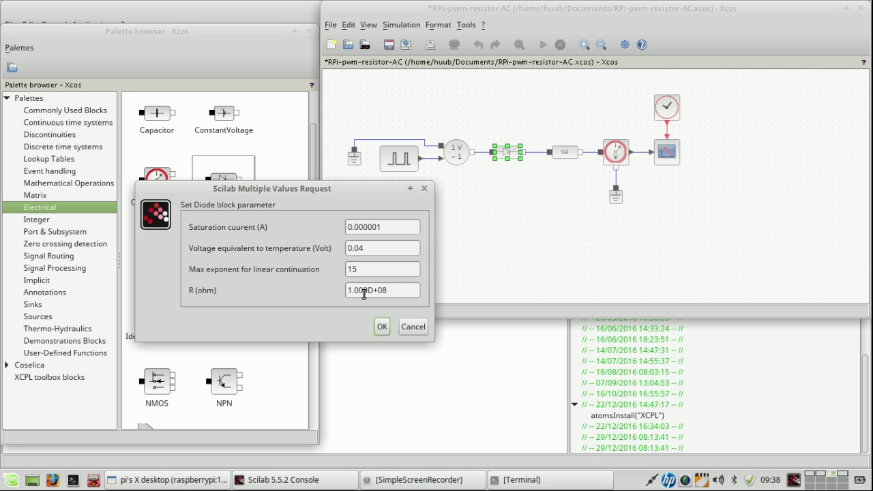
left_click(414, 328)
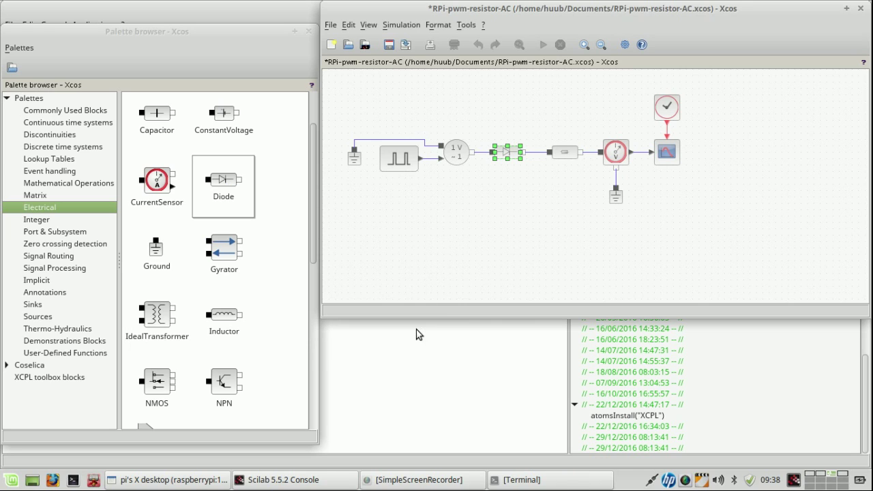
left_click(497, 213)
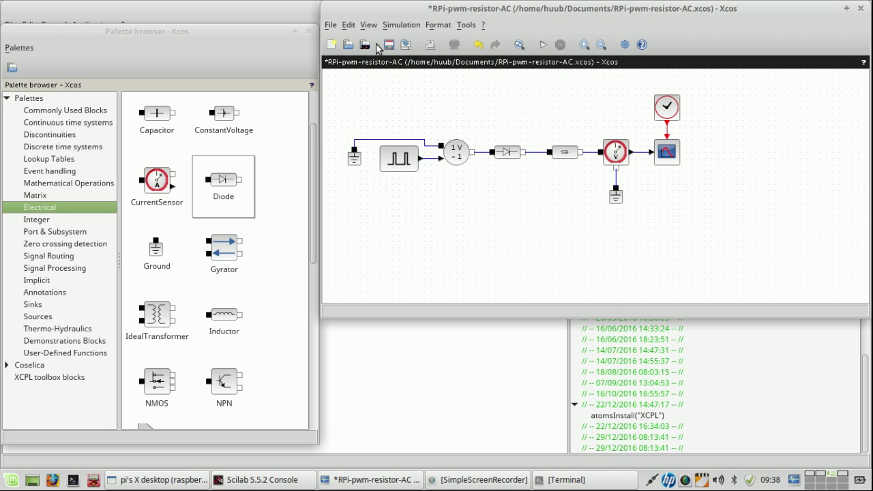
Step: Save the diagram under the new name RPi-pwm-resistor-AC#2 in the Documents folder
left_click(330, 25)
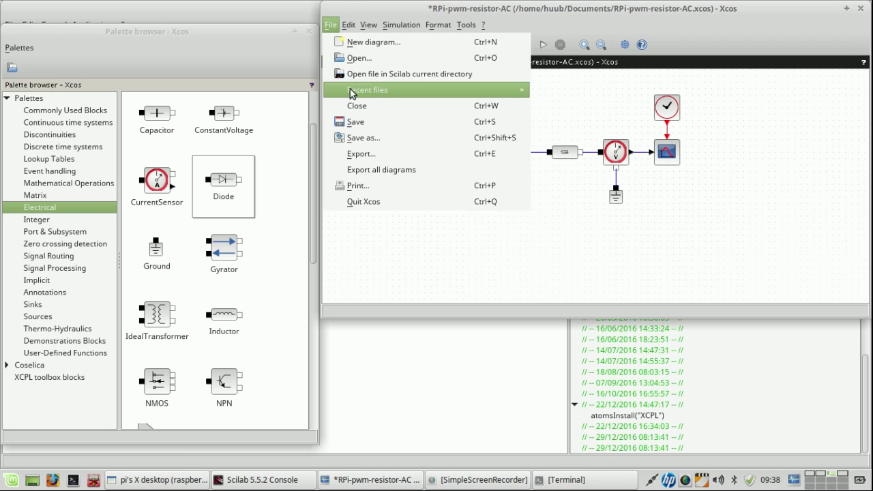
left_click(362, 137)
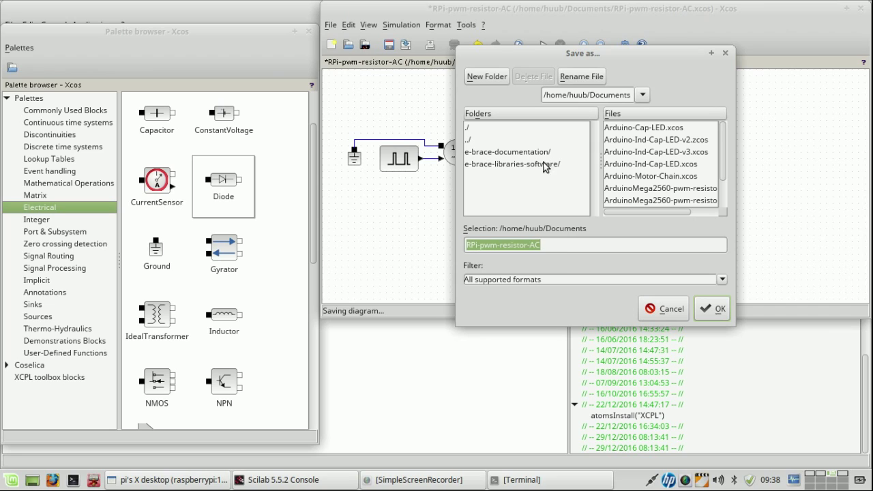
left_click(561, 244)
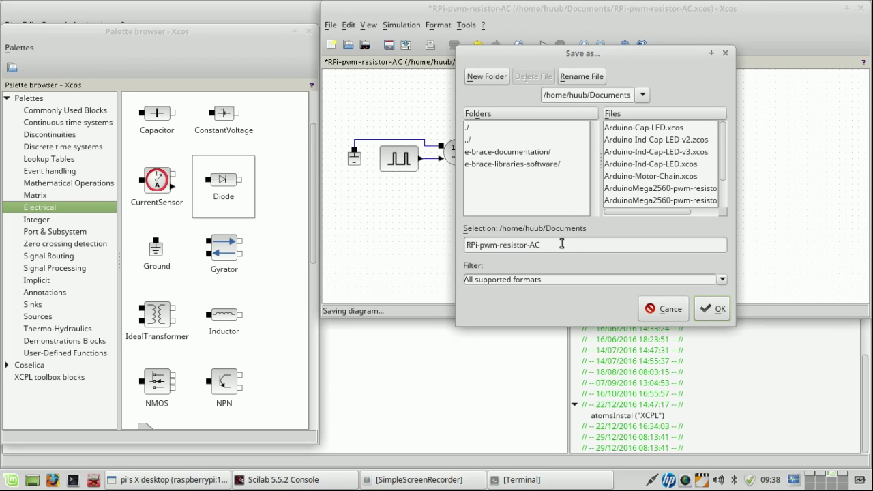
type("#2")
left_click(719, 313)
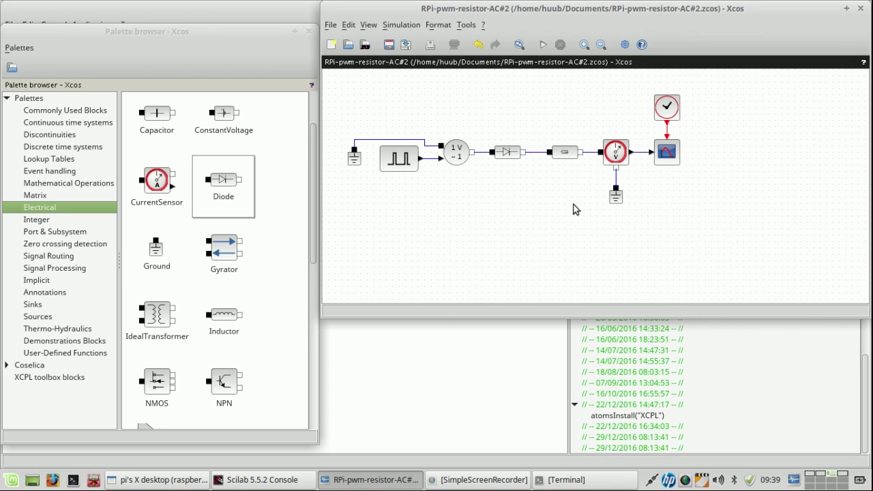
Step: Run the simulation, examine the waveform in the Scope 1 window beside the diagram, and close the scope
left_click(545, 45)
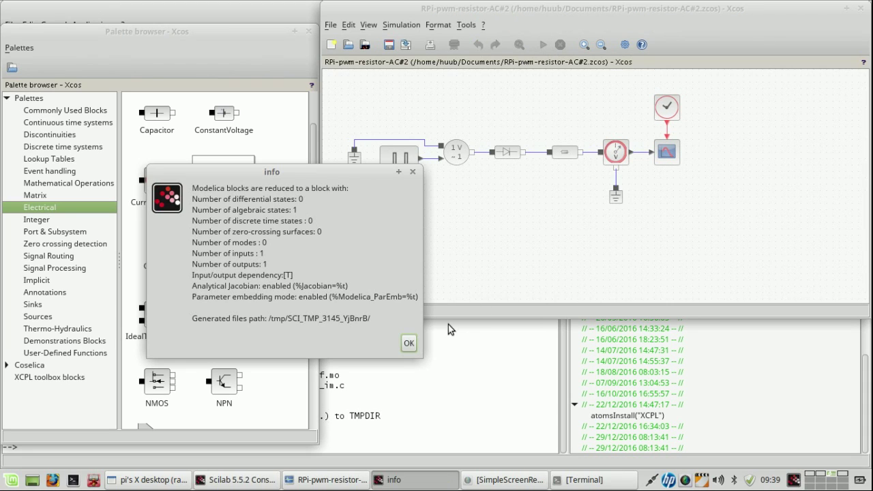
left_click(407, 345)
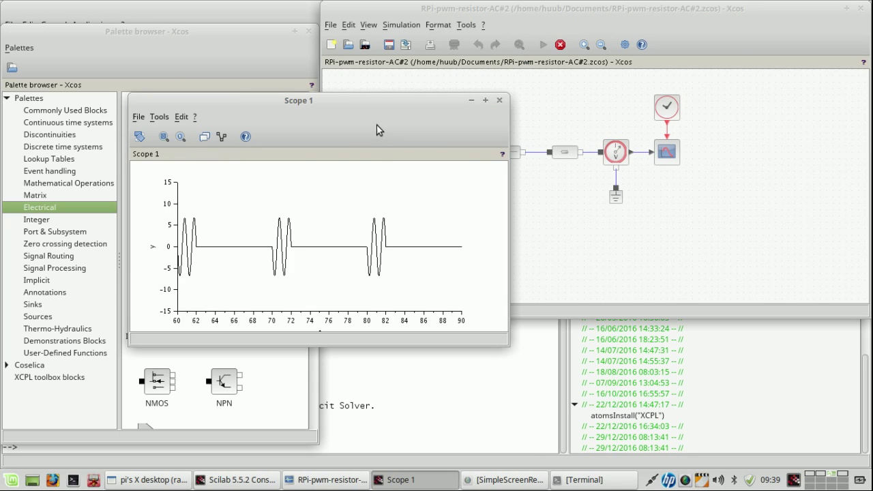
left_click_drag(365, 107, 302, 196)
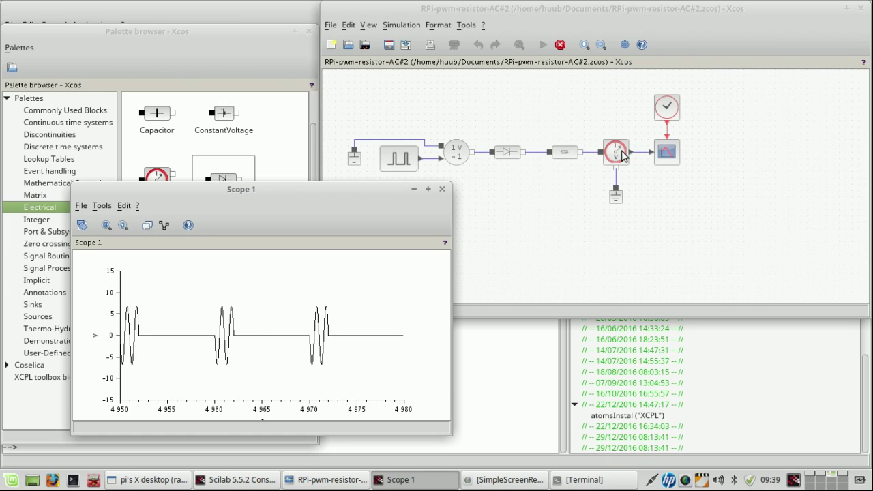
left_click(442, 189)
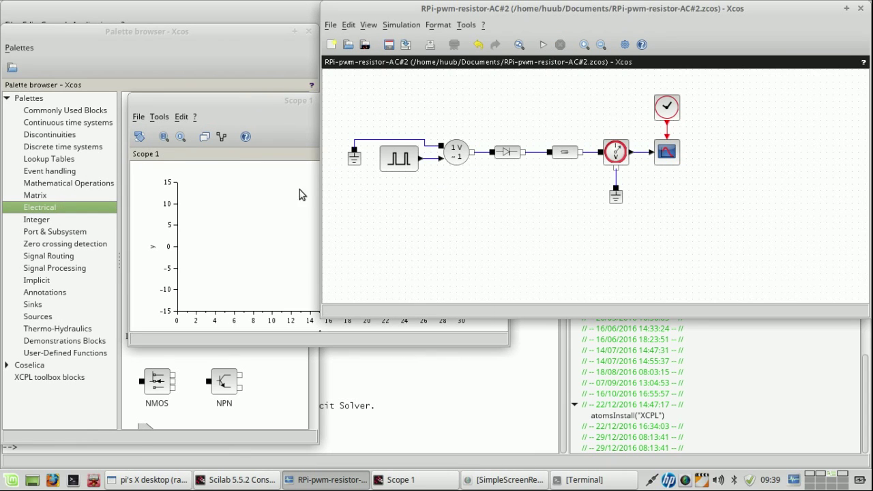
left_click(280, 103)
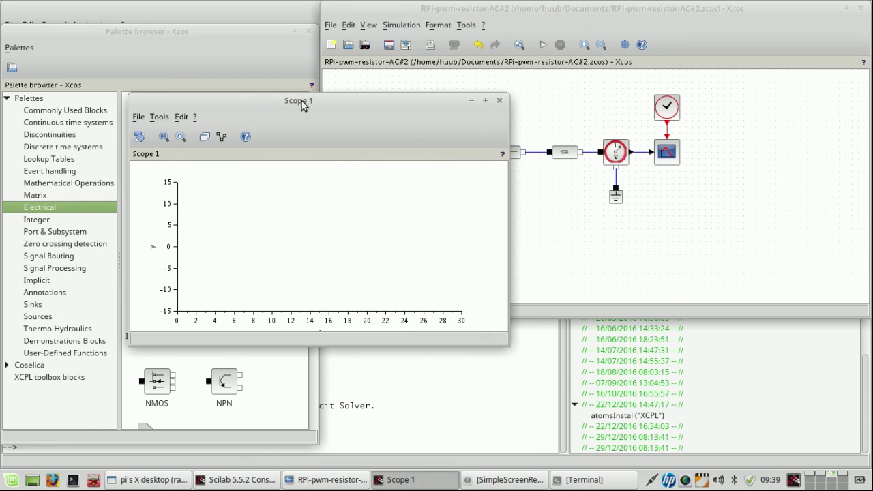
left_click(501, 101)
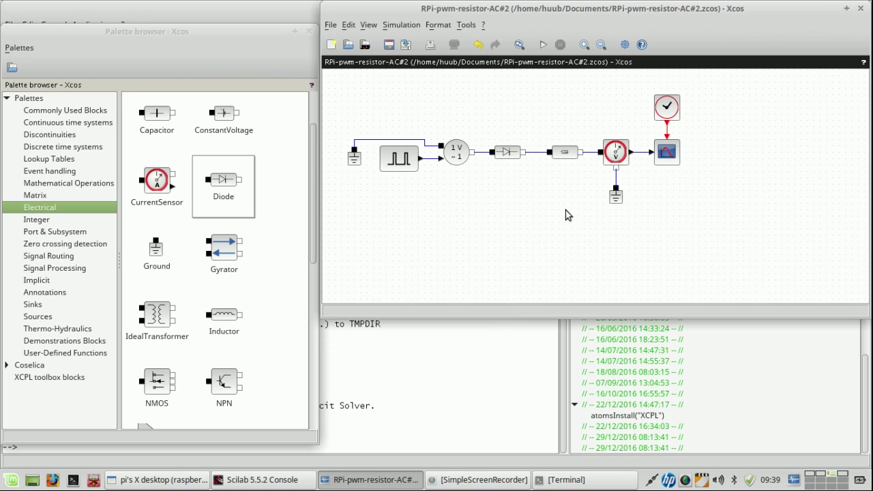
Step: Inspect the parameters of the scope connected to the voltage sensor without changing them
left_click(673, 158)
right_click(674, 159)
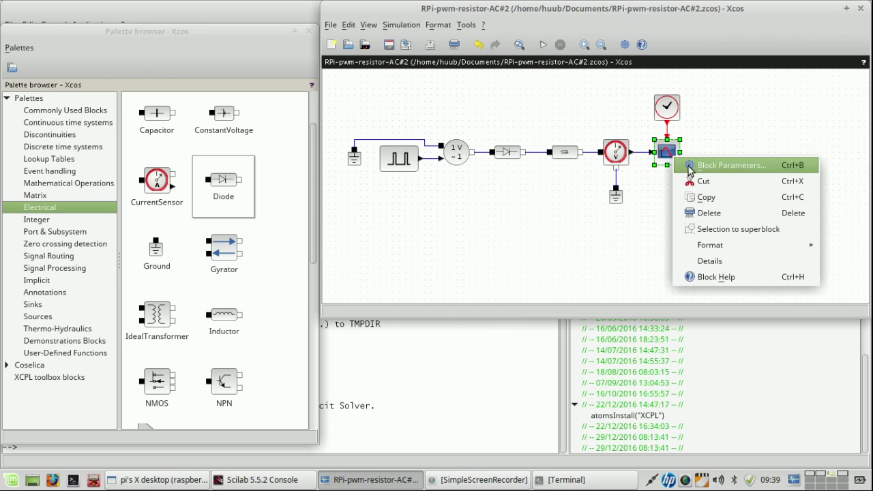
left_click(692, 165)
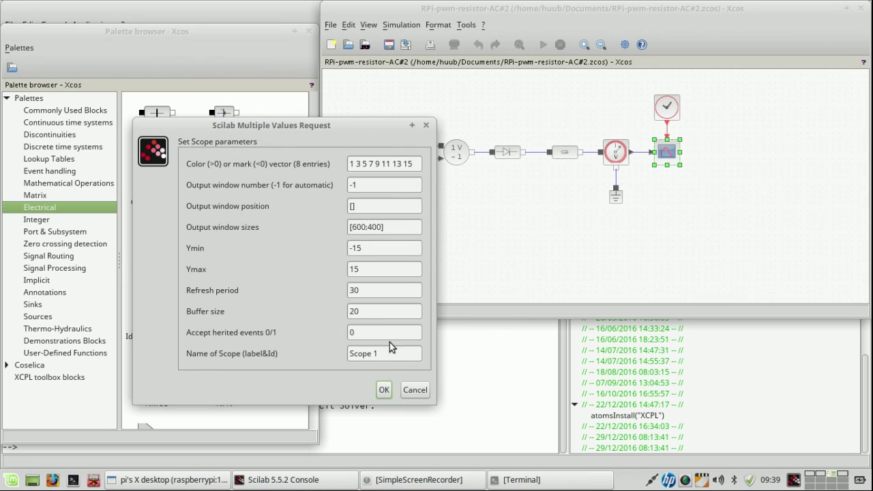
left_click(414, 391)
left_click(538, 208)
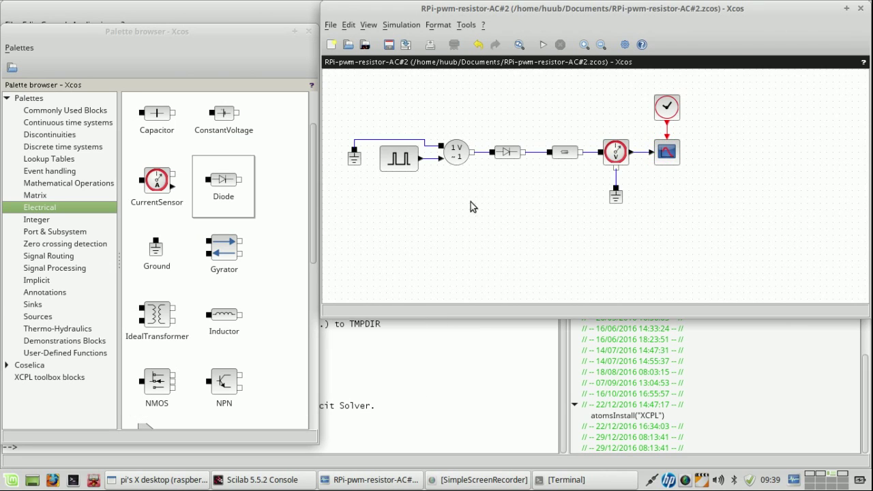
Step: Add a CMATVIEW block from the Sinks palette in the empty area below the diode
left_click(32, 305)
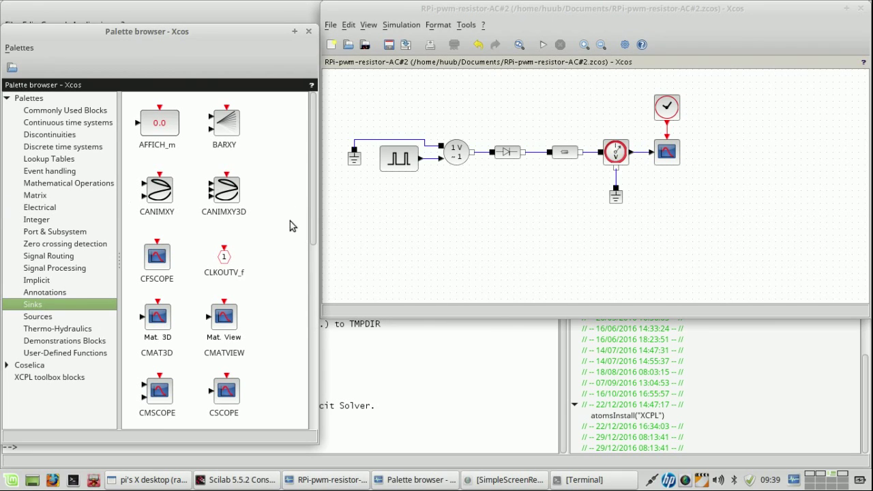
left_click_drag(225, 318, 489, 233)
mouse_move(489, 234)
left_mouse_down()
mouse_move(511, 241)
mouse_move(507, 235)
left_mouse_up()
left_click(572, 231)
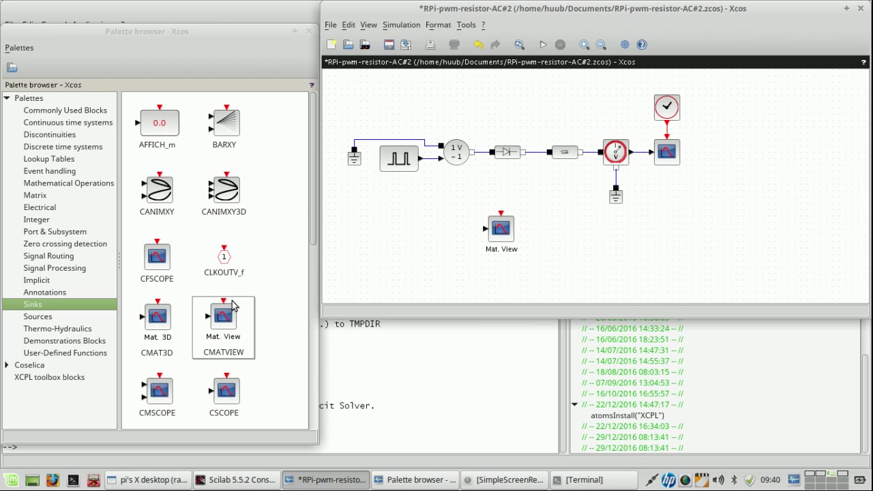
Step: Add a CLOCK_c block above the Mat. View block and link it to that block's event input
left_click(43, 317)
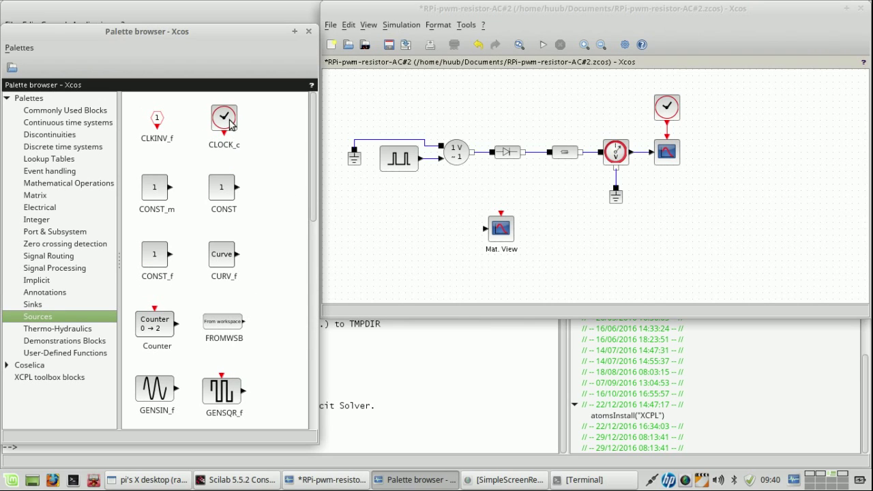
left_click_drag(230, 122, 510, 194)
left_click_drag(507, 228, 512, 231)
left_click(550, 218)
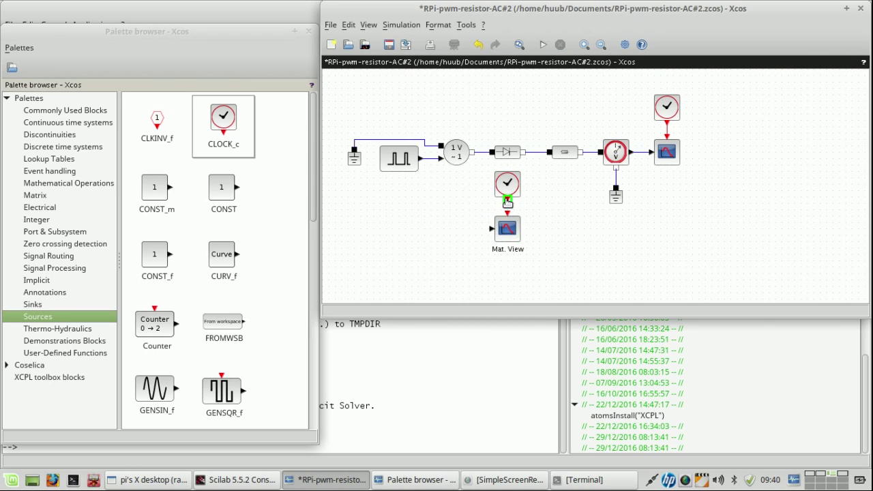
left_click_drag(509, 200, 508, 215)
Step: Add a VoltageSensor block from the Electrical palette beside the Mat. View block and connect its output to that block's input
left_click(41, 304)
left_click_drag(313, 158, 340, 293)
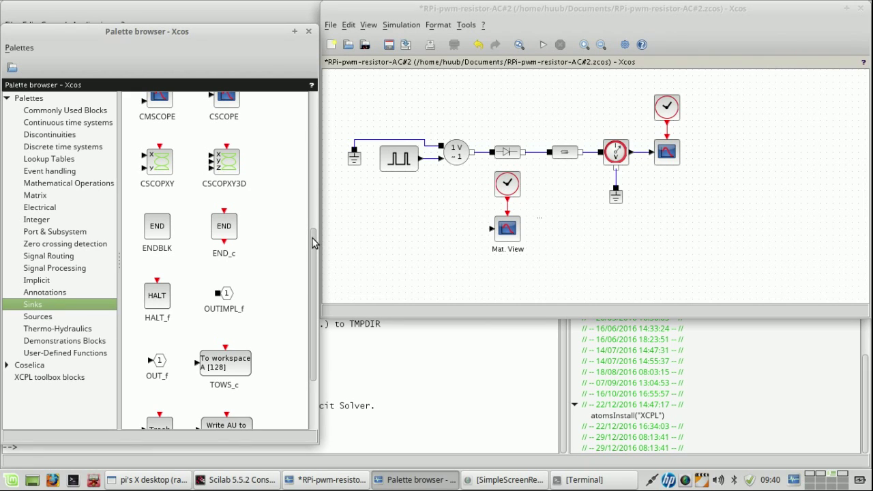
left_click(47, 211)
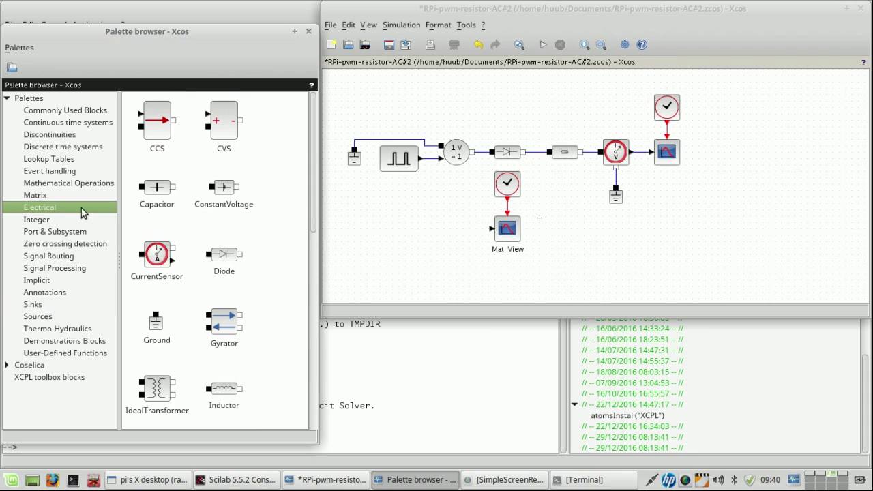
left_click_drag(312, 195, 334, 437)
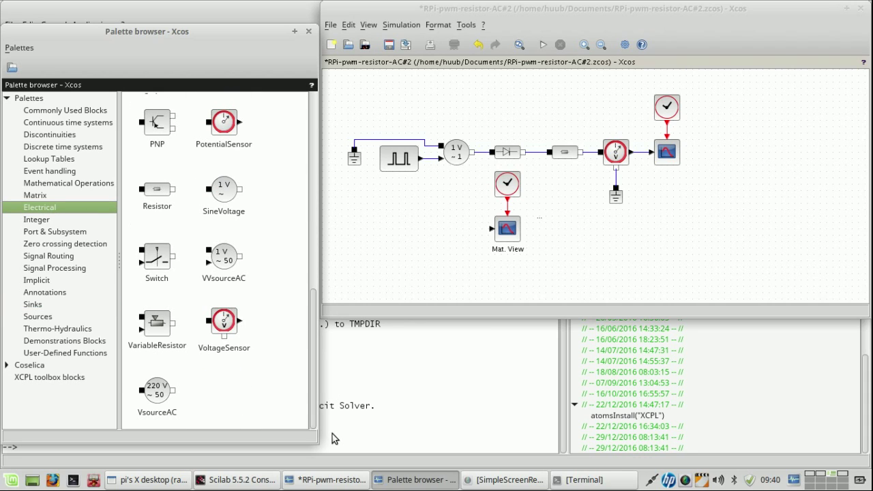
left_click_drag(224, 327, 493, 231)
left_click(386, 225)
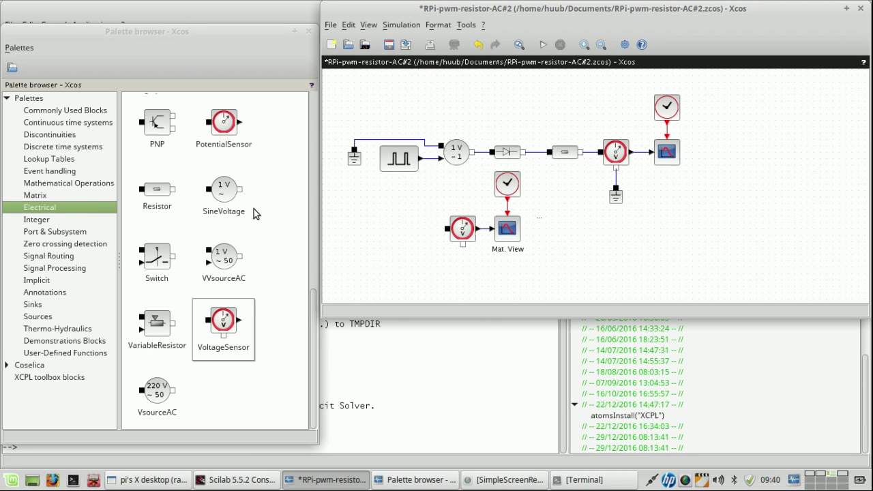
Step: Connect a new Ground block beneath the added voltage sensor and link the sensor's input to the wire between the AC source and diode
left_click_drag(311, 296, 285, 142)
left_click_drag(160, 224, 463, 264)
left_click(419, 238)
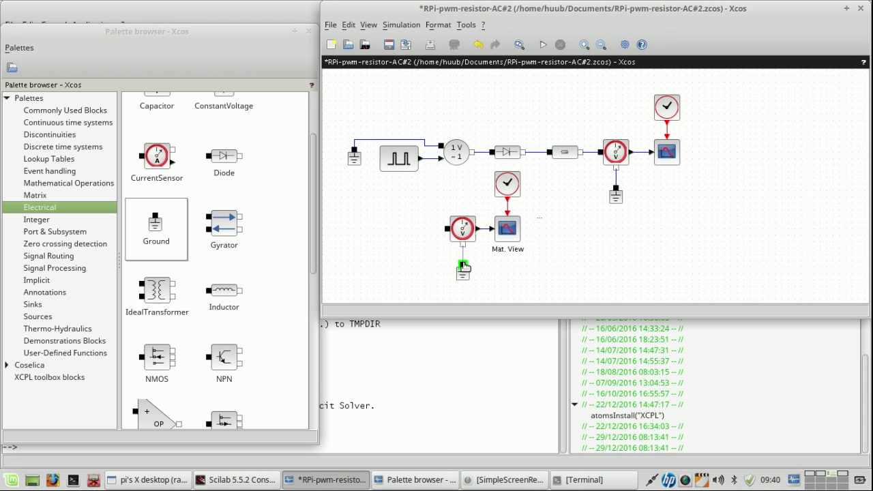
left_click(407, 234)
left_click_drag(432, 232, 482, 153)
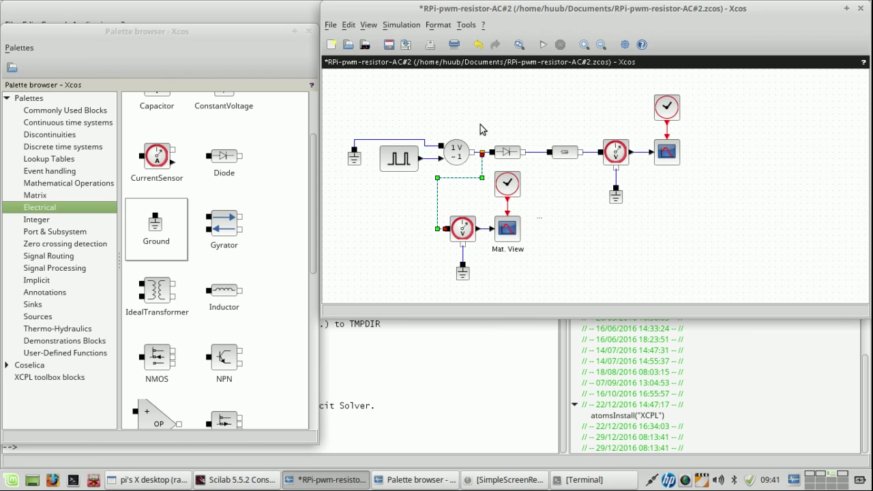
Step: Check the scope parameters of the Mat. View block without changing them
double_click(507, 230)
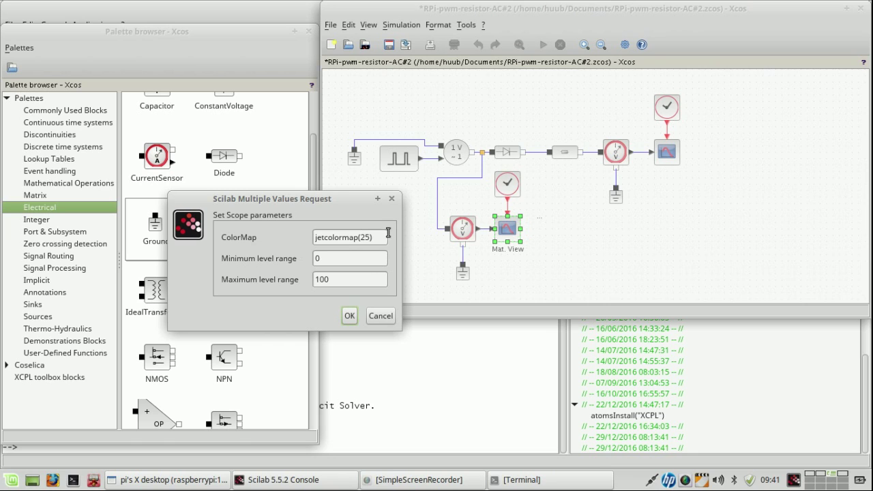
left_click(379, 317)
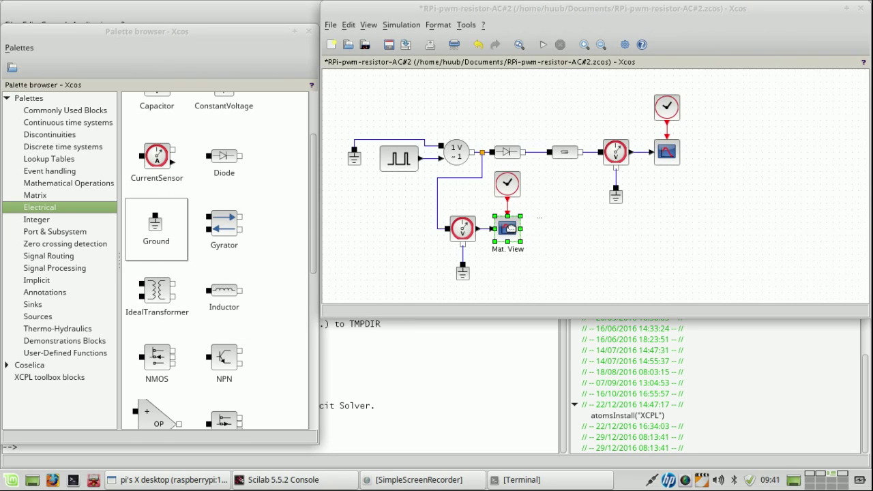
right_click(509, 227)
left_click(542, 236)
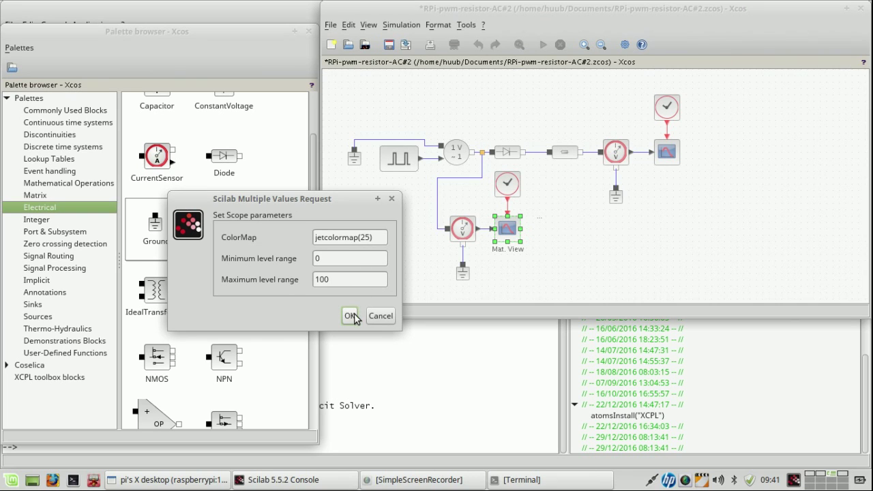
left_click(379, 316)
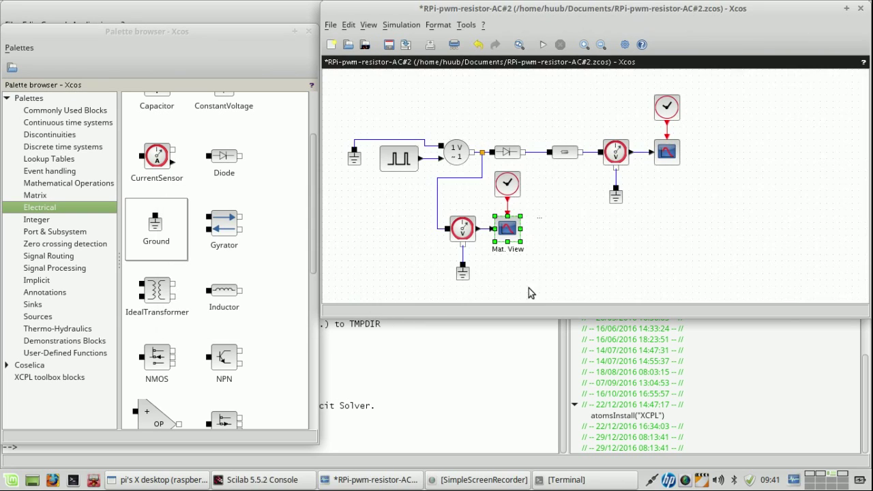
left_click(538, 278)
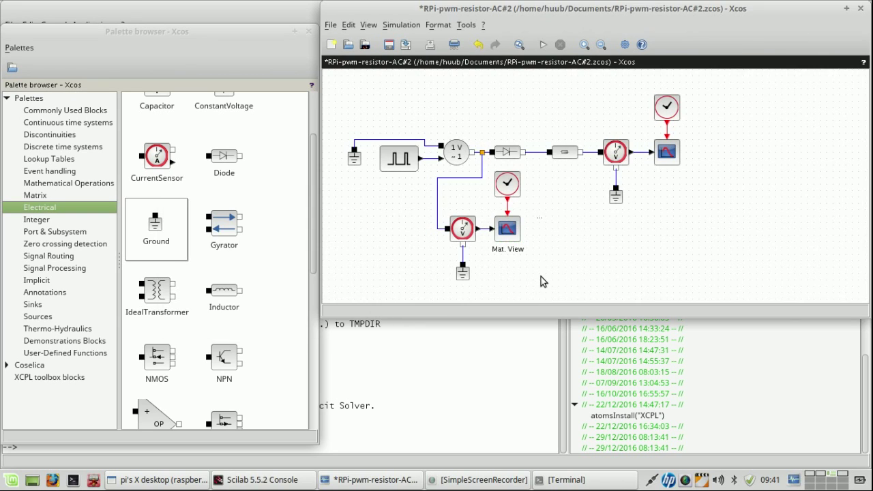
left_click(510, 232)
right_click(508, 232)
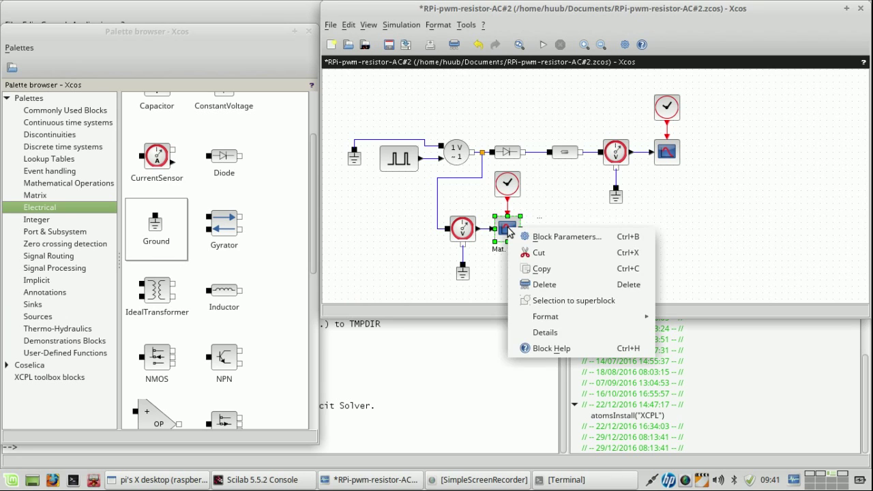
left_click(530, 235)
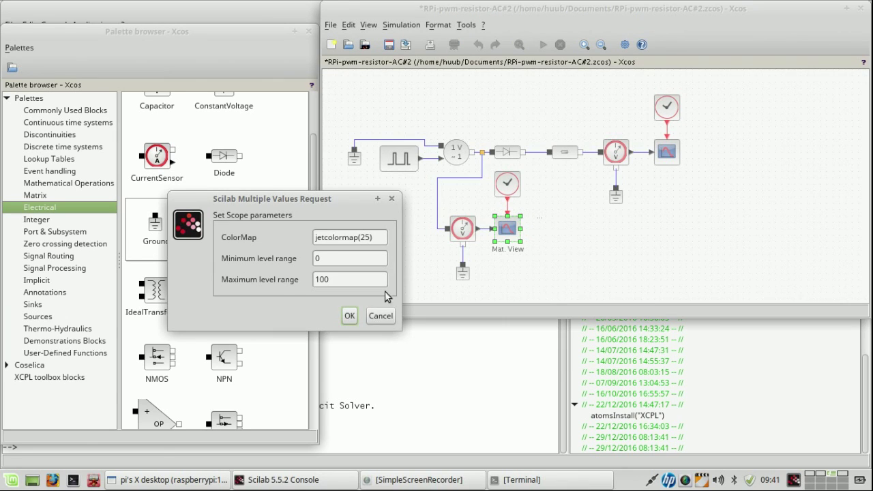
left_click(380, 315)
left_click(554, 270)
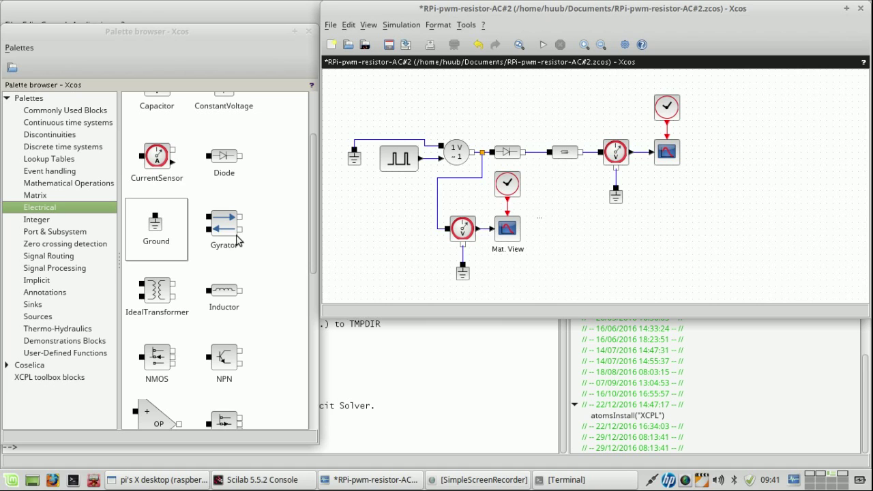
Step: Replace the Mat. View block with a CSCOPE block from the Sinks palette, aligned beneath the lower clock block
left_click(37, 304)
left_click_drag(312, 219, 309, 287)
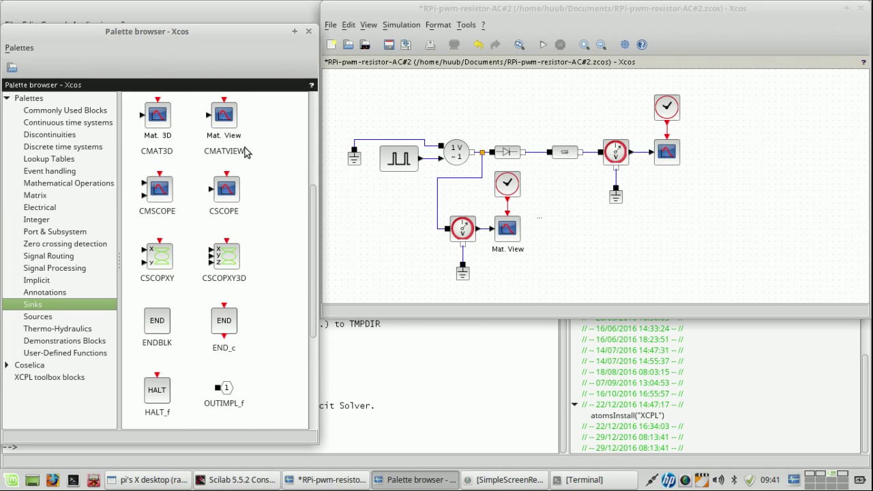
left_click(515, 233)
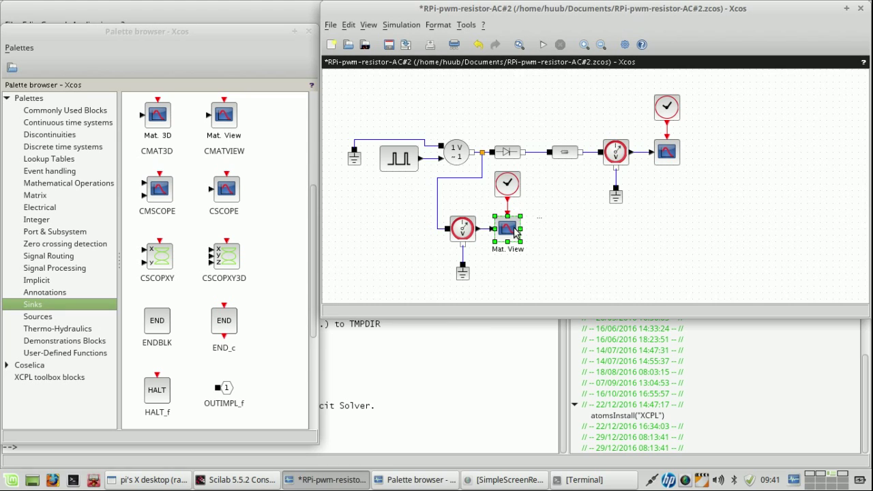
key("Delete")
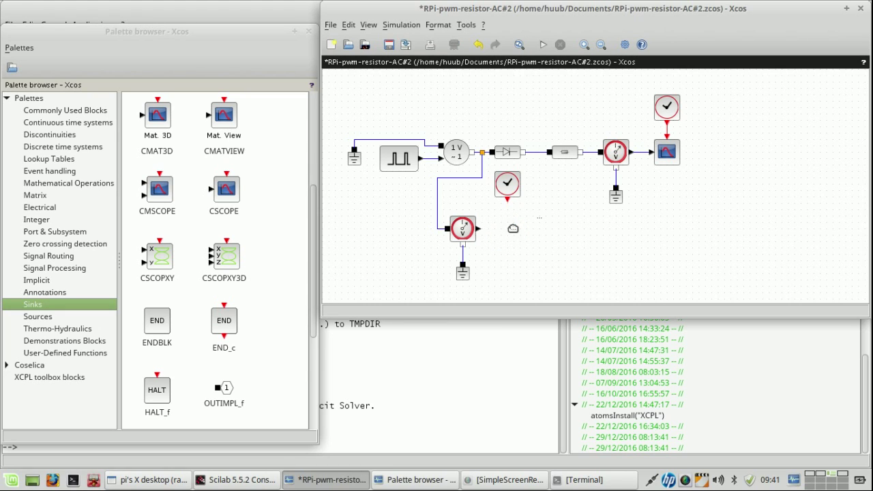
left_click(232, 194)
left_click_drag(232, 194, 506, 231)
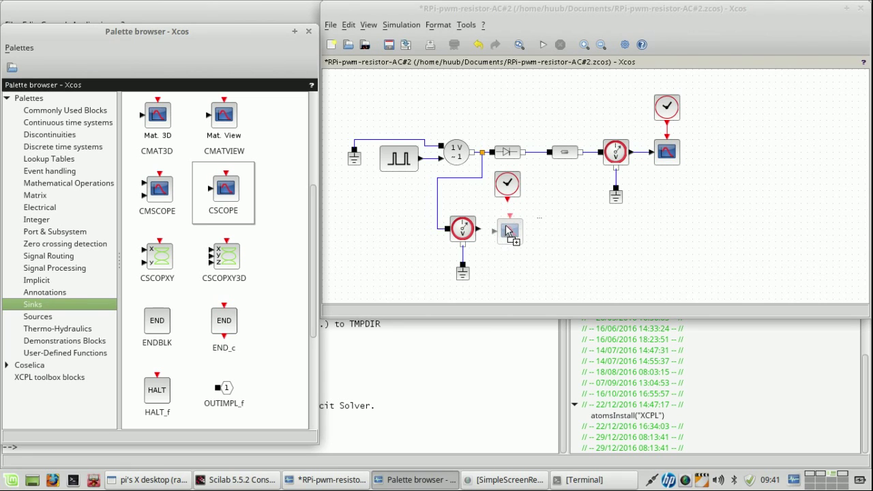
mouse_move(506, 229)
left_mouse_down()
mouse_move(495, 217)
mouse_move(516, 235)
left_mouse_up()
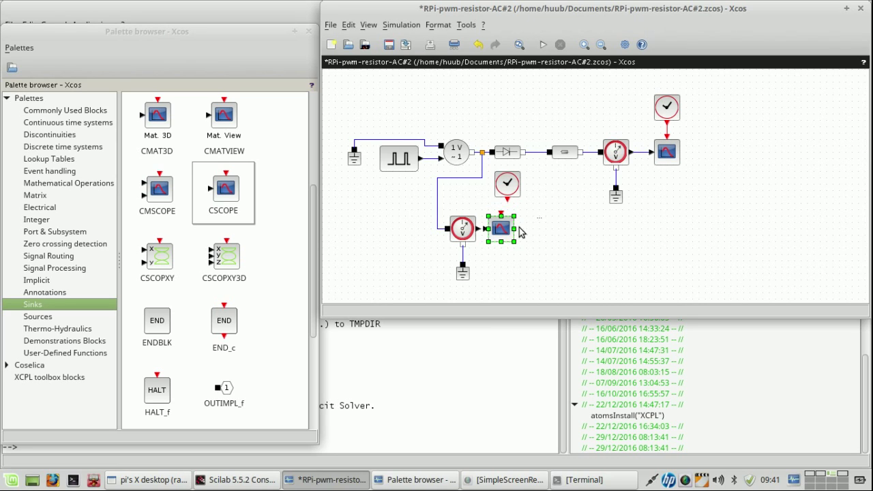
key("Right")
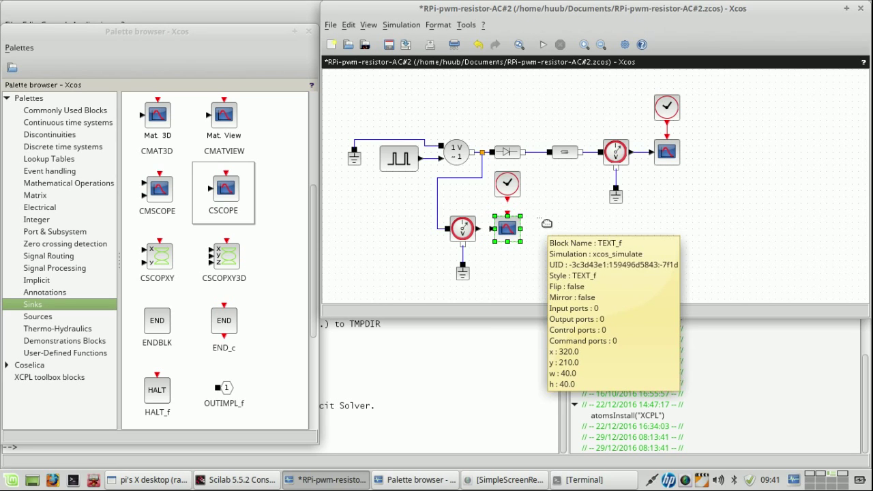
Step: Delete the stray text block beside the new scope and link the scope to the voltage sensor's output and the clock above it
mouse_move(509, 197)
left_mouse_down()
mouse_move(508, 219)
mouse_move(509, 211)
left_mouse_up()
left_click(528, 225)
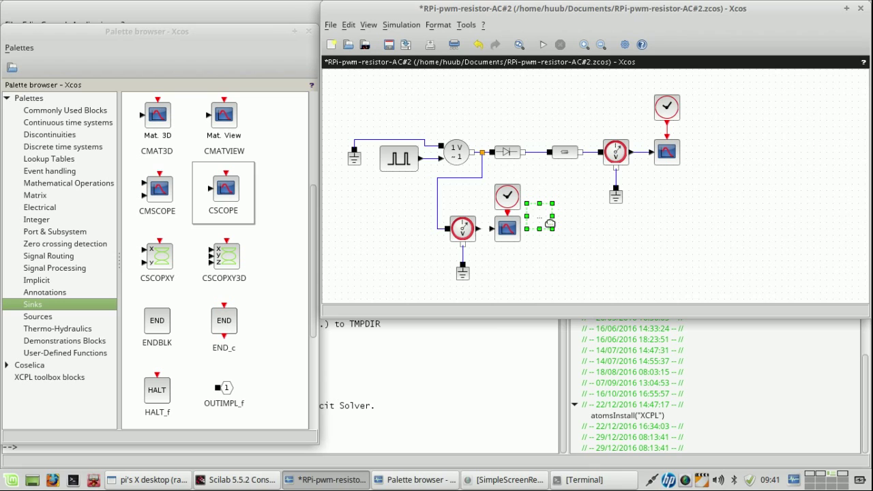
key("Delete")
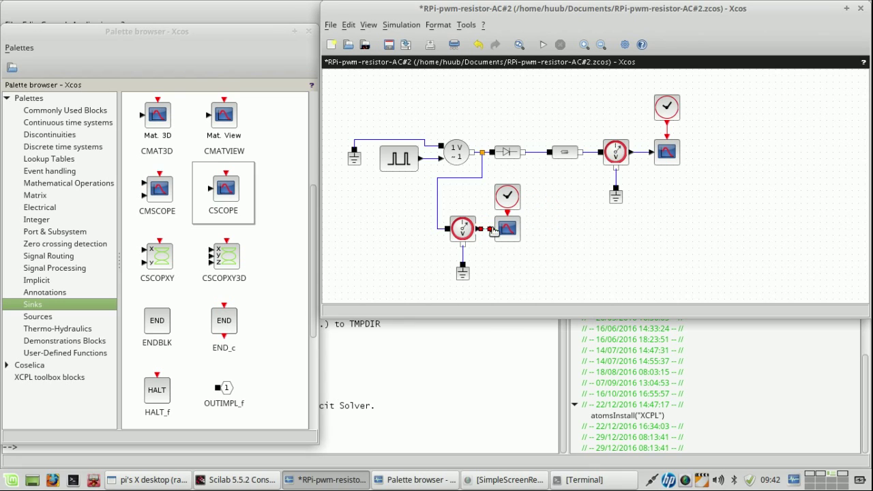
left_click(513, 199)
left_click_drag(513, 193, 510, 189)
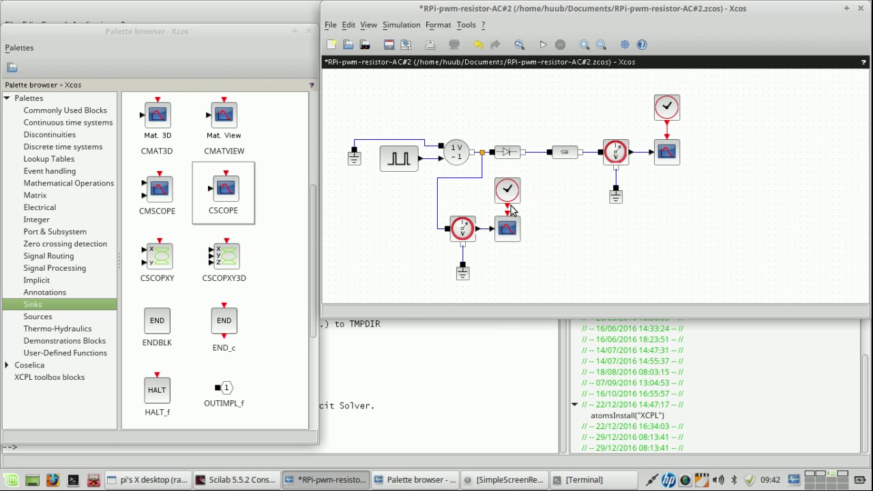
left_click(546, 218)
Step: Set the new scope block's name to "Scope 2"
right_click(509, 229)
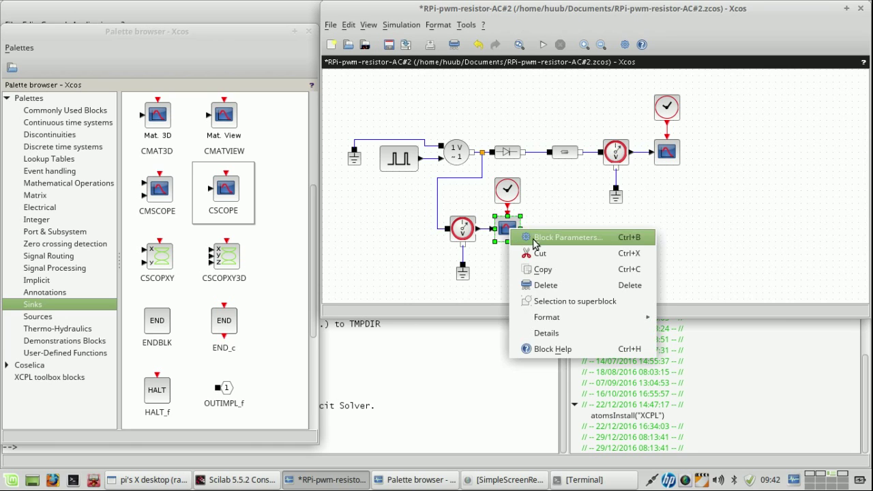
left_click(537, 238)
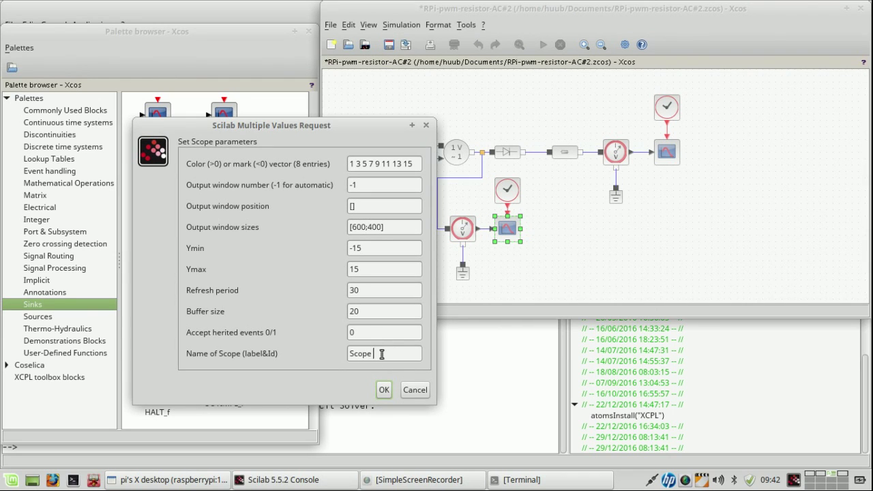
left_click(384, 390)
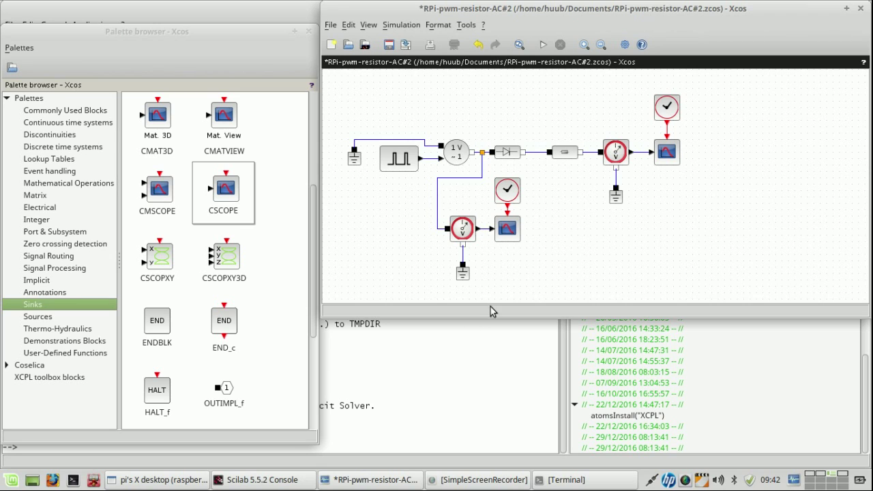
left_click(471, 480)
left_click(265, 416)
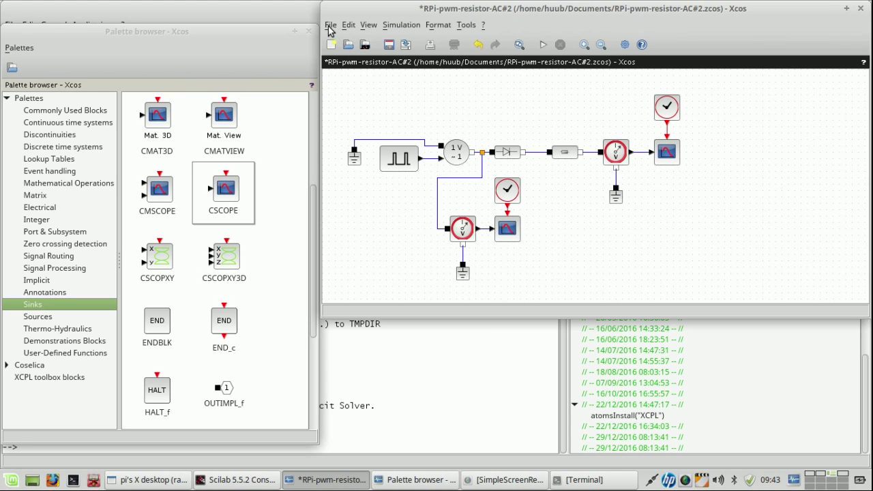
Step: Save the modified diagram and start its simulation, accepting the Modelica block information
left_click(329, 28)
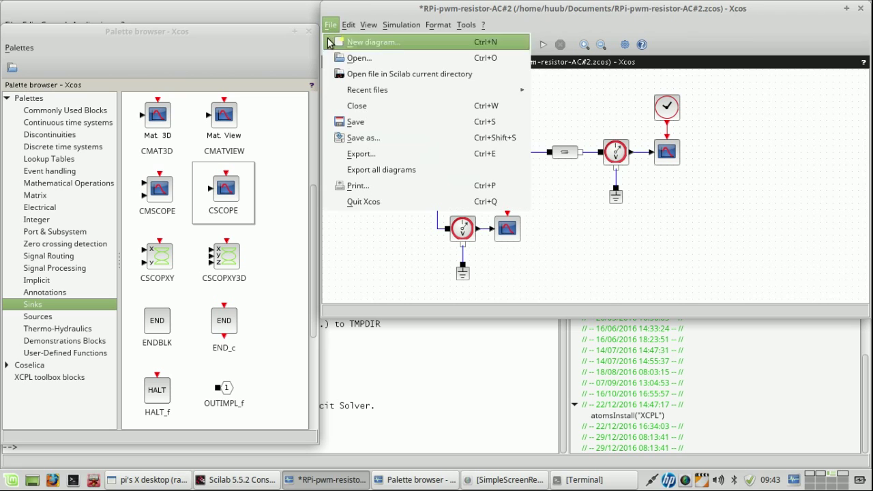
left_click(348, 124)
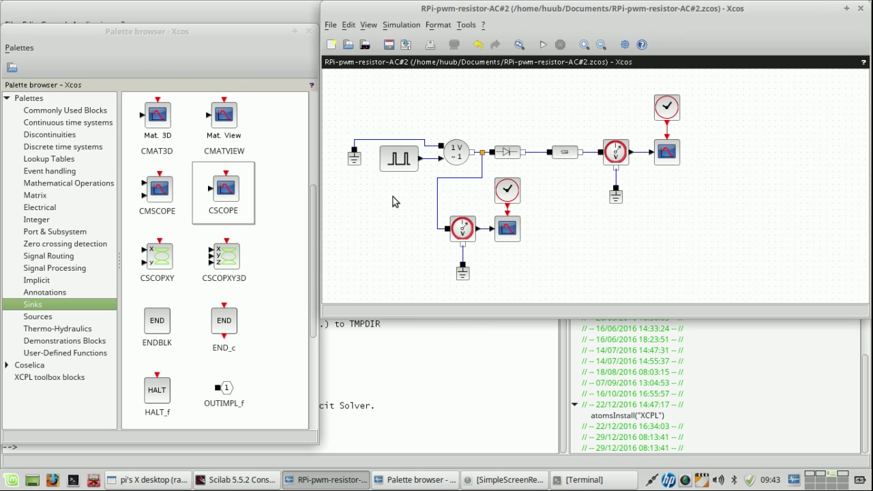
left_click(543, 46)
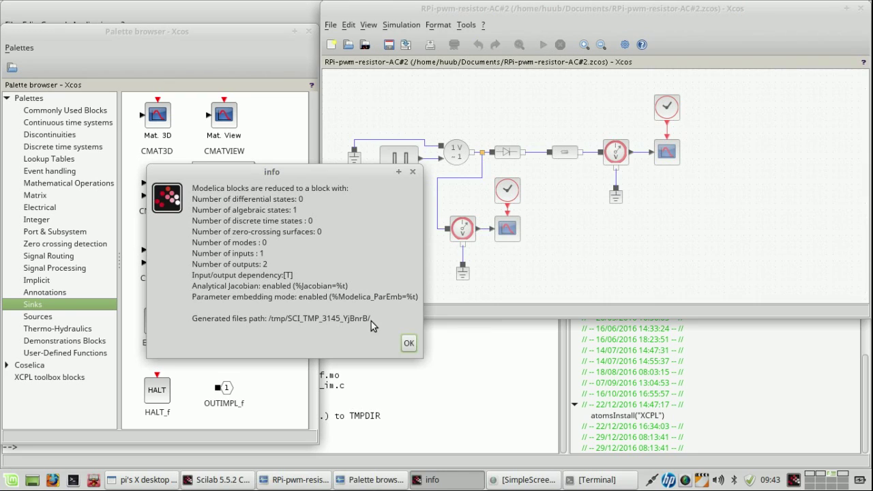
left_click(409, 344)
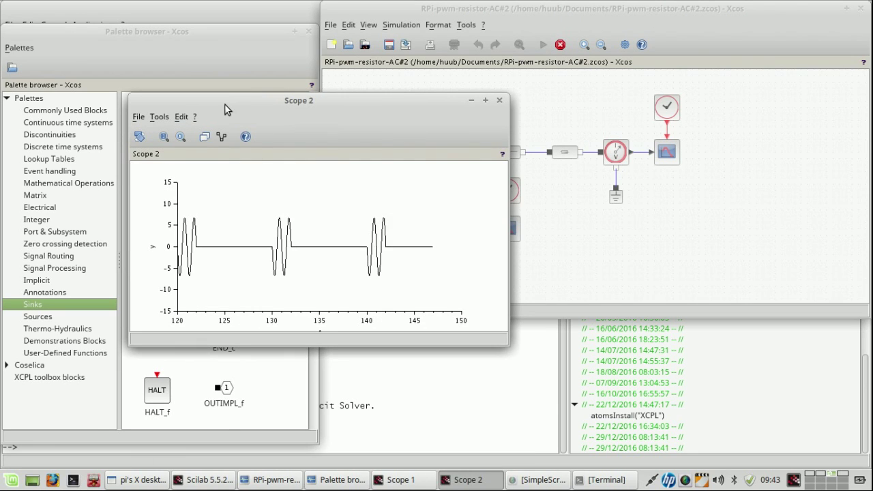
Step: Arrange the Scope 1 window above the Scope 2 window to compare both waveforms, and stop the simulation
left_click_drag(248, 99, 489, 102)
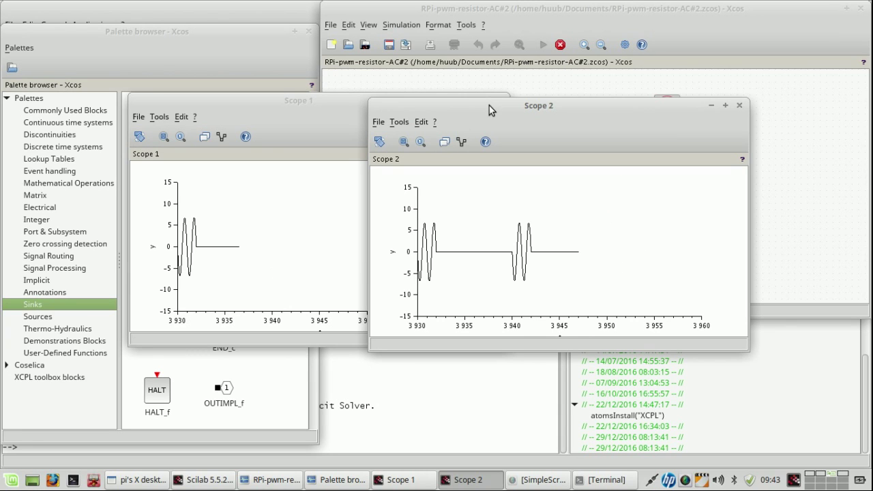
left_click_drag(489, 105, 249, 218)
left_click_drag(282, 103, 274, 17)
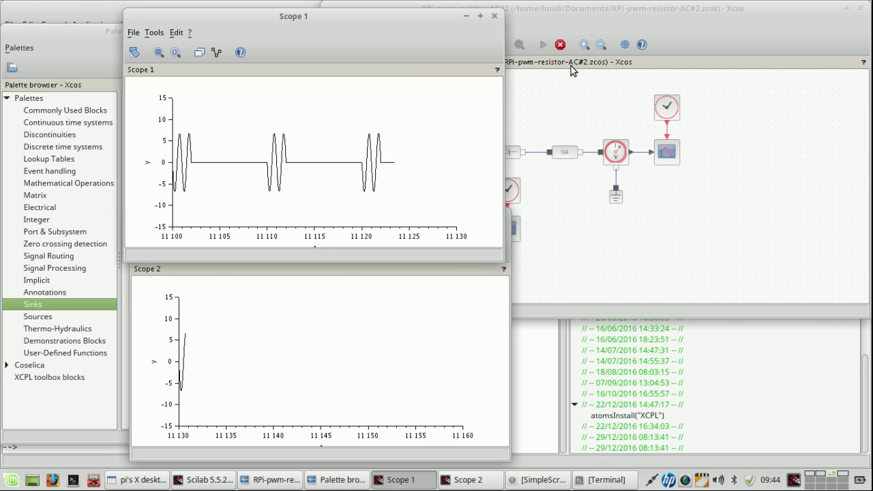
left_click(560, 44)
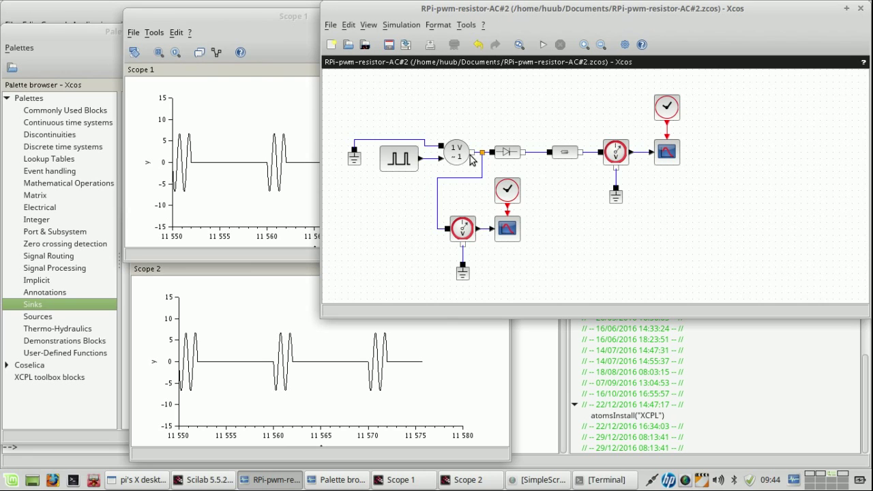
Step: Check the frequency parameter of the AC voltage source block without changing it
mouse_move(456, 156)
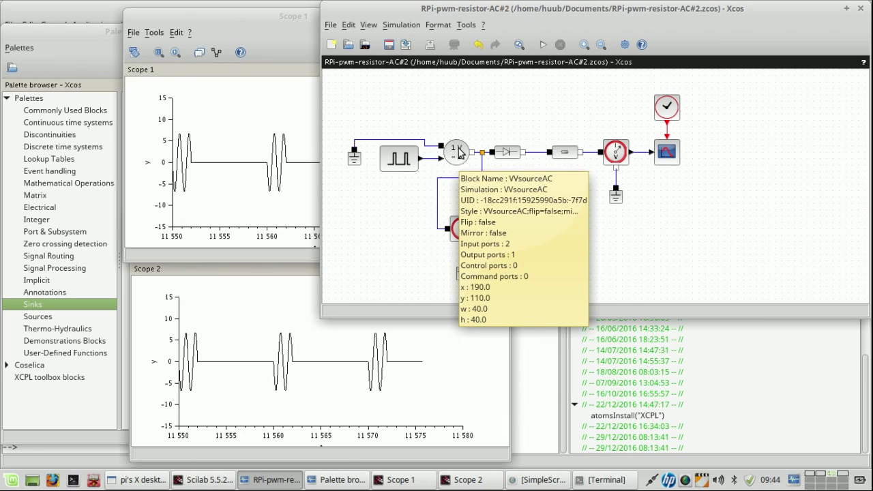
left_click(456, 156)
right_click(455, 155)
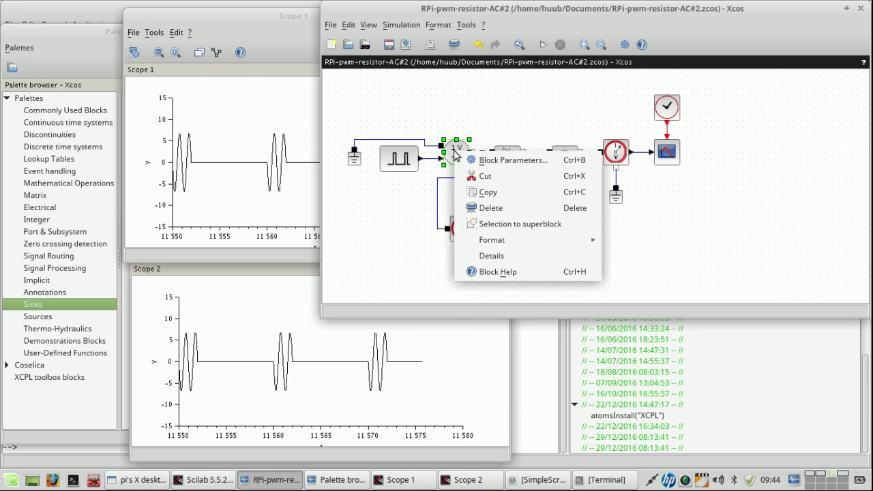
left_click(477, 162)
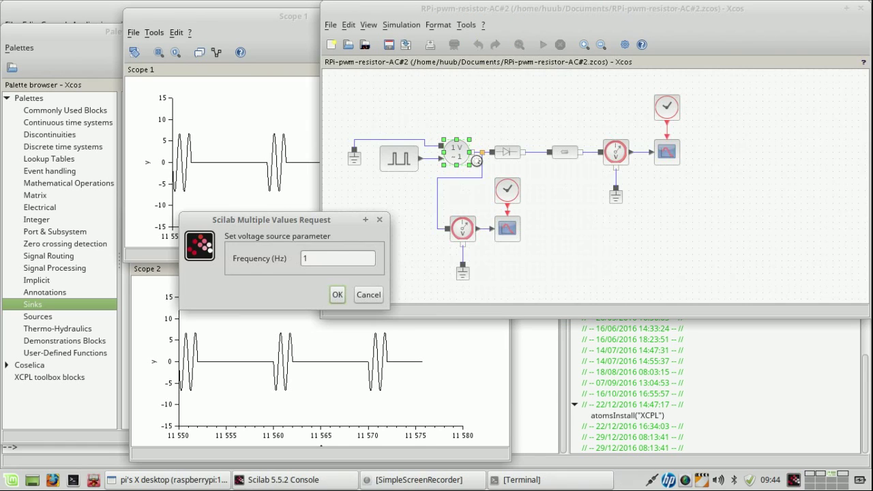
left_click(366, 296)
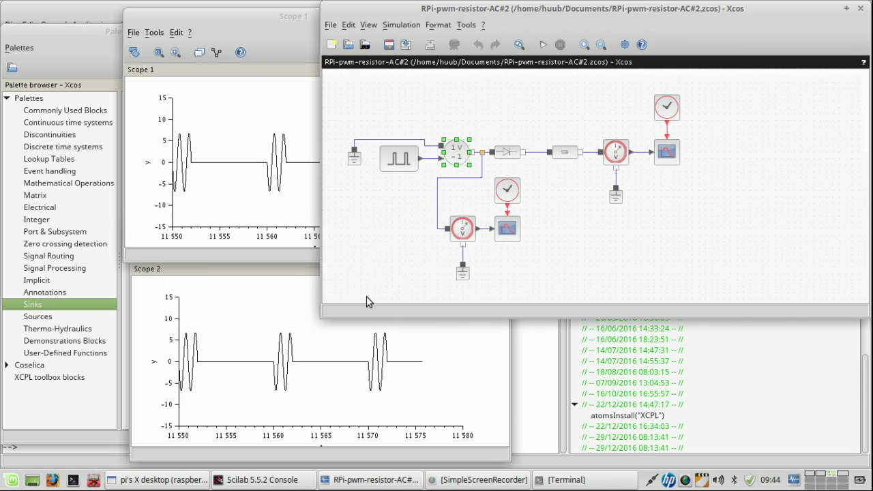
left_click(398, 268)
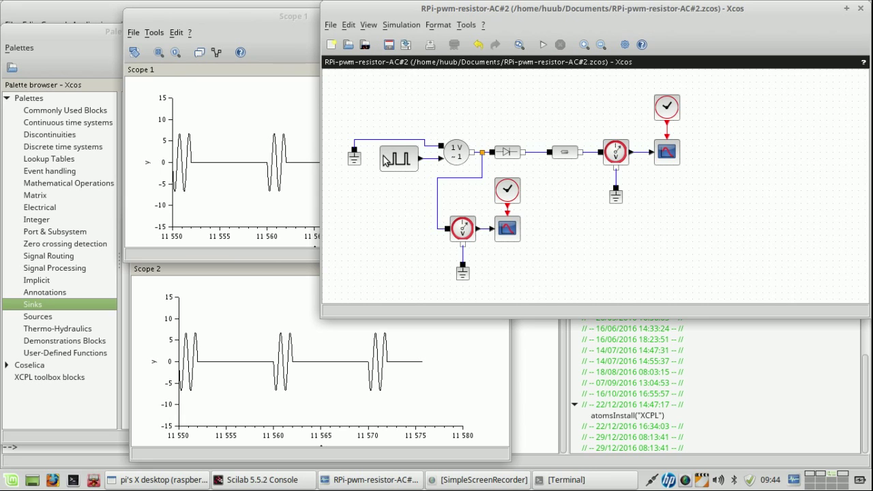
Step: Check the pulse generator block's phase delay, pulse width, period and amplitude without changing them
left_click(402, 160)
right_click(403, 160)
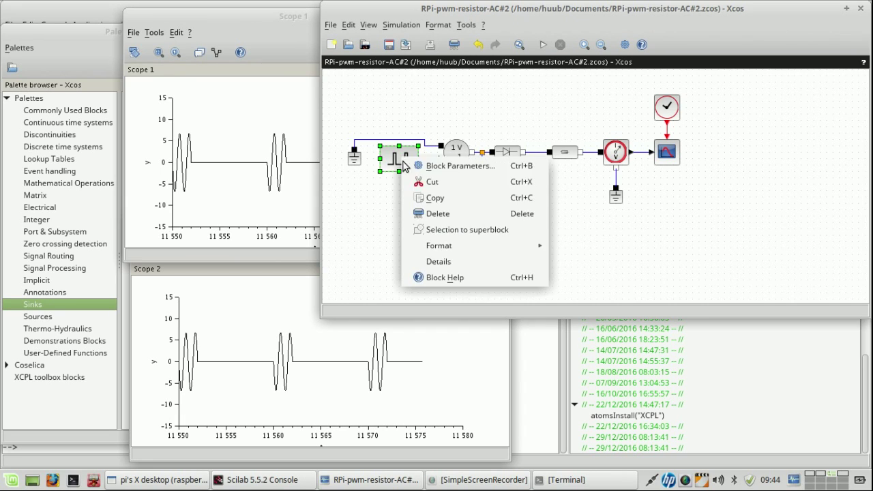
left_click(430, 164)
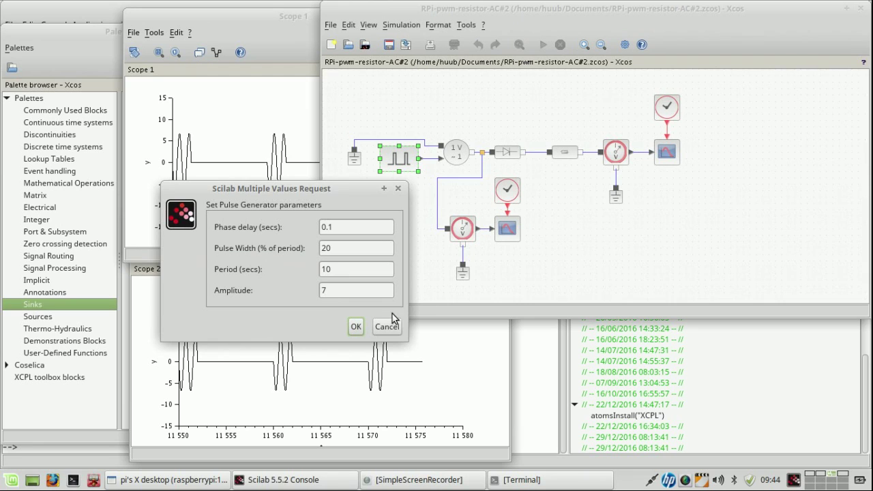
left_click(387, 328)
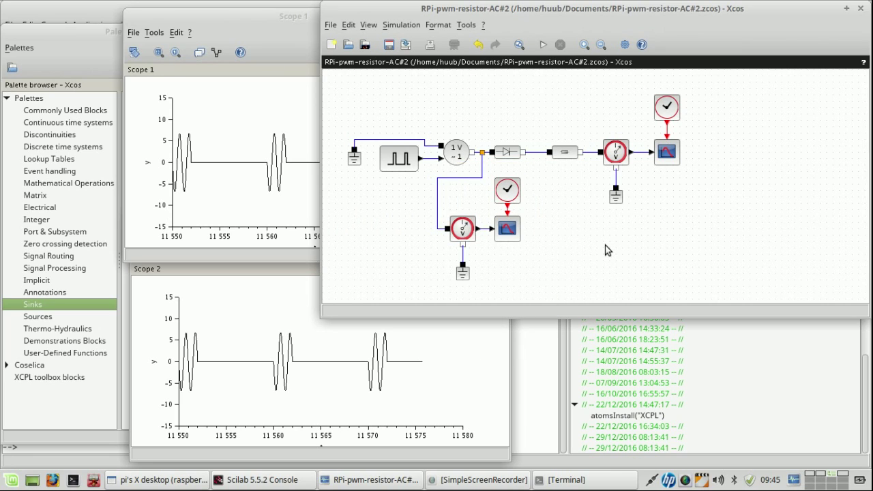
Step: Move the lower voltage sensor, its ground, scope and clock together to the right, clear of the diode
left_click(461, 179)
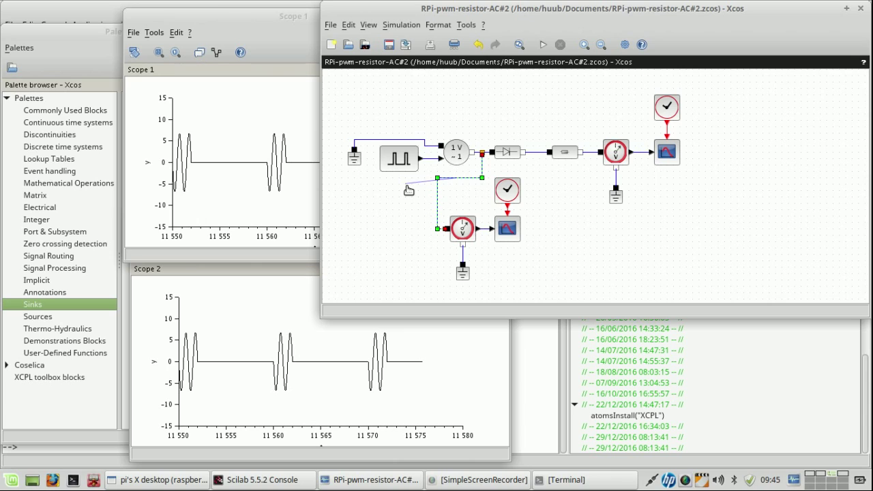
left_click(557, 203)
left_click(514, 194)
left_click(510, 228)
left_click(461, 229)
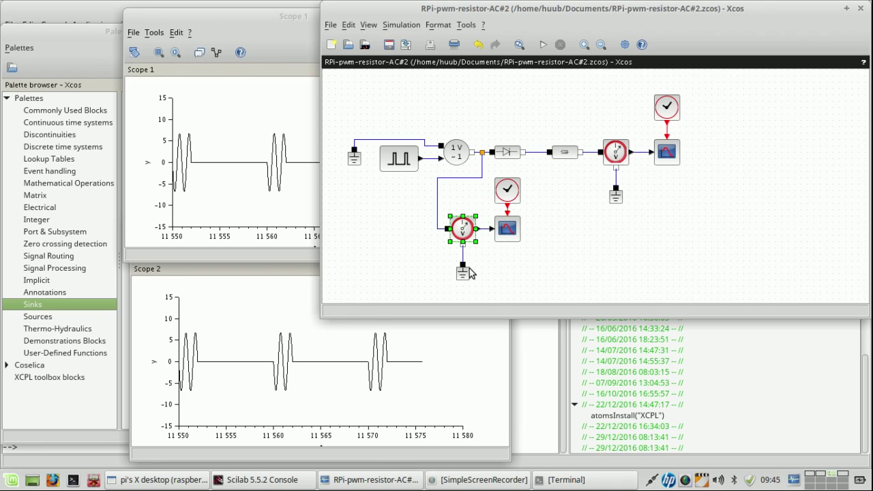
left_click(469, 273)
left_click(505, 229, "ctrl")
left_click(465, 228, "ctrl")
left_click(504, 192, "ctrl")
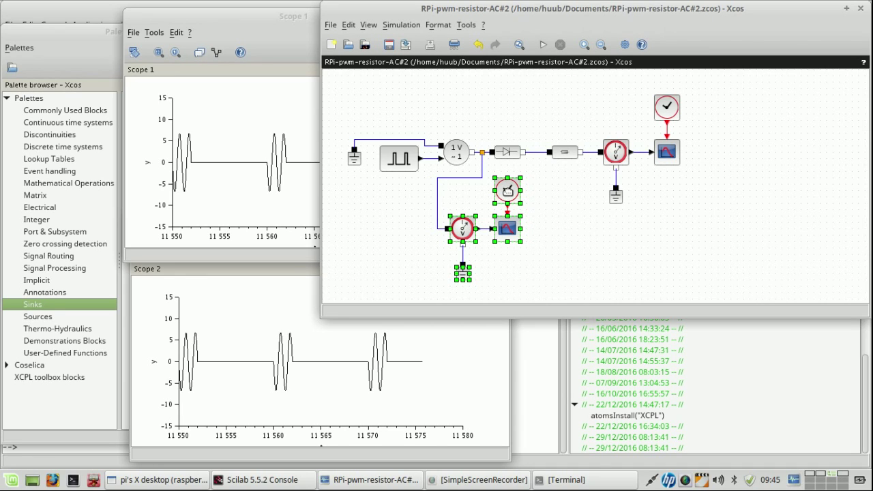
left_click_drag(507, 191, 547, 190)
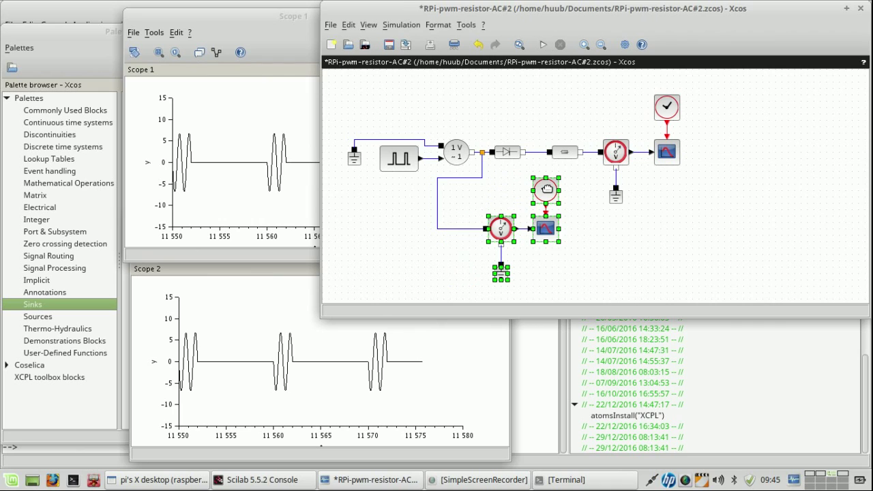
left_click(589, 238)
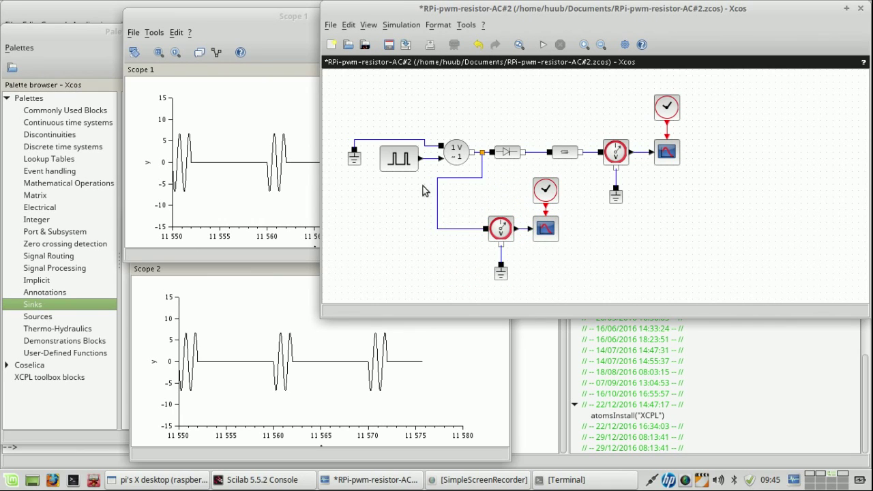
Step: Delete the link from the lower voltage sensor to the source side and reconnect the sensor to the wire between diode and resistor
left_click(477, 178)
left_click(476, 176)
left_click(477, 179)
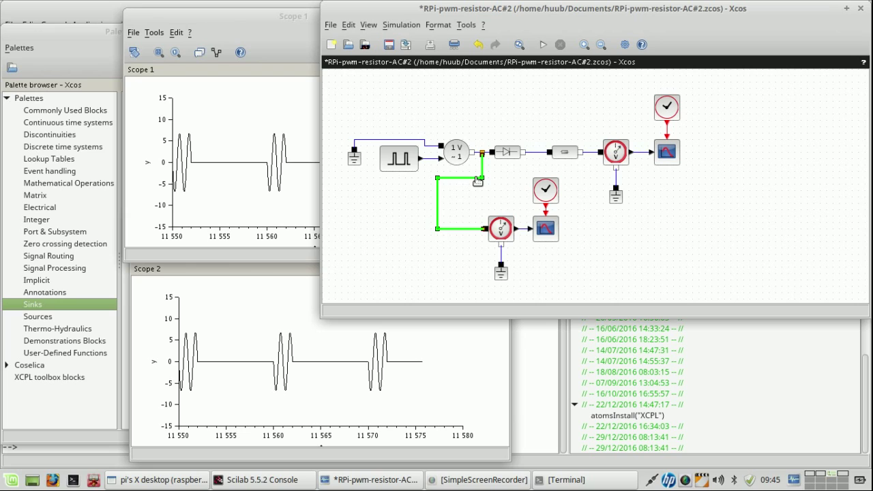
key("Delete")
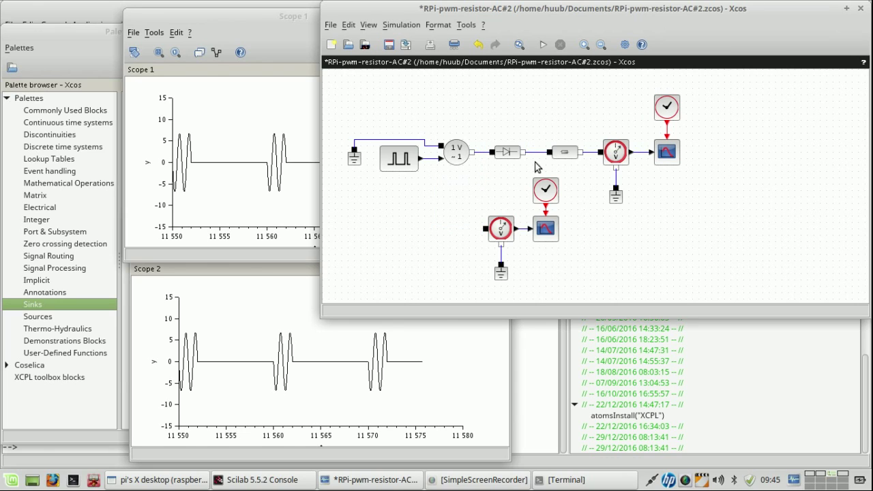
left_click_drag(486, 230, 539, 155)
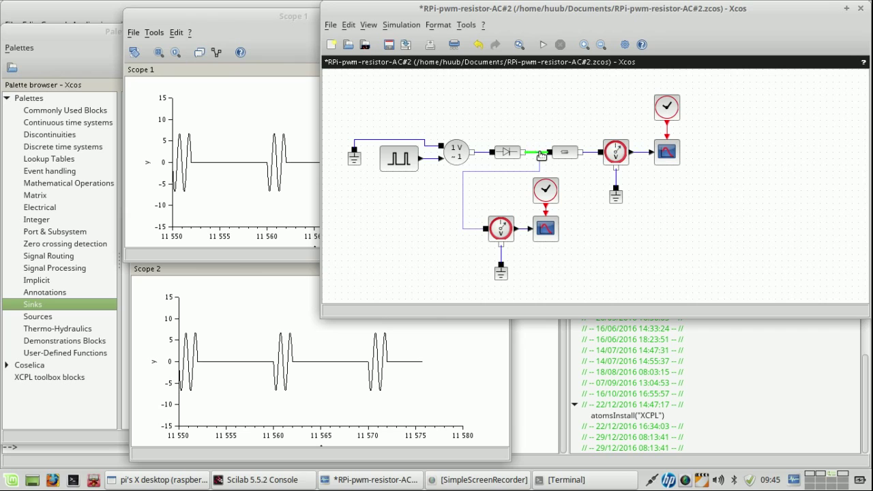
left_click(601, 228)
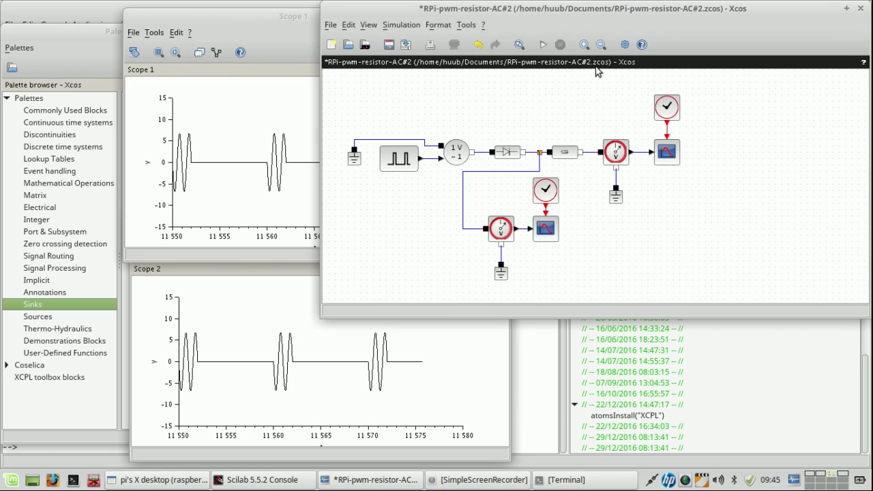
Step: Simulate the rewired circuit, accepting the Modelica block information, compare the Scope 1 and Scope 2 waveforms, and stop the simulation
left_click(544, 46)
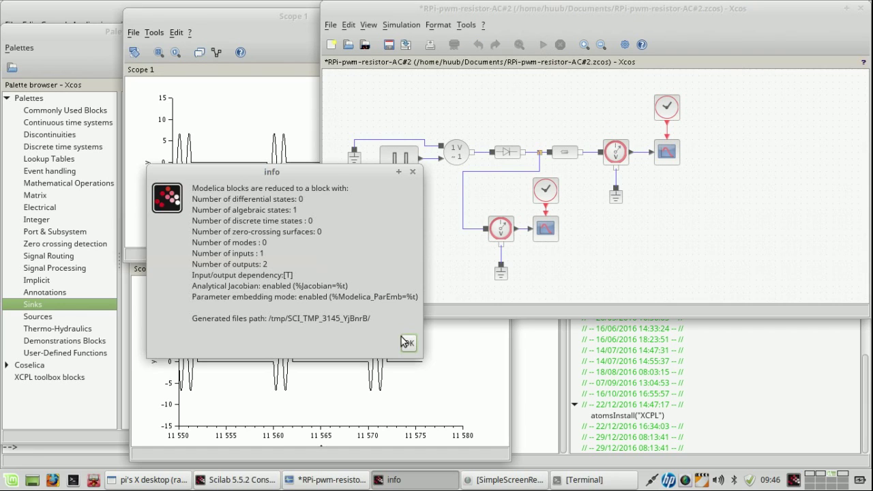
left_click(409, 343)
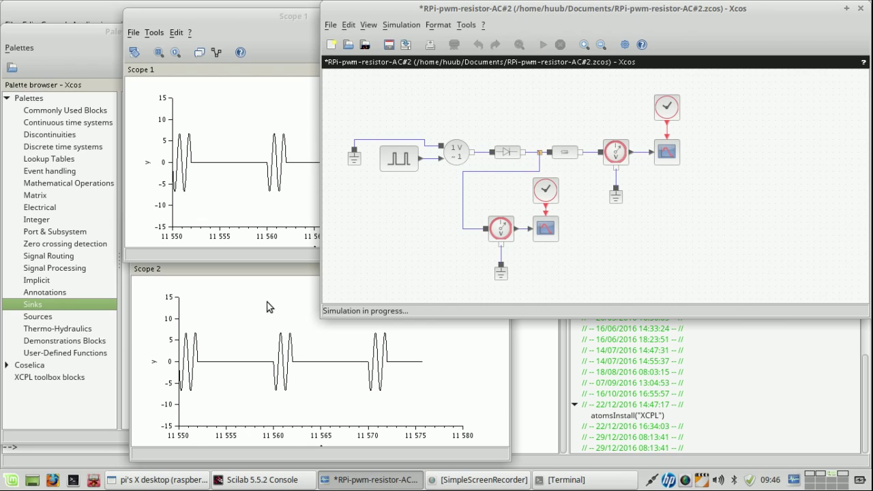
left_click(289, 20)
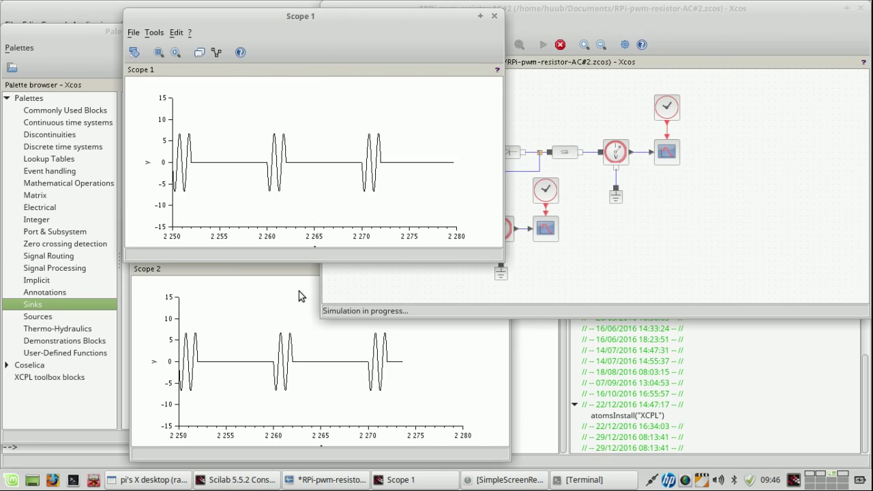
left_click(620, 18)
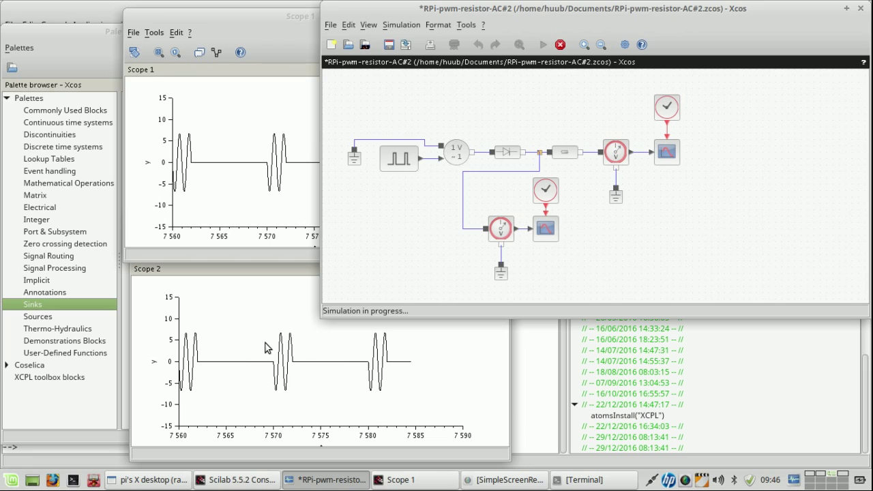
left_click(559, 44)
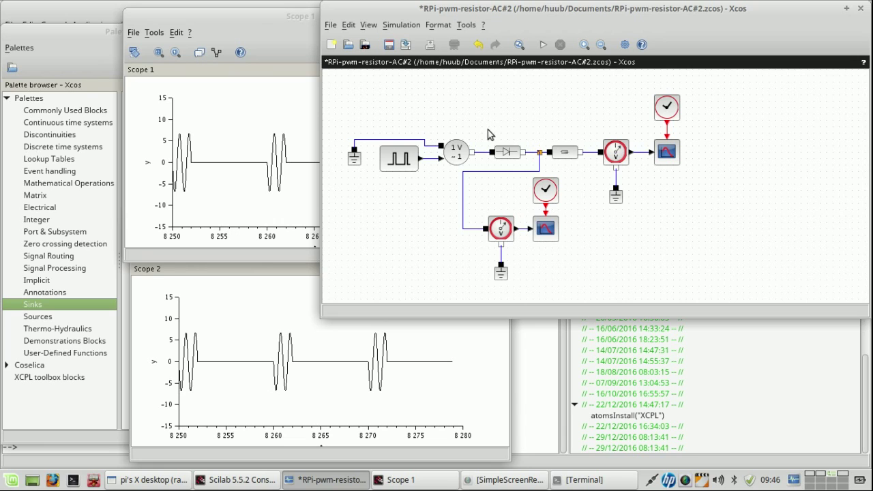
Step: Examine the diode block's saturation current, temperature voltage, maximum exponent and resistance without changing them
left_click(507, 154)
right_click(508, 155)
left_click(539, 173)
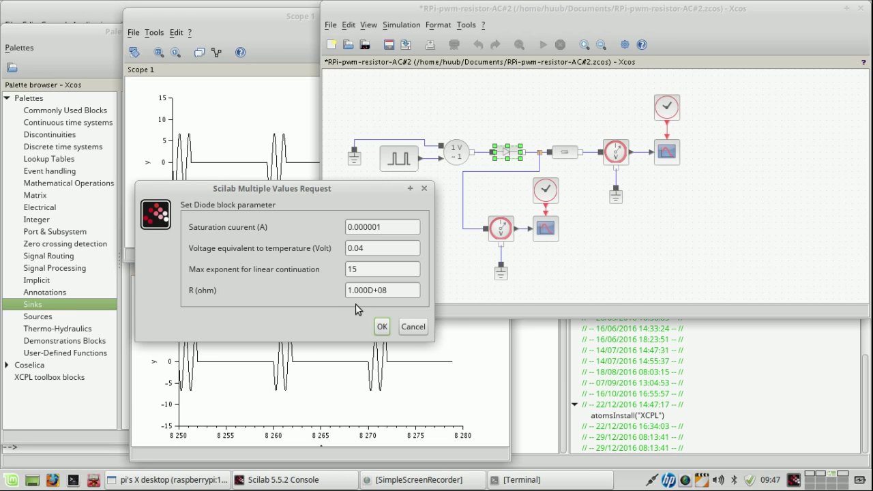
left_click(413, 327)
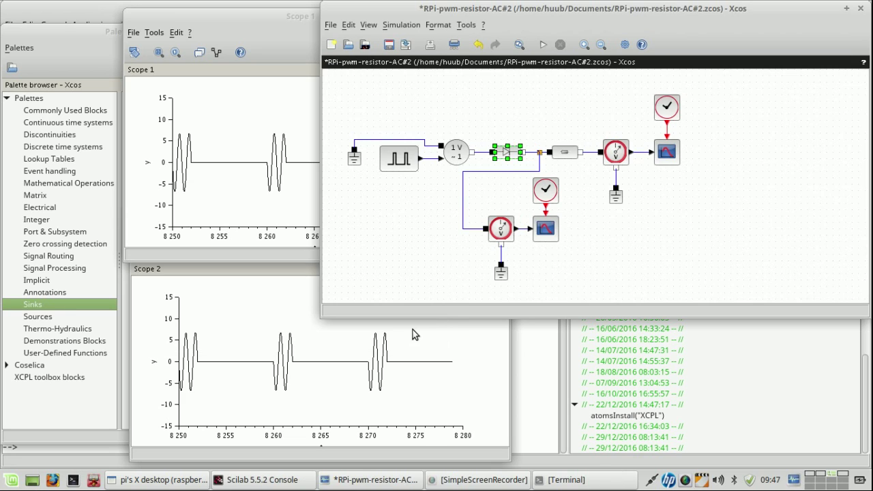
Step: Check the resistor block's resistance parameter without changing it
left_click(667, 241)
left_click(555, 156)
right_click(557, 154)
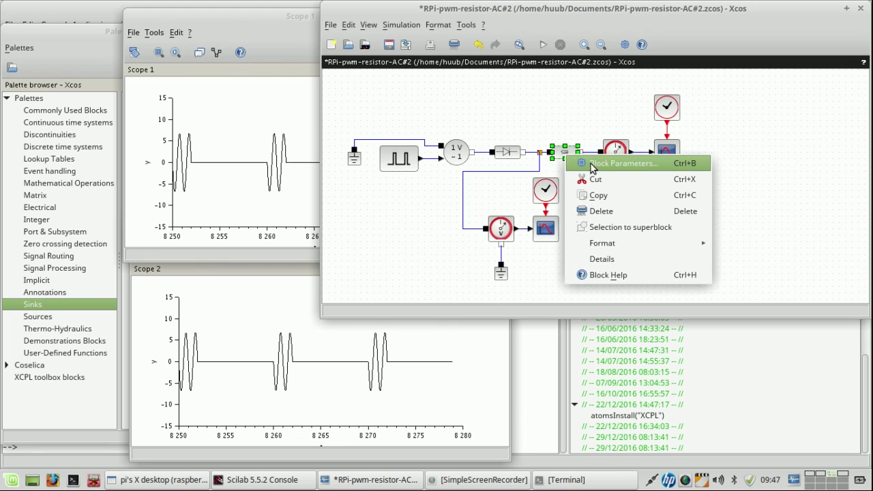
left_click(593, 162)
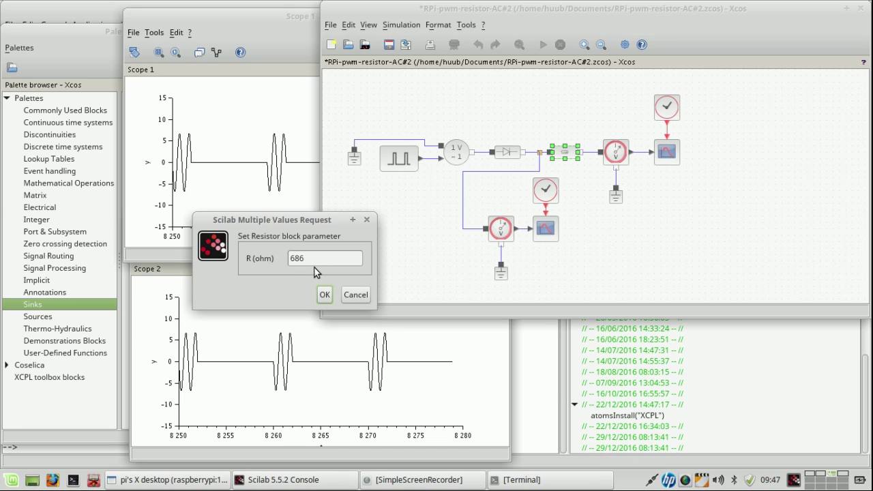
left_click(355, 294)
left_click(461, 275)
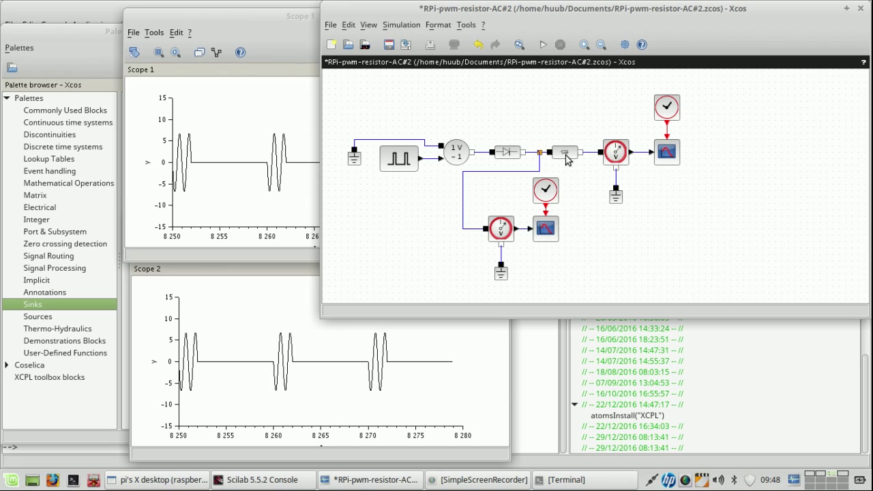
mouse_move(564, 157)
mouse_move(457, 158)
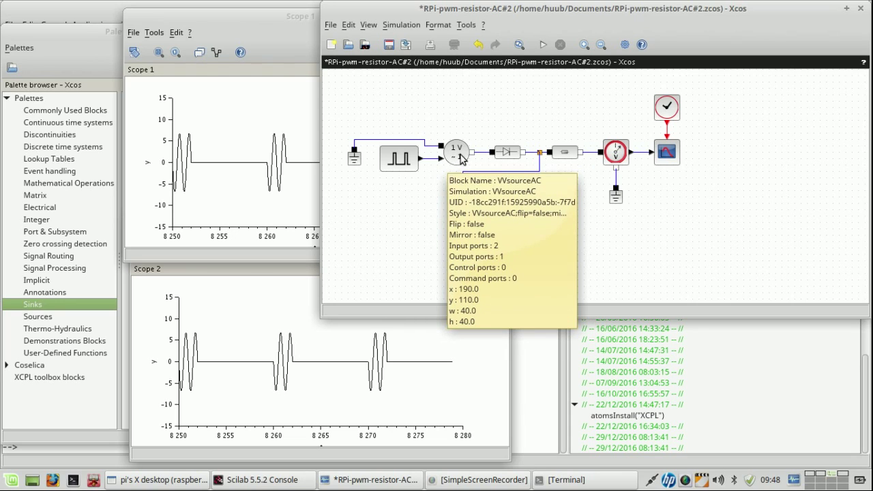
key("ctrl+z")
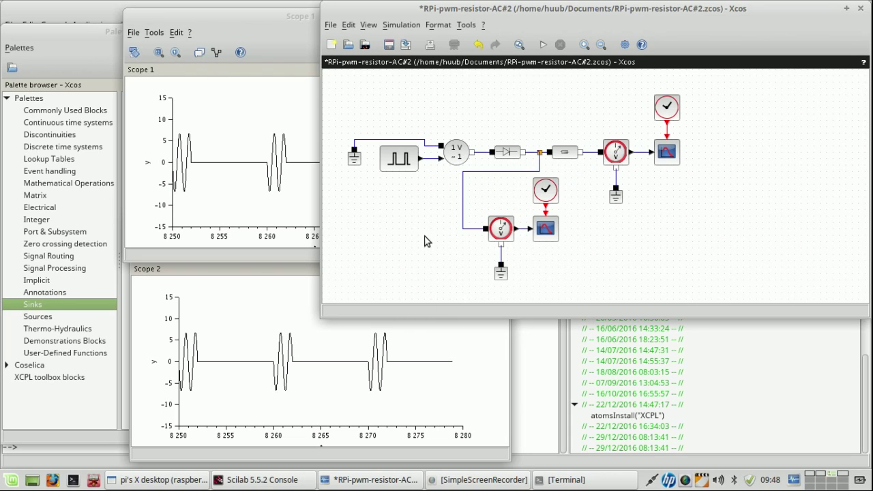
left_click(454, 480)
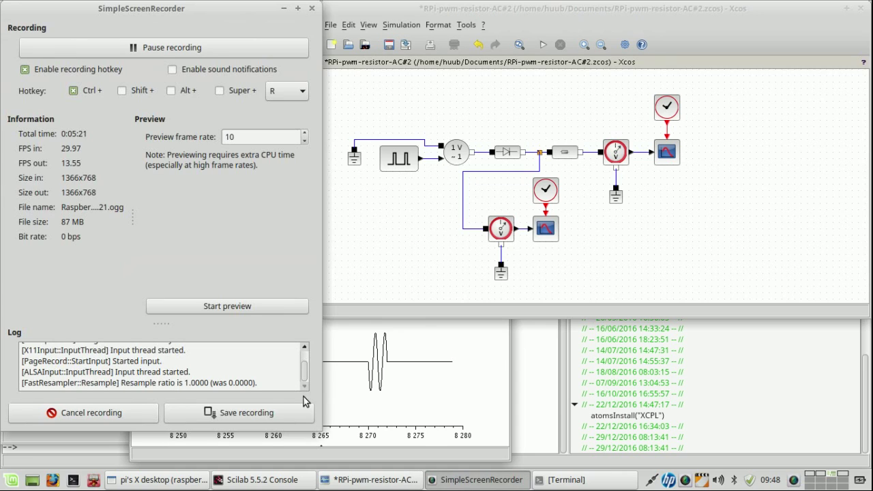
left_click(288, 413)
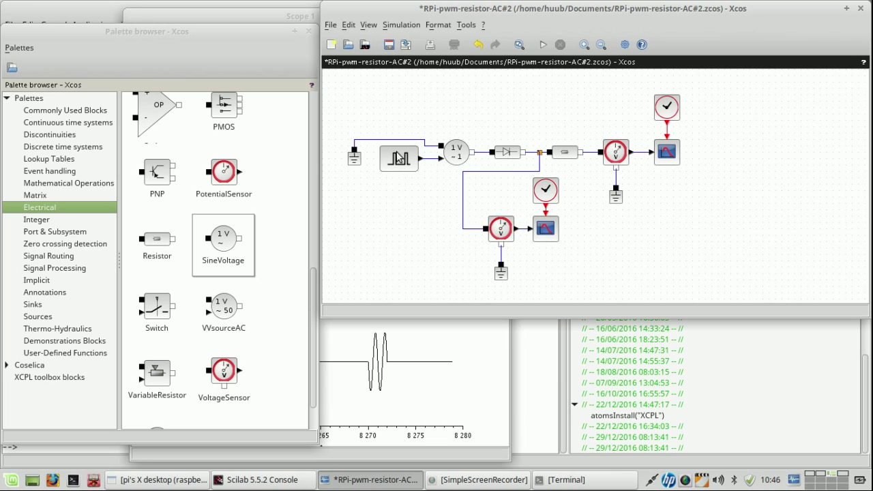
Step: Set the pulse generator's amplitude to 3, consulting the PWM program on the Raspberry Pi desktop before entering it
mouse_move(401, 171)
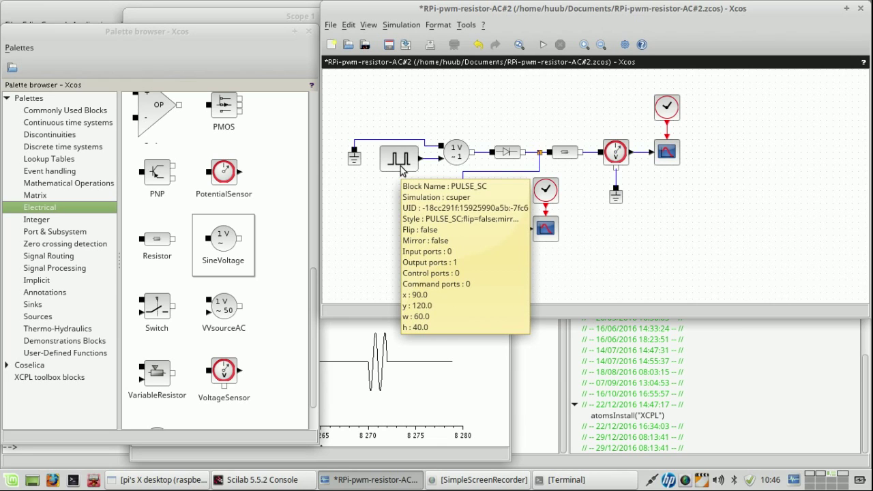
left_click(399, 163)
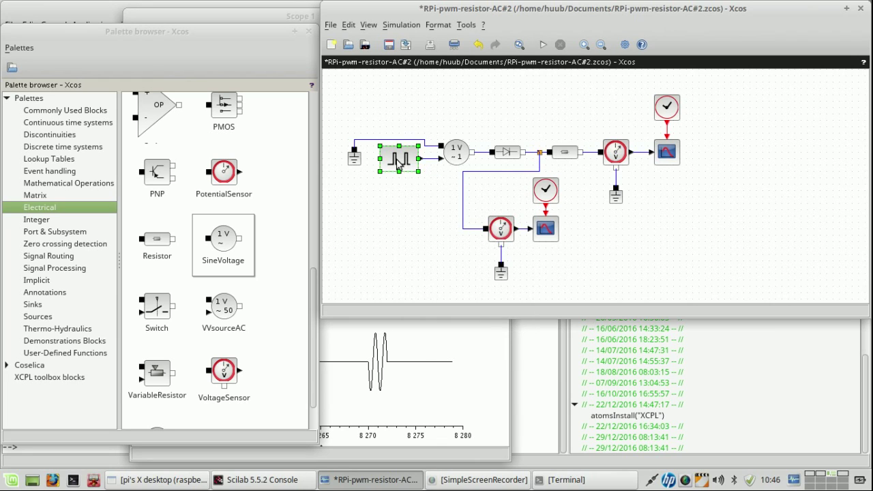
right_click(398, 164)
left_click(421, 170)
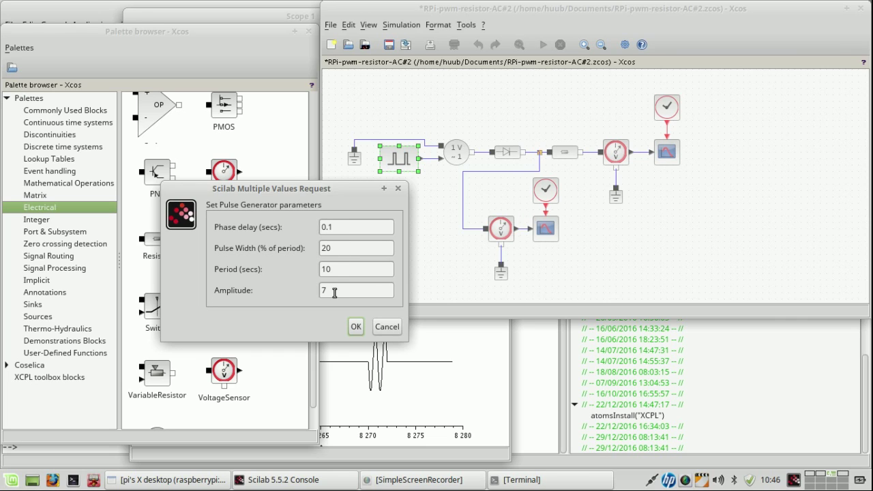
left_click_drag(327, 292, 306, 302)
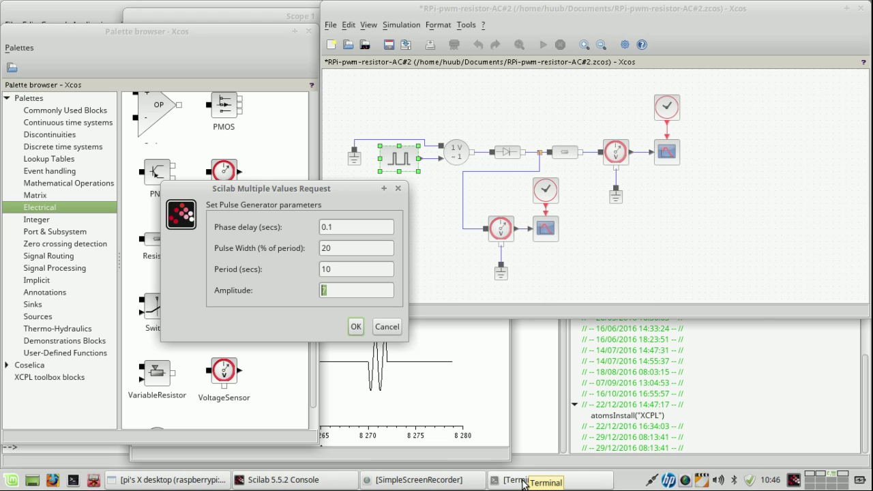
left_click(171, 479)
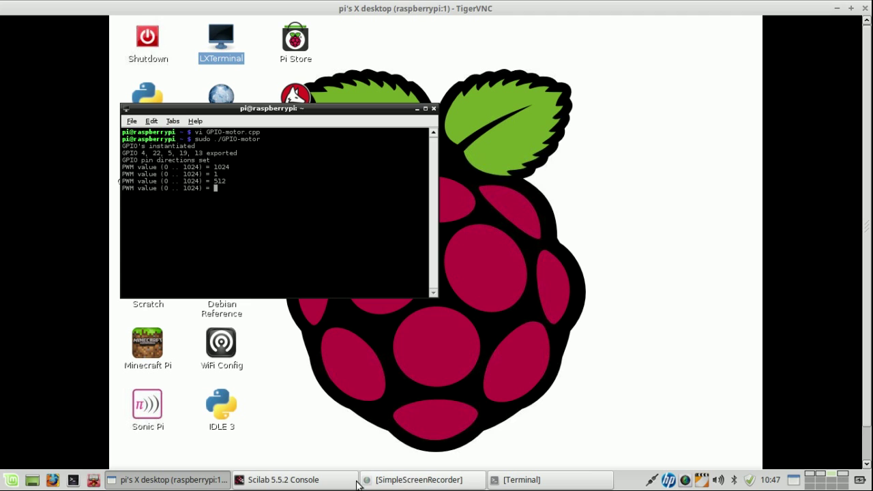
left_click(286, 479)
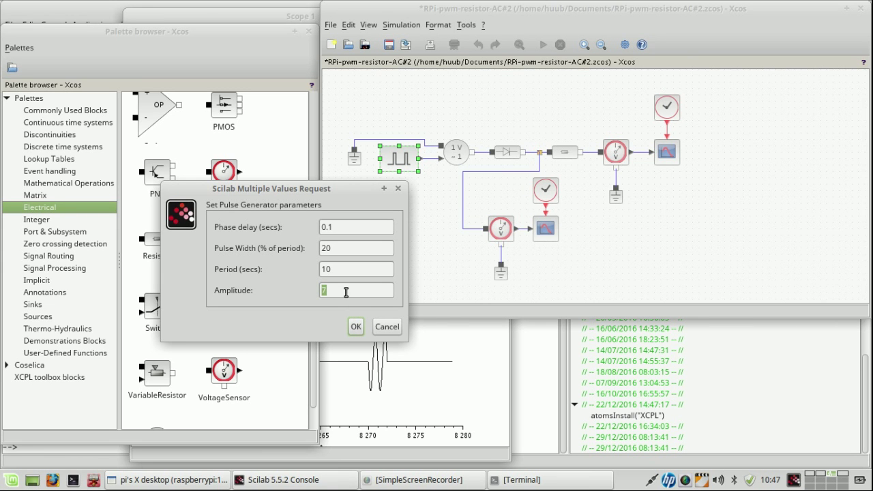
type("3")
left_click(355, 328)
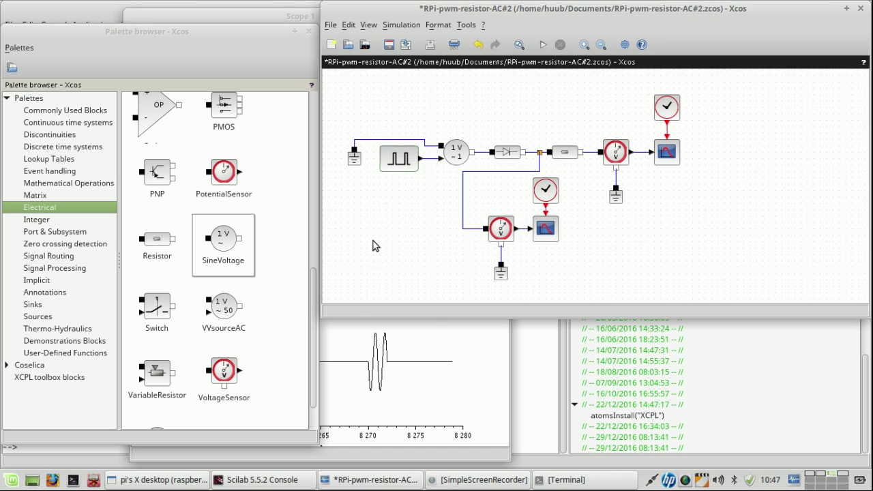
Step: Review the AC voltage source's frequency parameter and accept it as it is
right_click(454, 153)
left_click(481, 161)
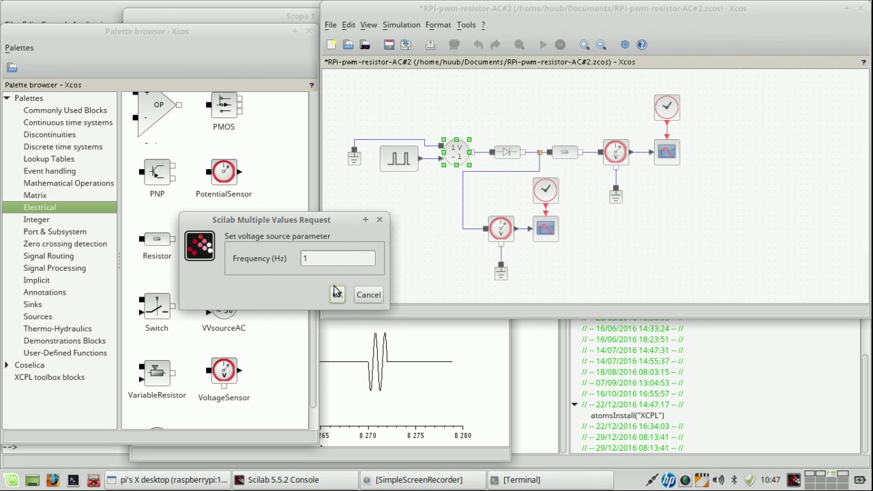
left_click(332, 295)
left_click(394, 253)
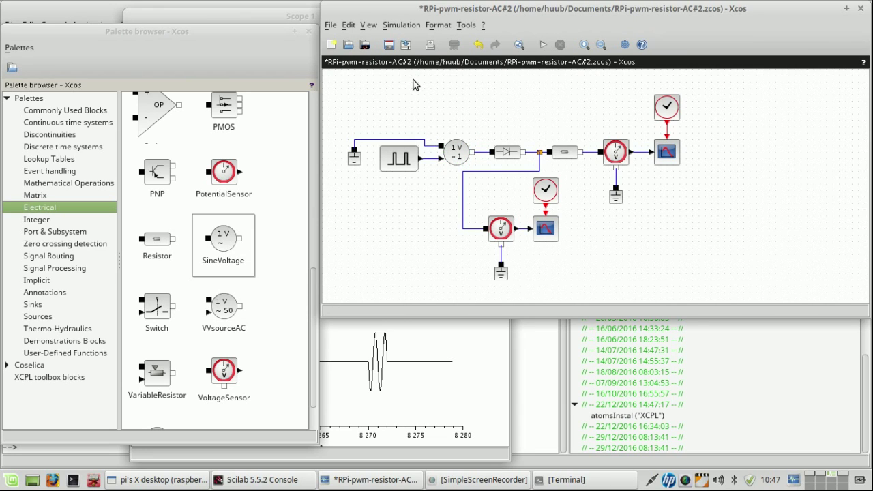
Step: Save the diagram and run the simulation, comparing the Scope 1 and Scope 2 voltages against the circuit
left_click(389, 46)
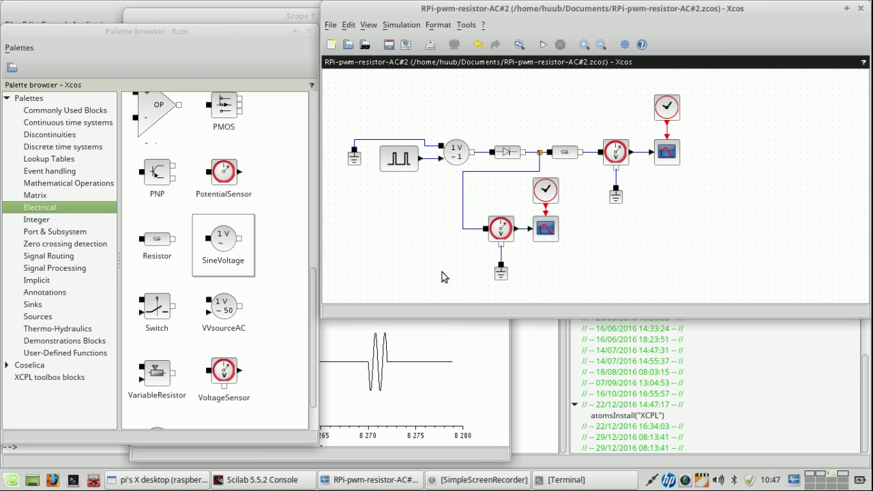
left_click(544, 45)
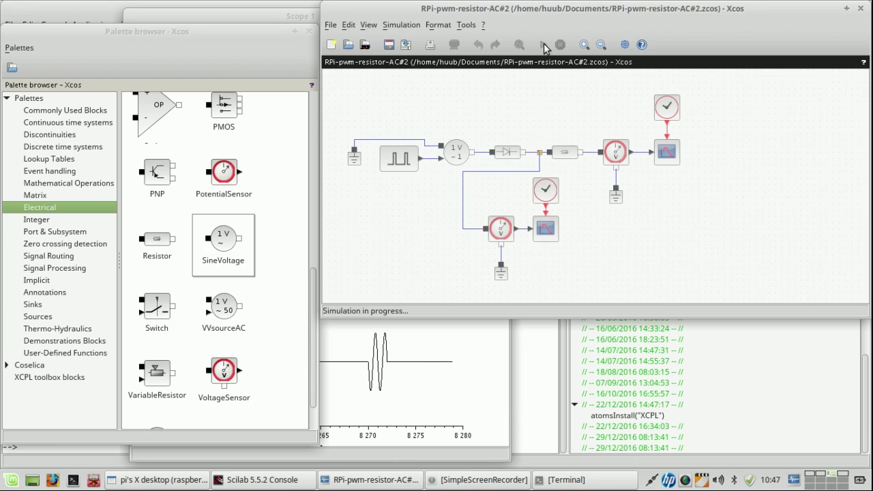
left_click(409, 343)
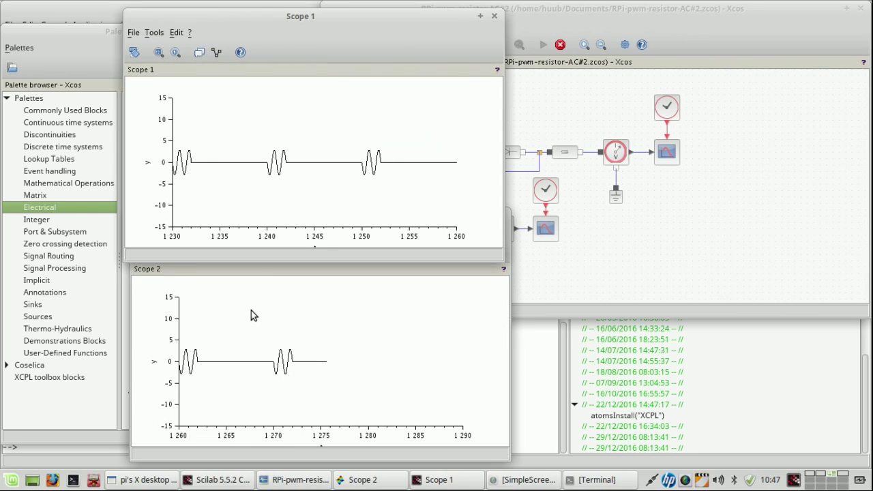
left_click(616, 23)
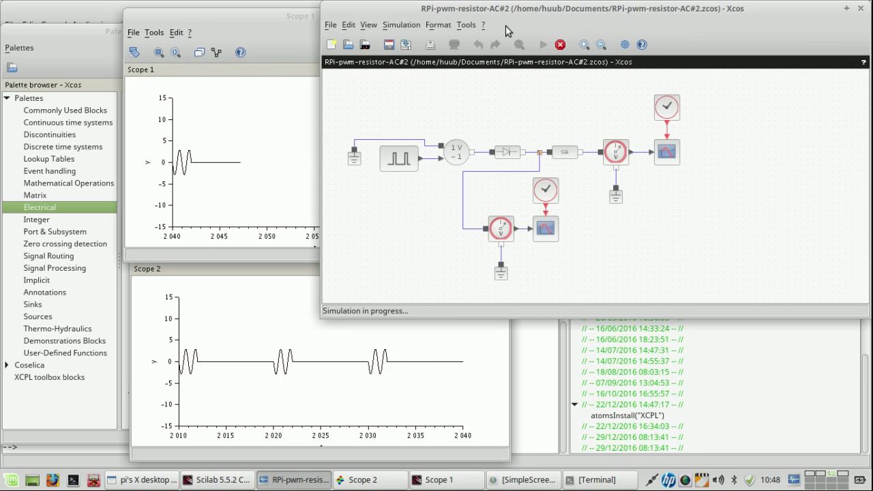
left_click(257, 25)
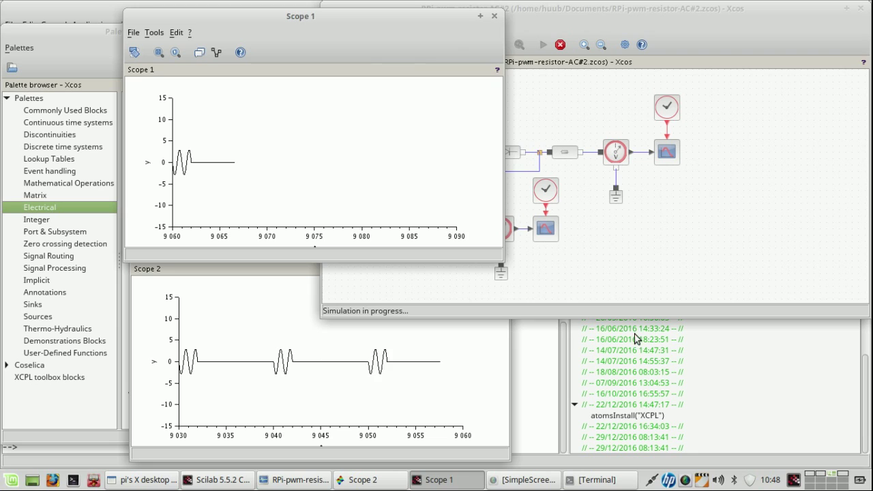
left_click(628, 257)
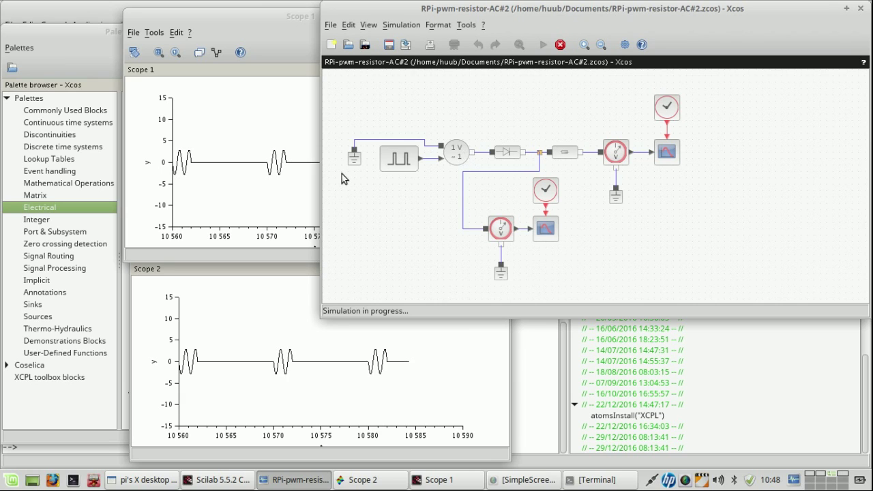
Step: Look over the last blocks of the Electrical palette and the Scope 2 trace, and stop the simulation
left_click(77, 31)
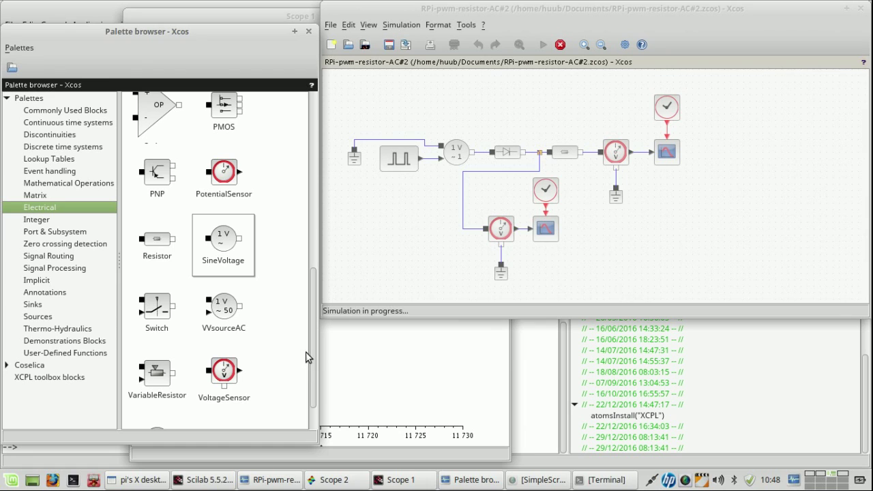
left_click_drag(310, 370, 308, 397)
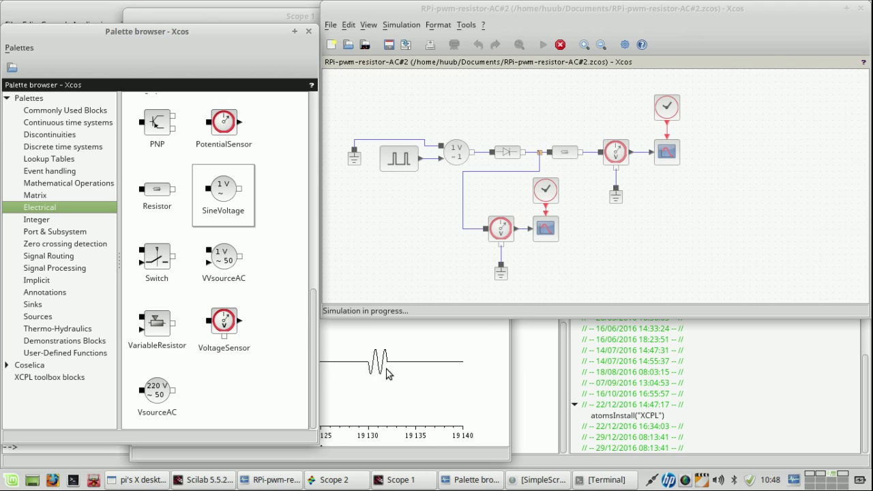
left_click(398, 387)
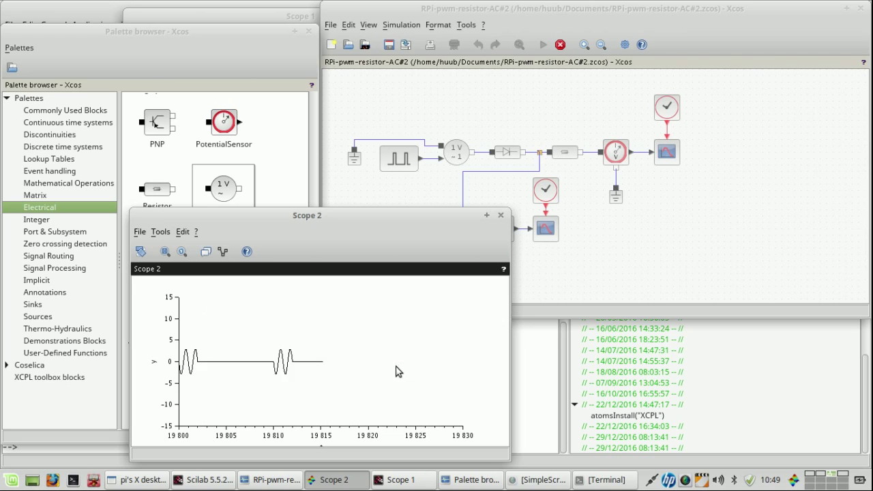
left_click(409, 184)
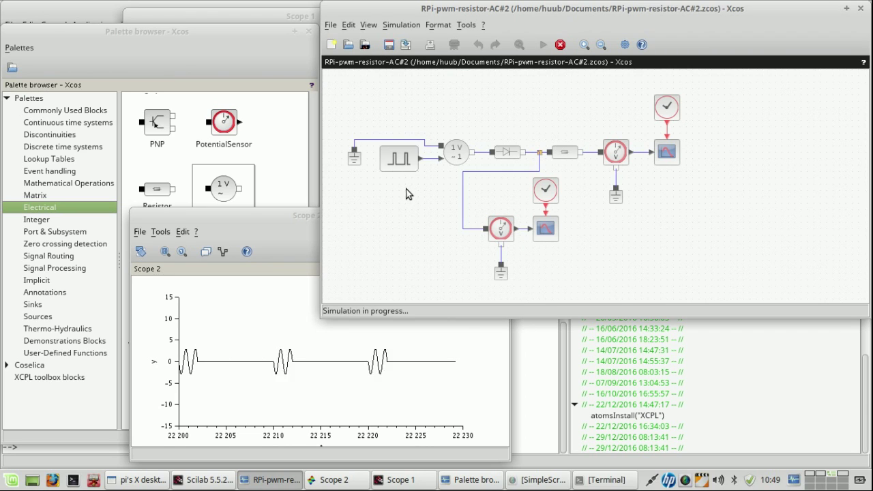
left_click(560, 45)
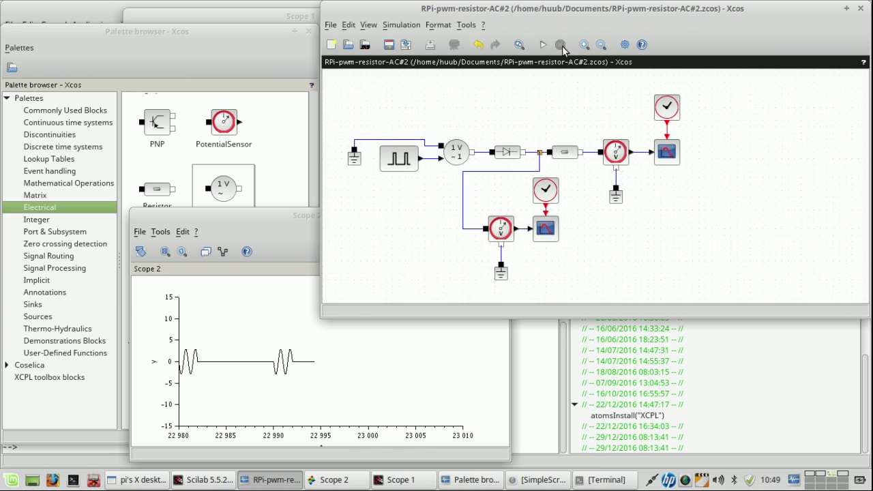
Step: Set the pulse generator's amplitude to 1.5 and run the simulation to observe Scope 2, stopping it when done
right_click(398, 165)
left_click(416, 169)
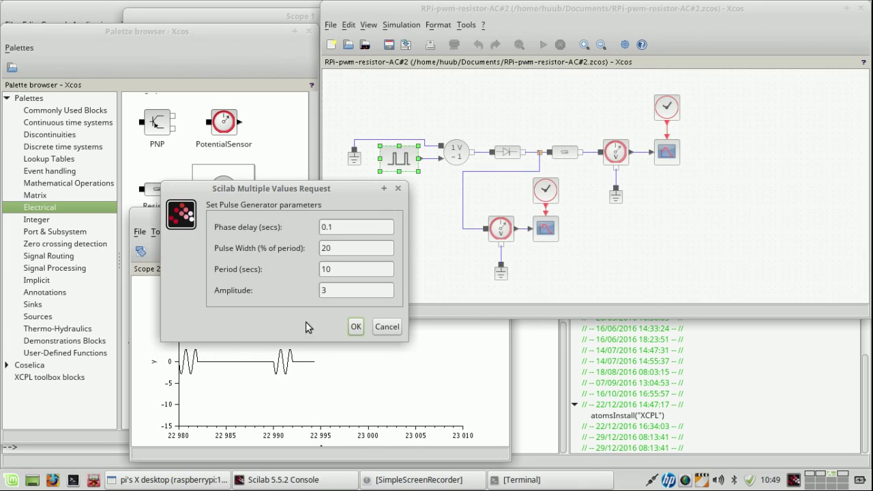
type("1.5")
left_click(356, 328)
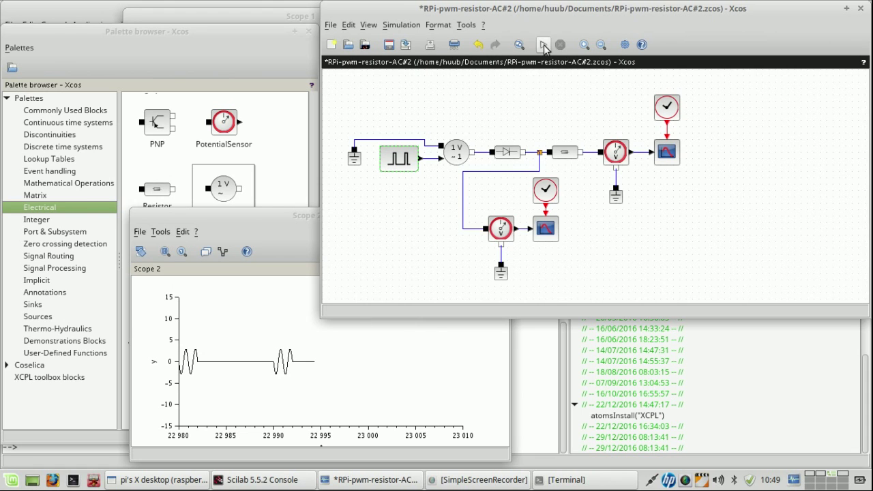
left_click(543, 44)
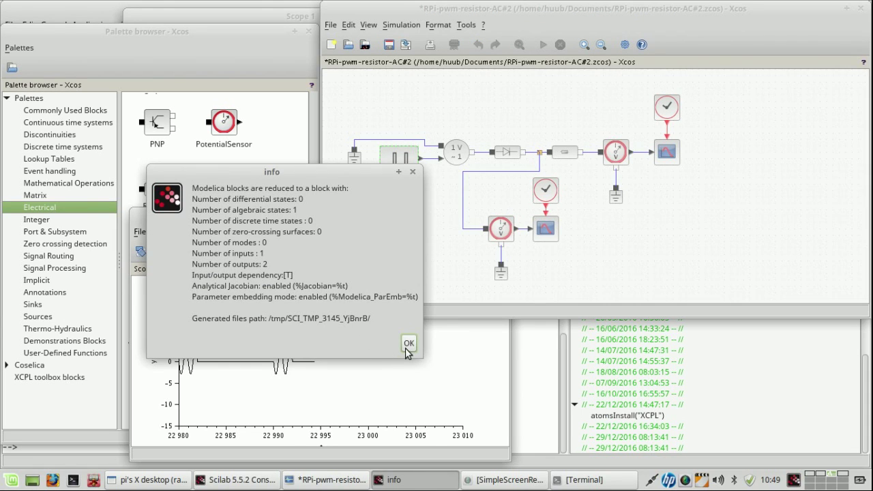
left_click(408, 343)
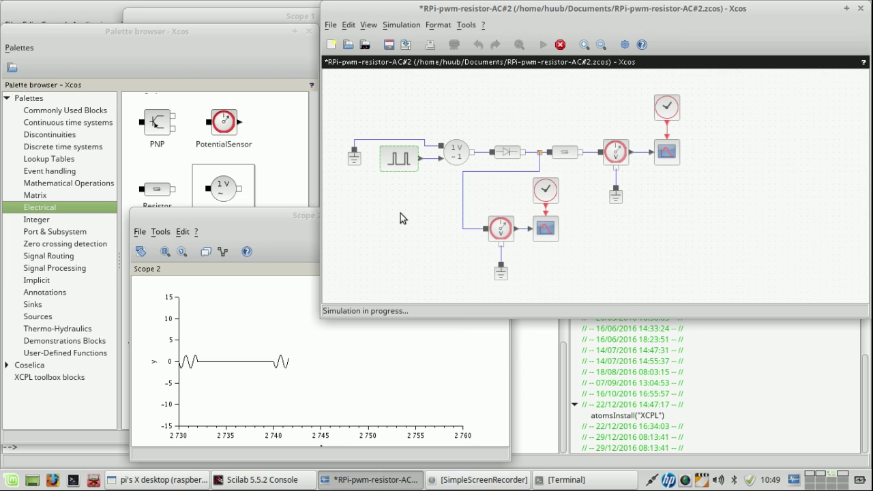
left_click(425, 171)
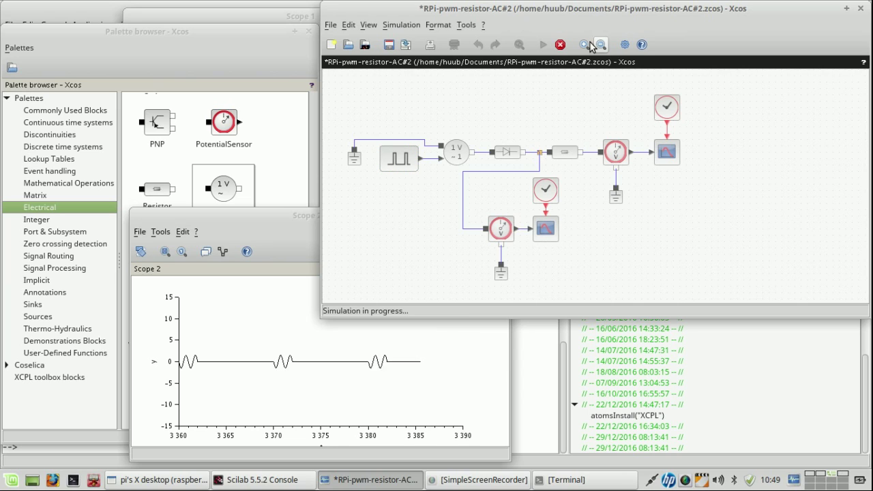
left_click(558, 46)
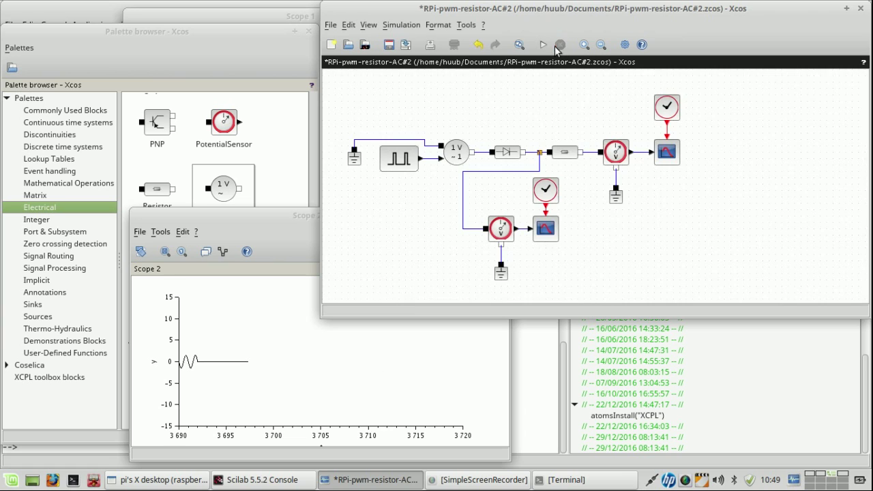
Step: Set the pulse generator's amplitude to 3 and pulse width to 50%, and run the simulation until Scope 2 has been observed
right_click(402, 165)
left_click(450, 171)
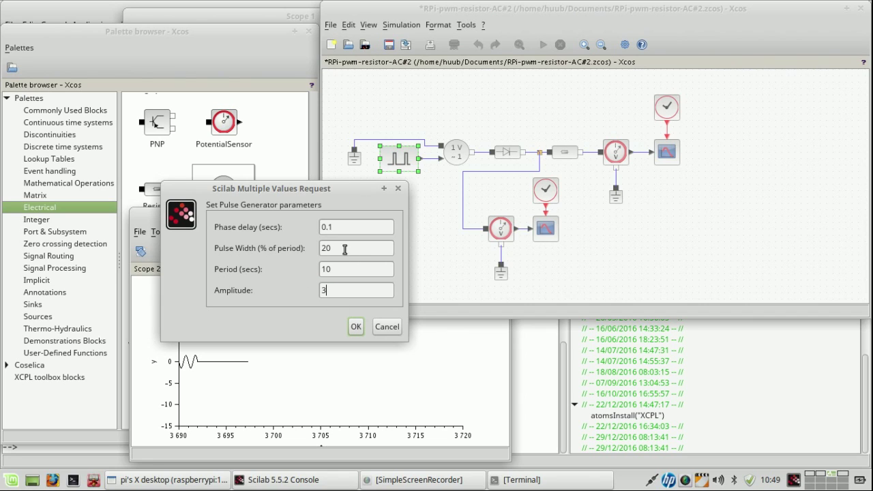
type("0")
left_click(355, 328)
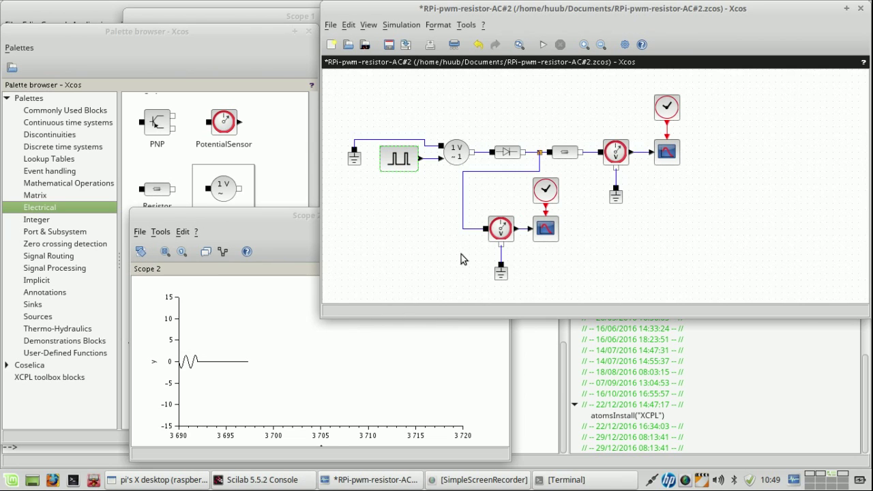
left_click(543, 45)
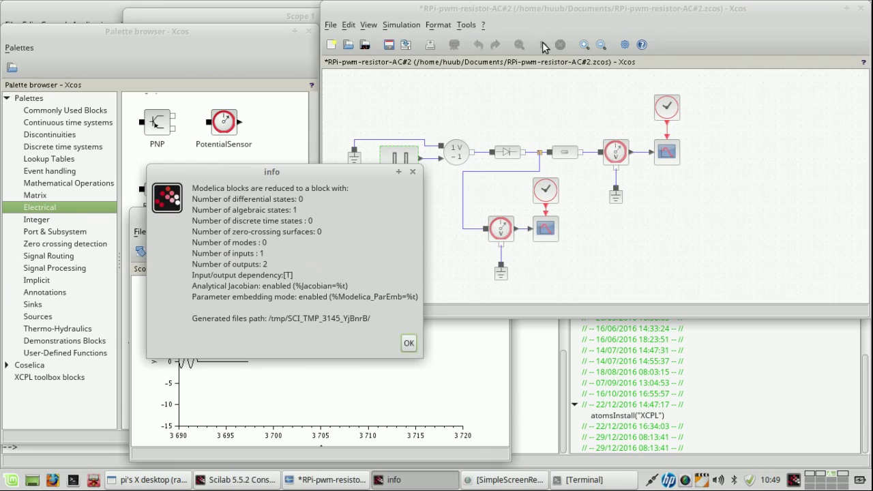
left_click(409, 344)
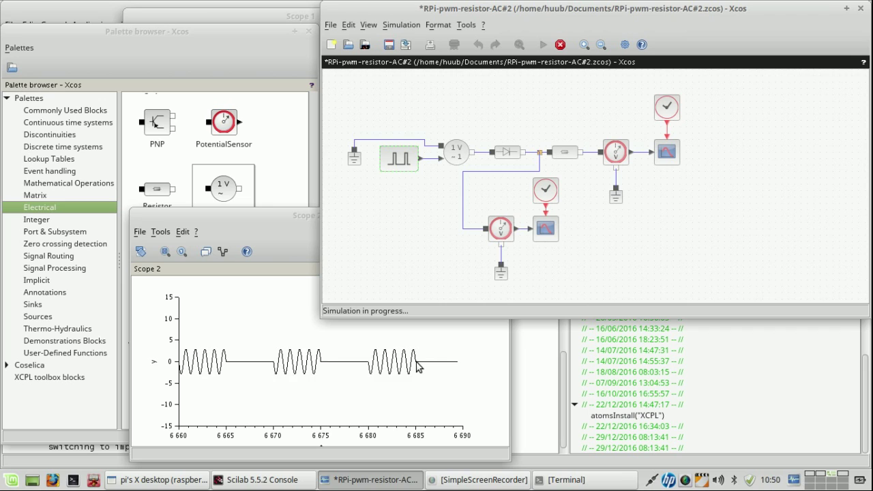
left_click(560, 44)
Step: Set the pulse generator's pulse width to 70% of the period and rerun the simulation
right_click(399, 159)
left_click(418, 171)
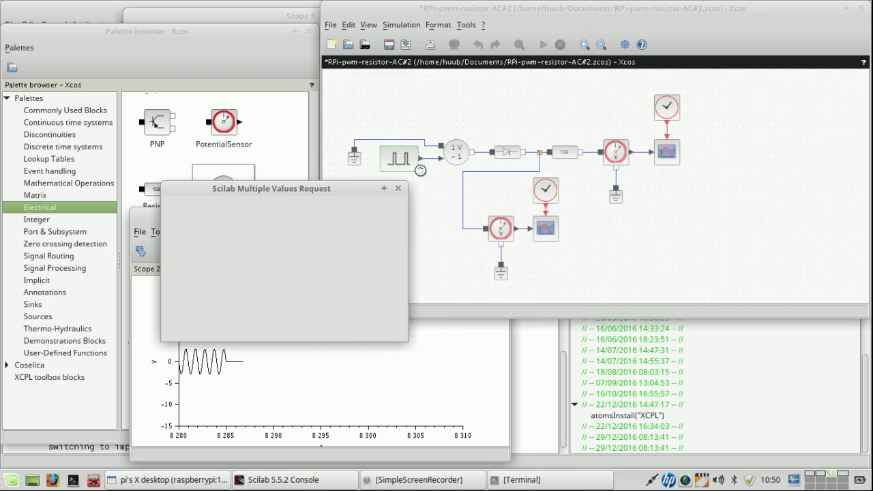
type("70")
left_click(355, 327)
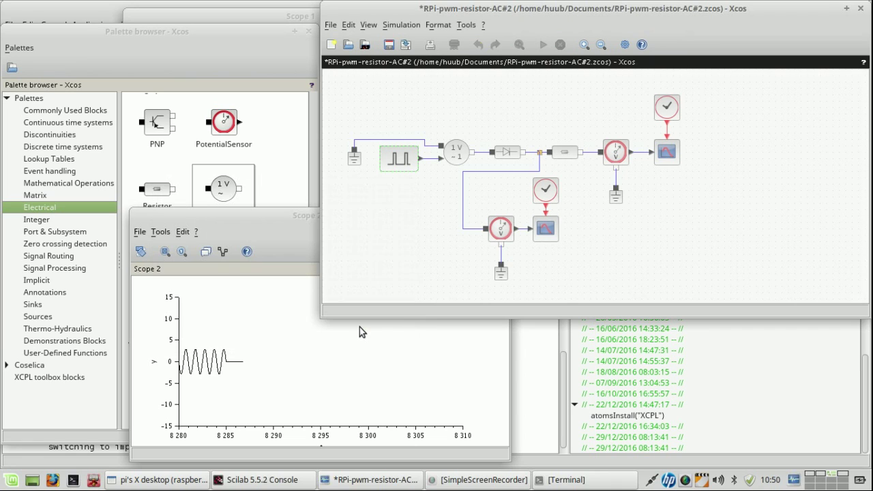
left_click(542, 49)
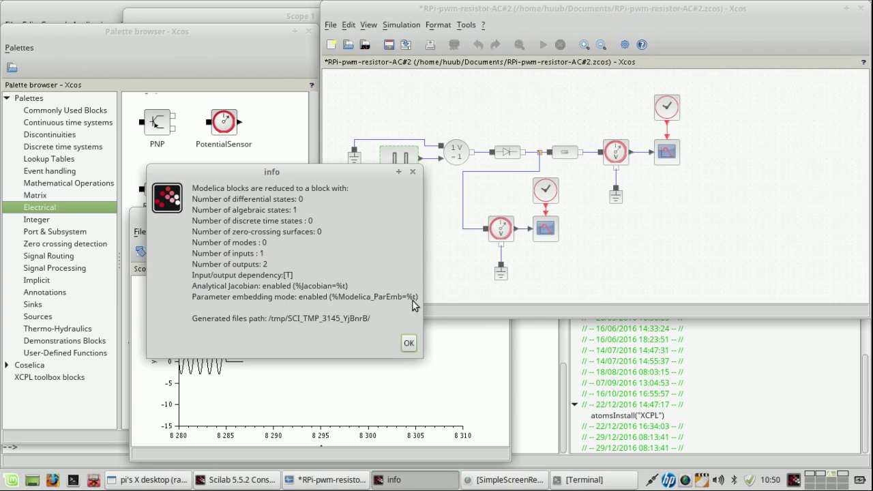
left_click(409, 343)
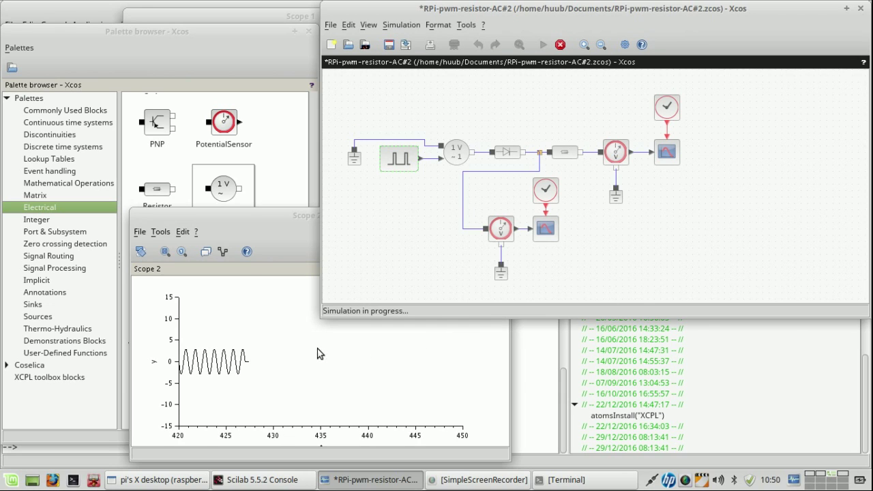
Step: Compare the Scope 1 and Scope 2 waveforms at the new pulse width and stop the simulation
left_click(271, 16)
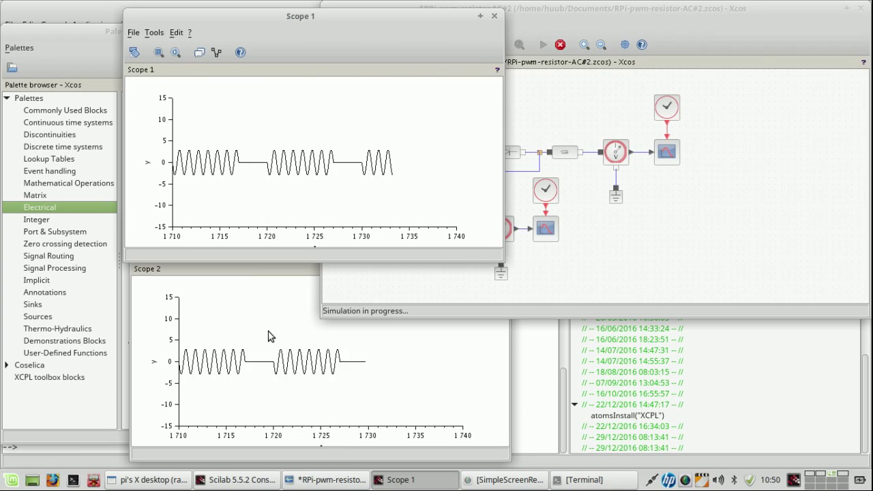
left_click(618, 15)
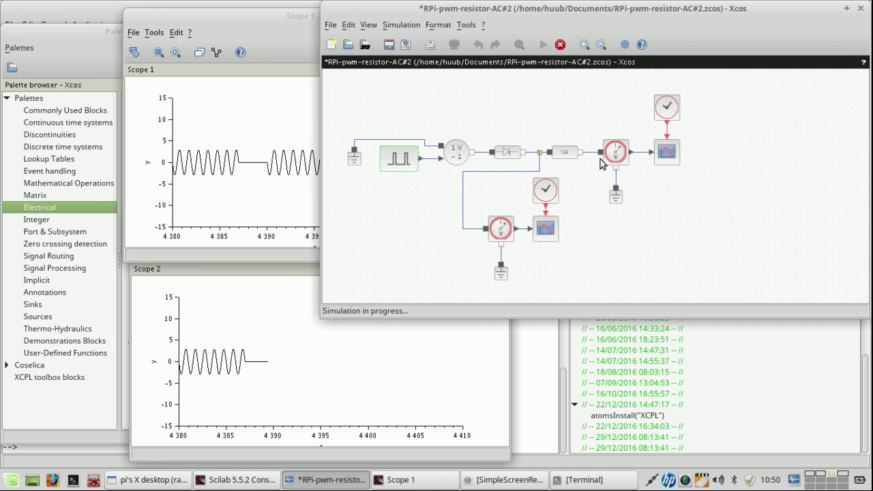
left_click(560, 44)
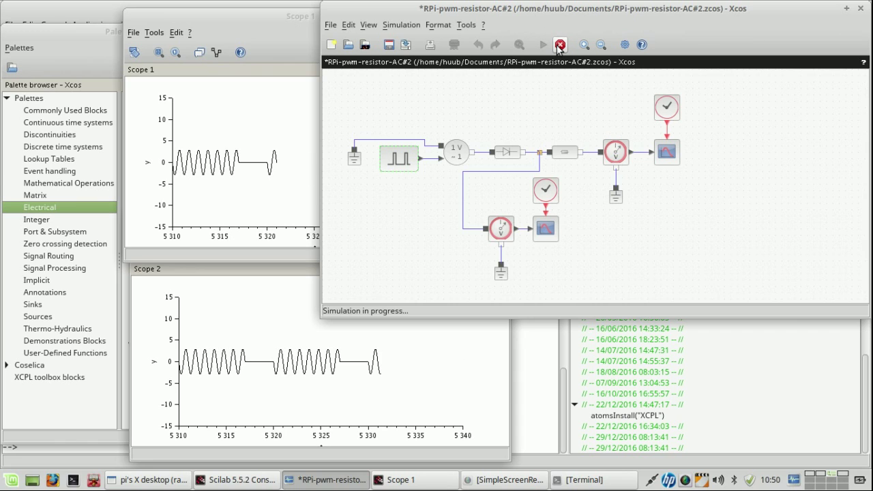
left_click(525, 172)
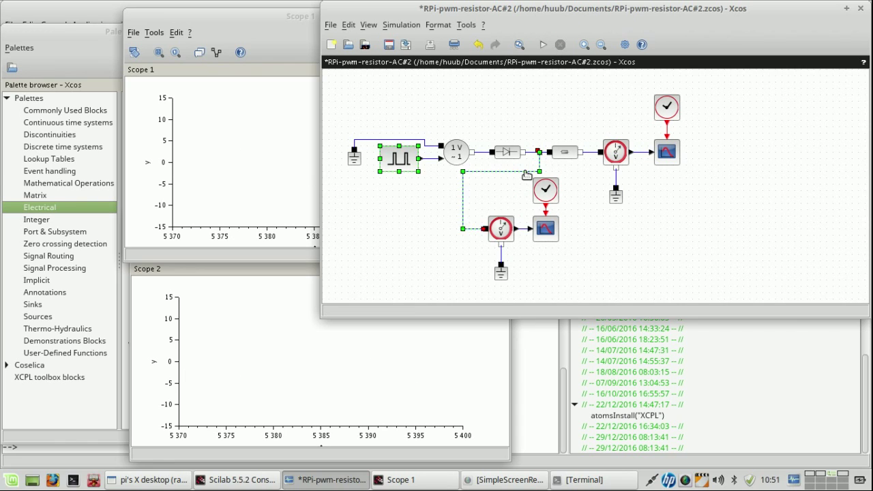
key("Delete")
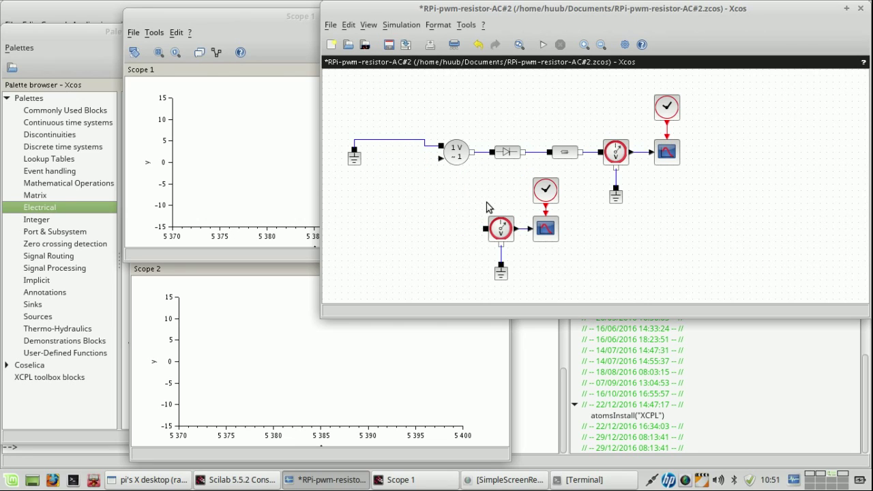
key("ctrl+z")
Step: Delete the lower voltage sensor's link to the diode output and reconnect the sensor between the AC source and the diode
left_click(431, 196)
left_click(493, 172)
key("Delete")
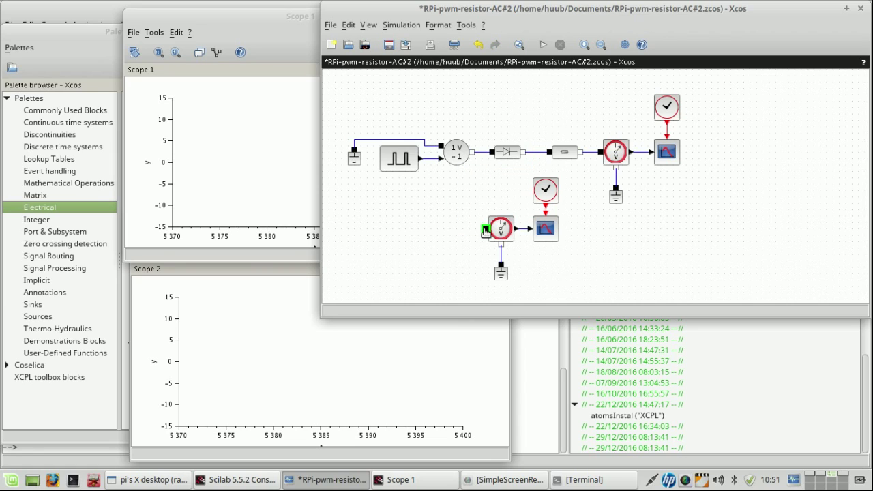
left_click_drag(477, 230, 482, 158)
left_click(417, 205)
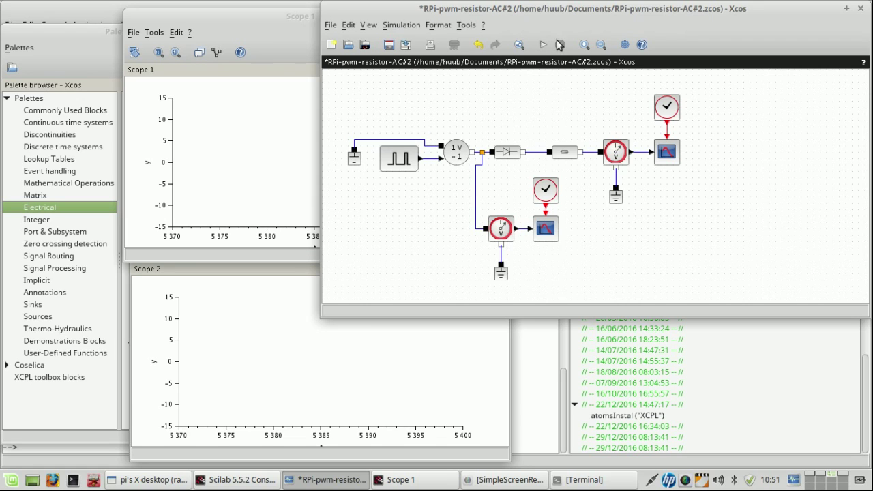
Step: Save the rewired diagram and run its simulation
key("ctrl+s")
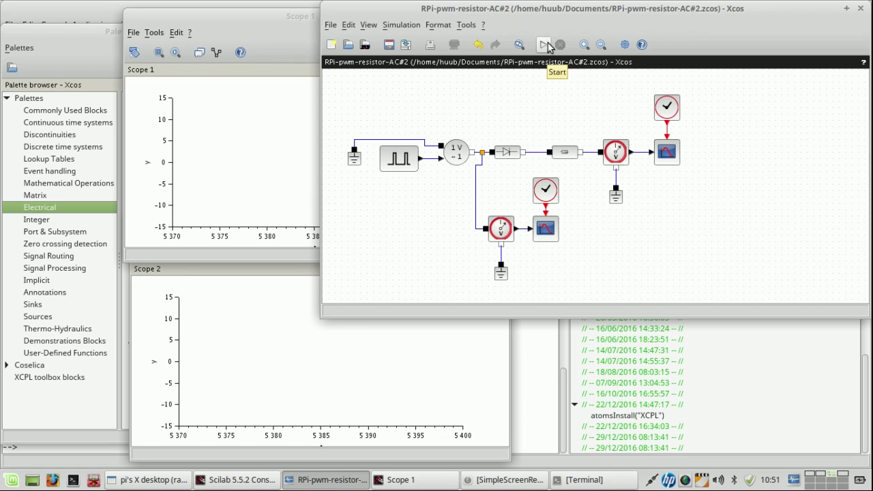
left_click(543, 46)
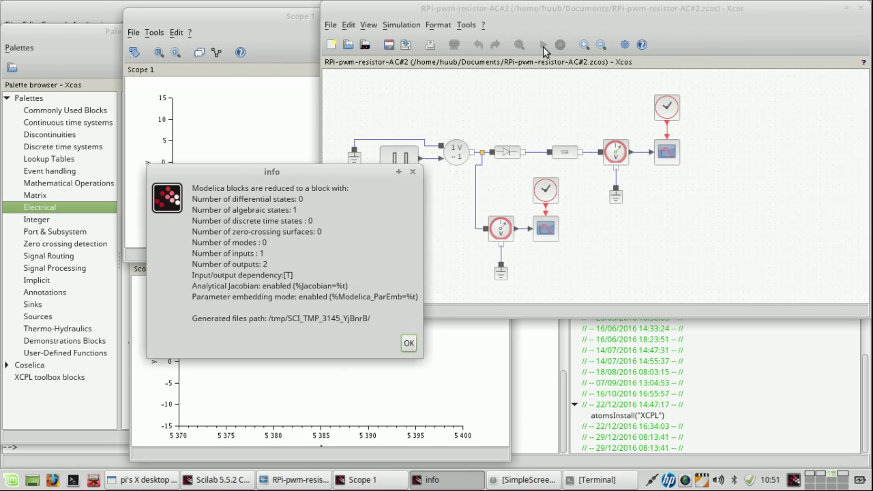
left_click(409, 343)
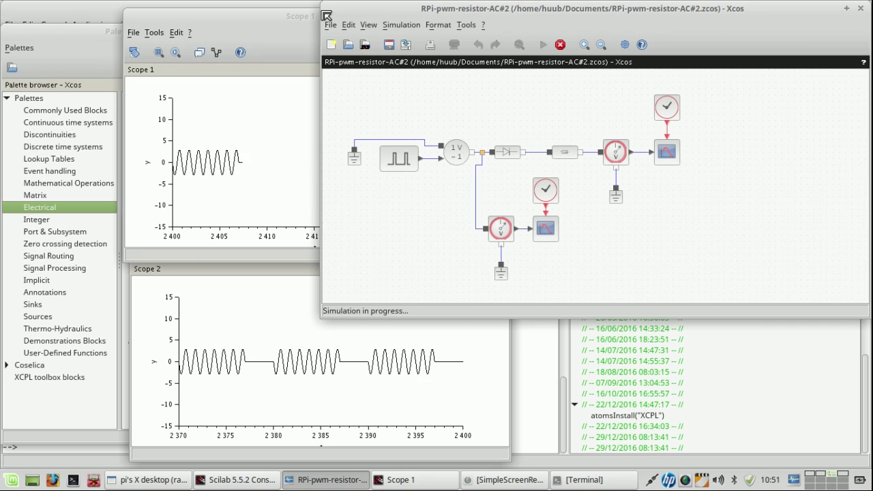
Step: Move the diagram window clear of the Scope 1 and Scope 2 plots, compare their waveforms and stop the simulation
left_click_drag(324, 6, 434, 12)
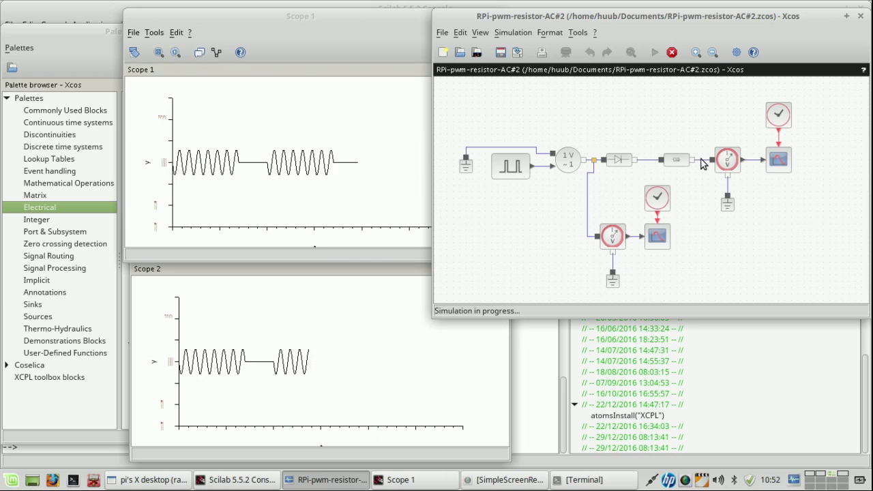
left_click(672, 53)
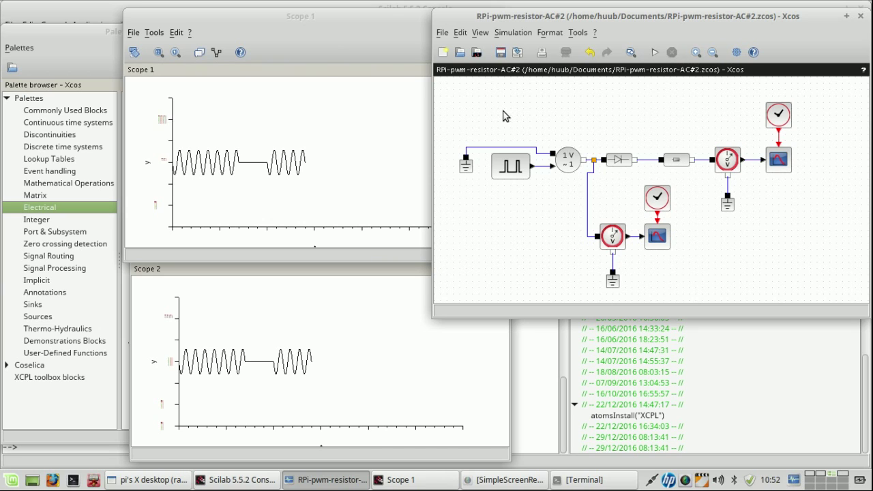
left_click(63, 30)
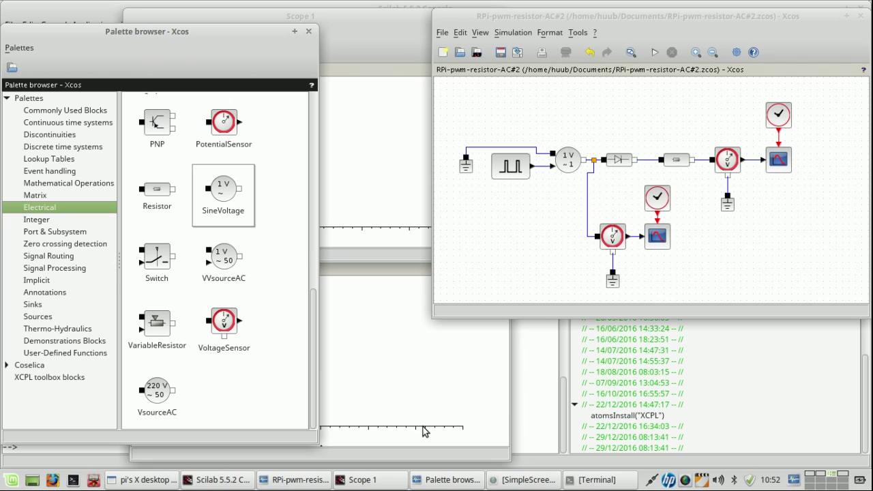
left_click(532, 481)
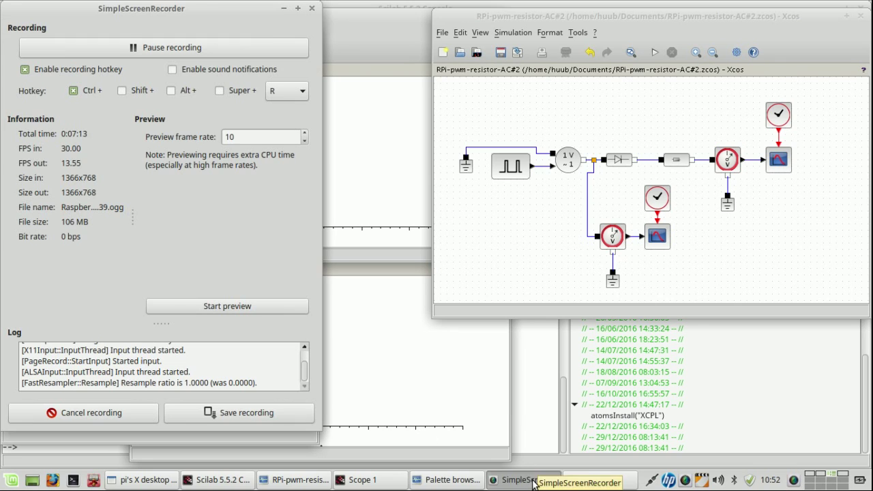
left_click(294, 413)
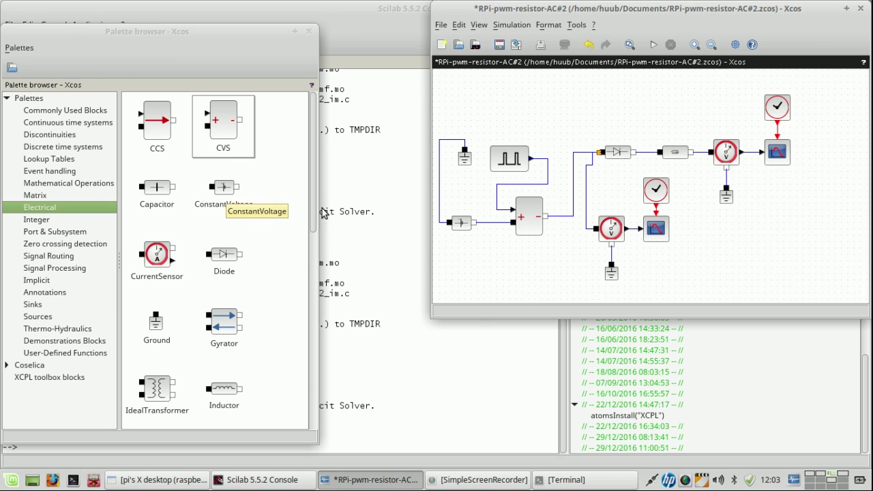
Step: Review the ConstantVoltage, CVS and pulse generator wiring in the modified diagram and run its simulation
left_click(287, 233)
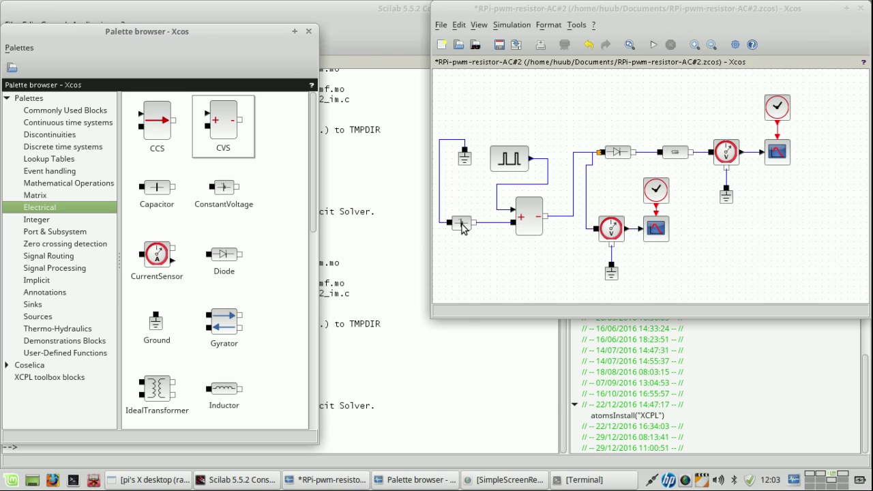
mouse_move(462, 228)
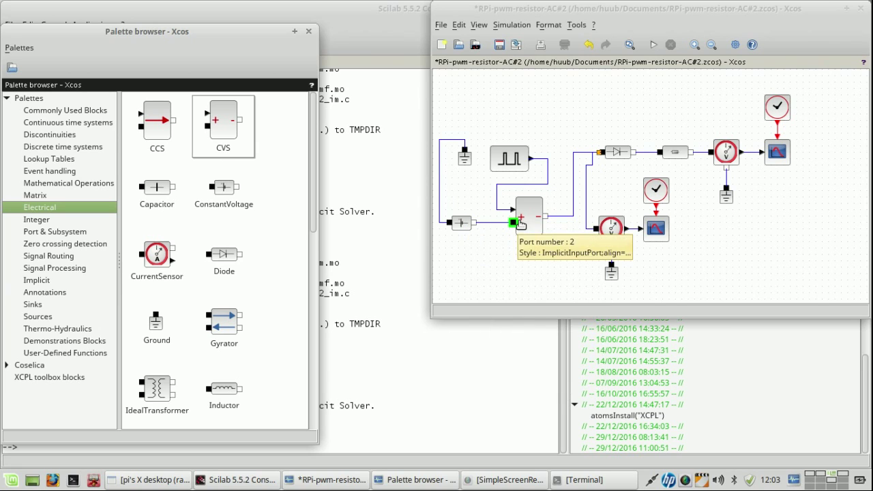
mouse_move(514, 160)
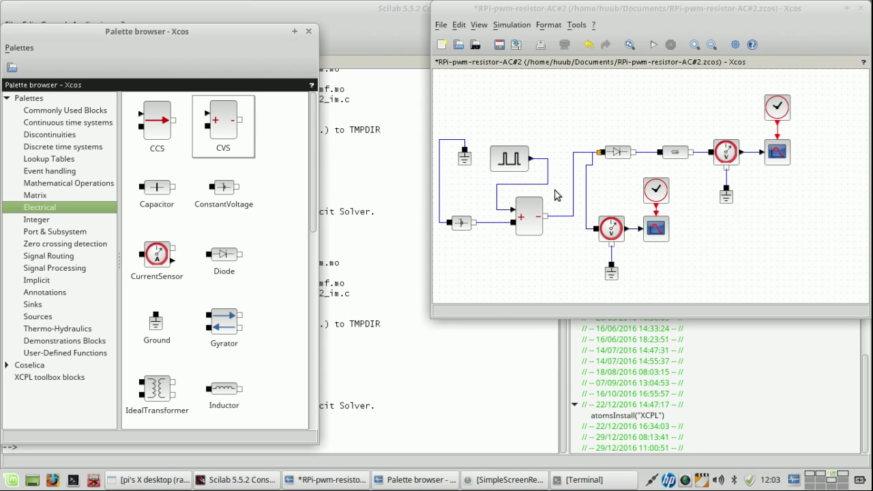
left_click(544, 278)
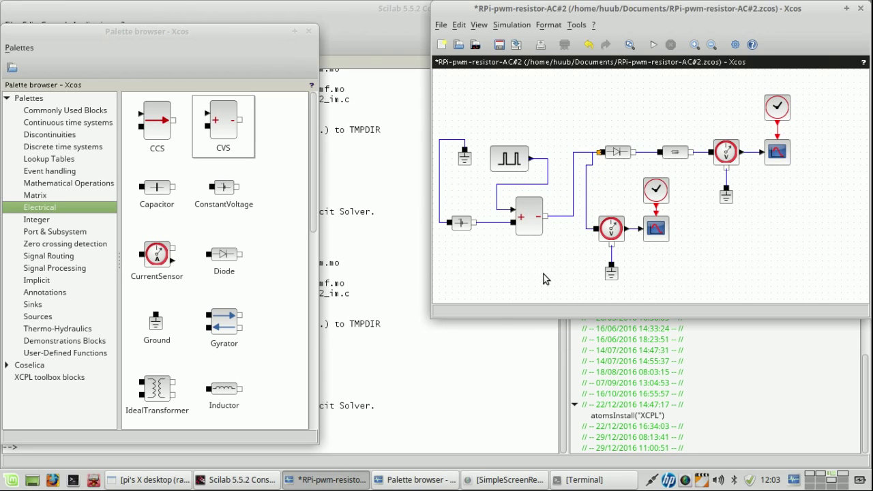
left_click(653, 47)
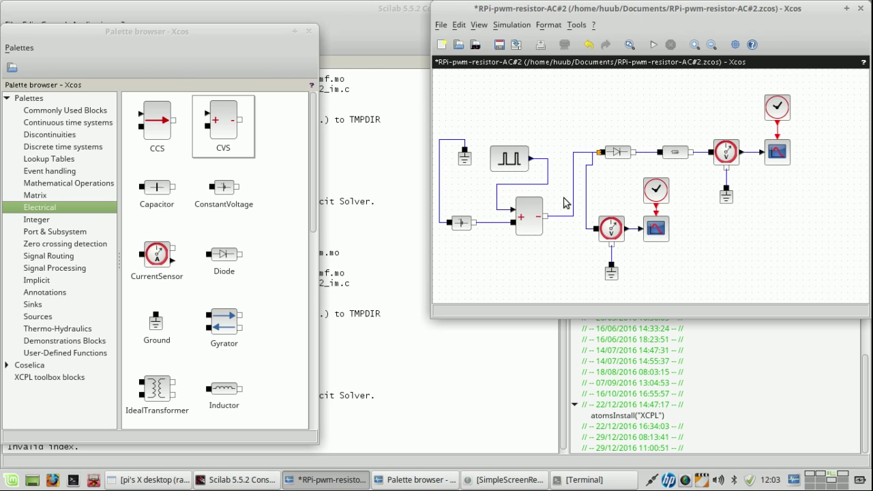
Step: Read the latest simulation output in the Scilab console and return to the diagram and palette browser
left_click(430, 390)
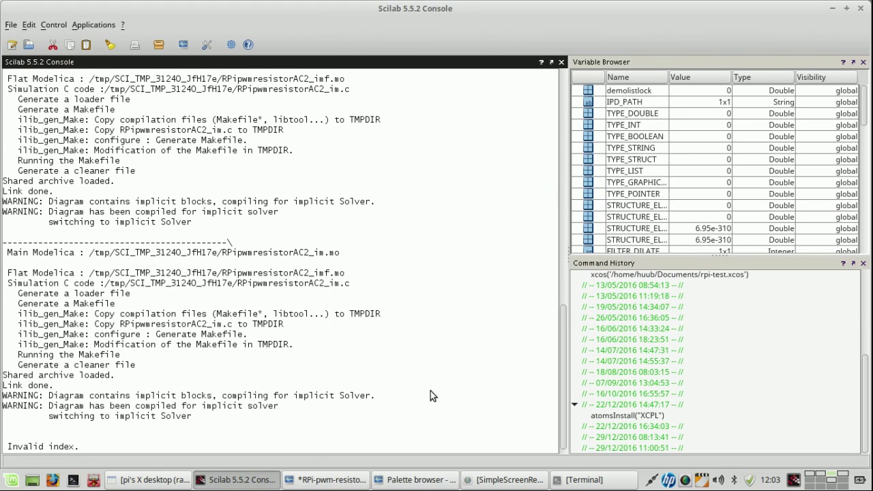
left_click_drag(562, 349, 562, 369)
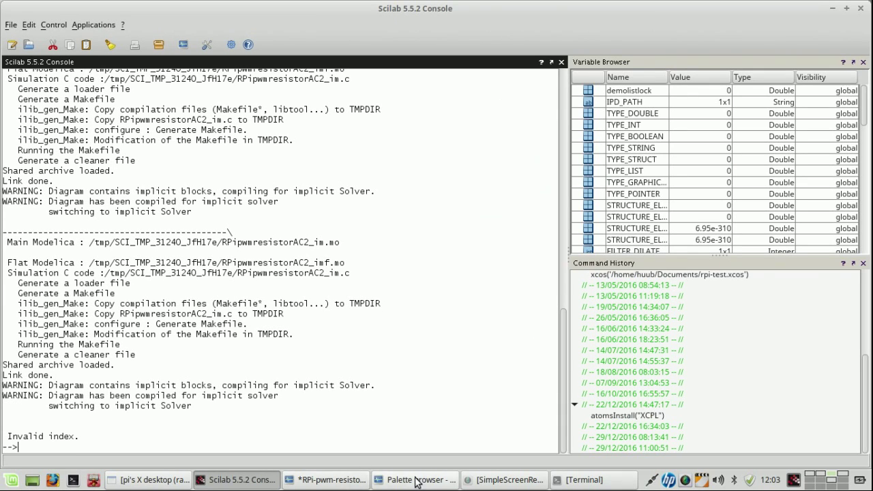
left_click(353, 482)
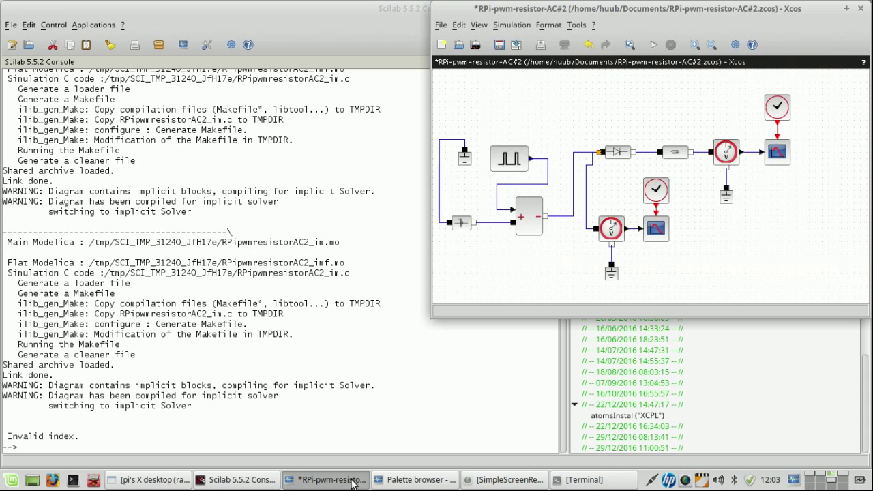
left_click(407, 481)
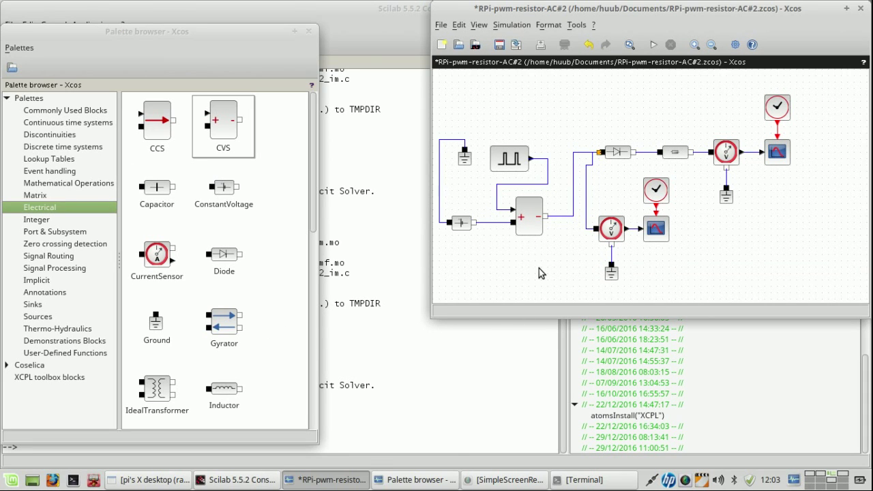
Step: Save the diagram with the ConstantVoltage and CVS blocks and retry the simulation
left_click(653, 45)
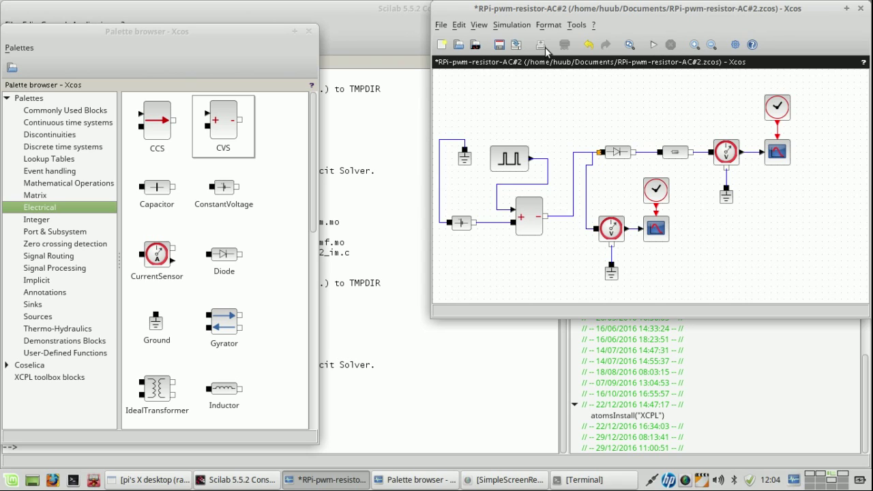
left_click(499, 47)
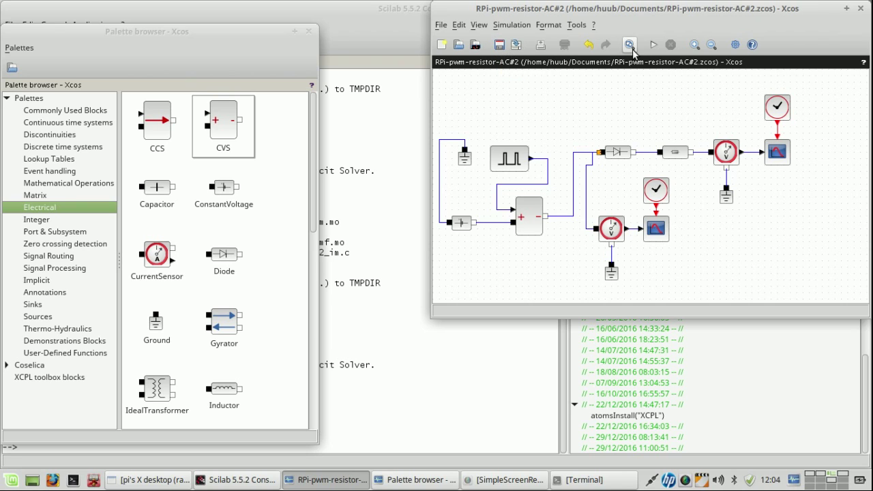
left_click(653, 47)
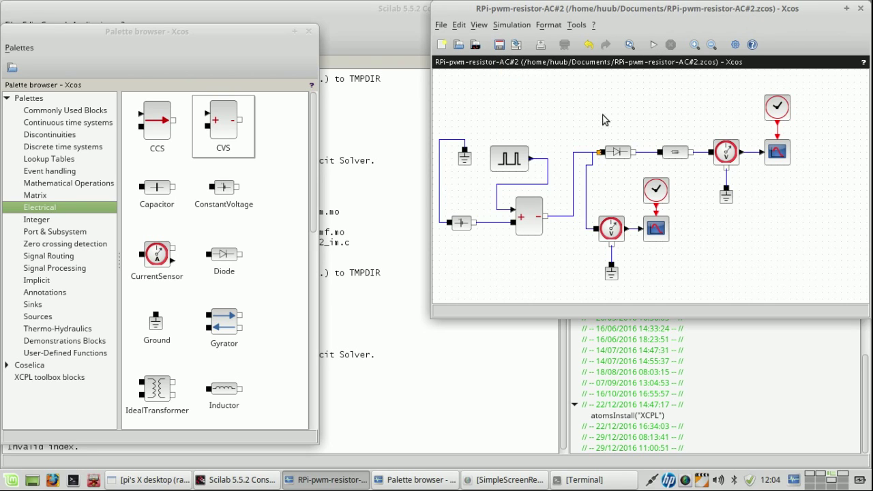
Step: Delete the link from the CVS output to the diode and the branch feeding the lower voltage sensor
left_click(565, 217)
left_click(566, 218)
key("Delete")
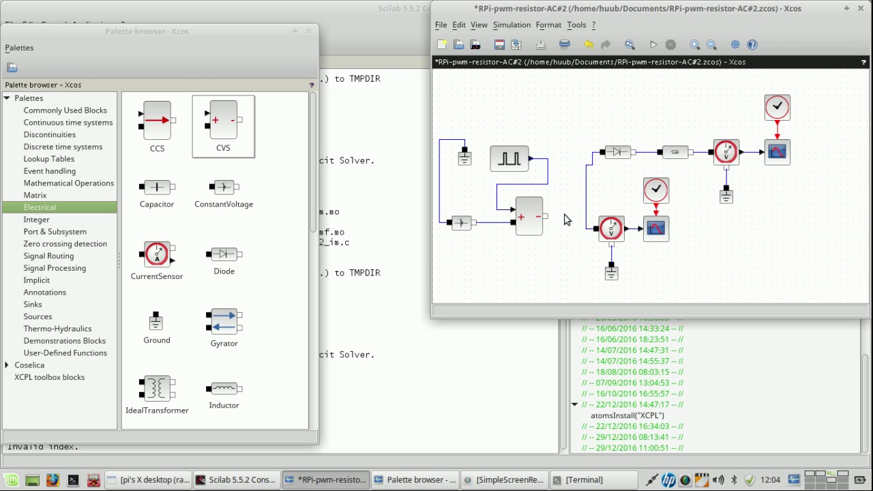
left_click(586, 185)
key("Delete")
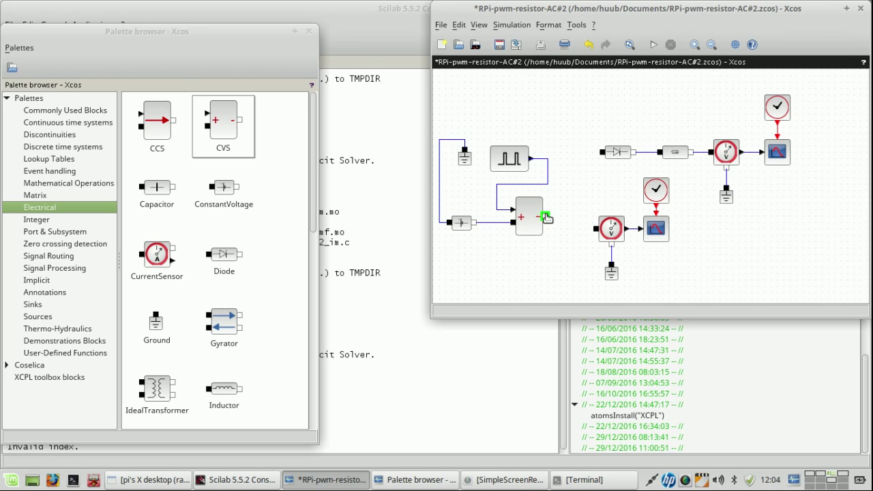
Step: Connect the CVS output to the diode input and branch the lower voltage sensor off the link's lower corner
left_click_drag(549, 218, 601, 152)
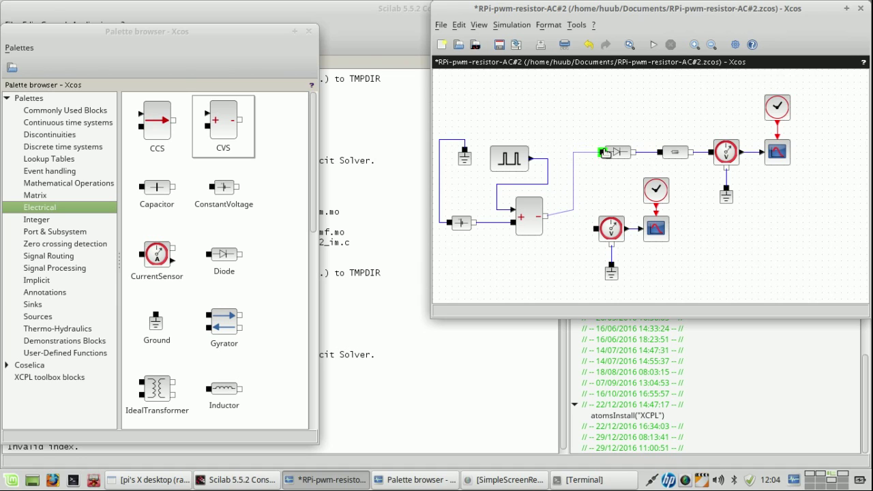
left_click(572, 218)
left_click(572, 215)
mouse_move(573, 213)
left_mouse_down()
mouse_move(577, 230)
mouse_move(573, 216)
left_mouse_up()
left_click(578, 233)
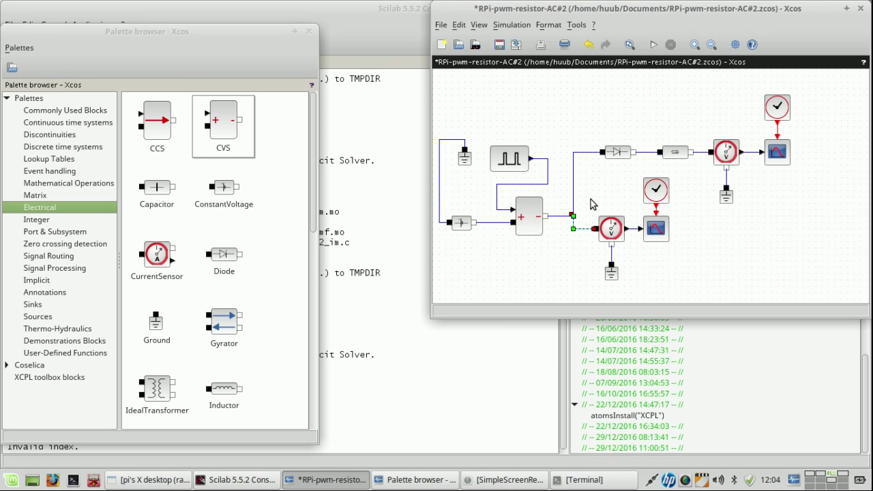
key("F1")
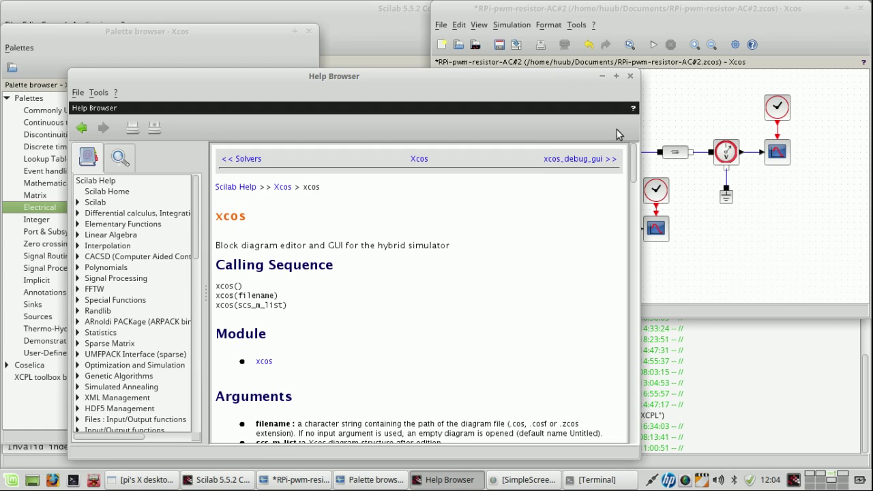
left_click(628, 75)
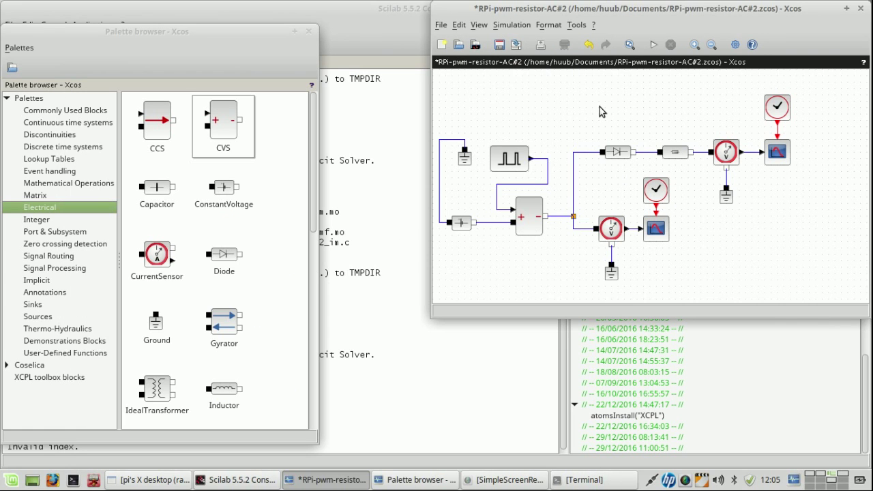
Step: Save the diagram with the relocated sensor branch and run the simulation again
left_click(550, 217)
left_click(499, 45)
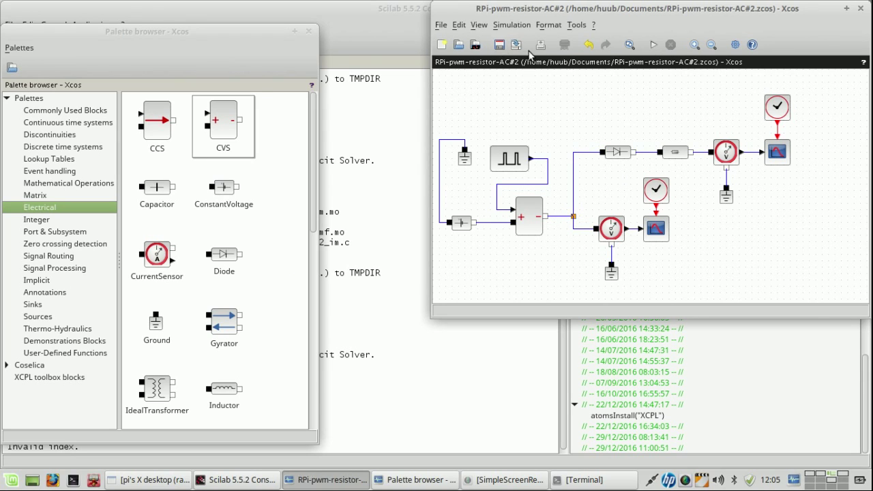
left_click(653, 44)
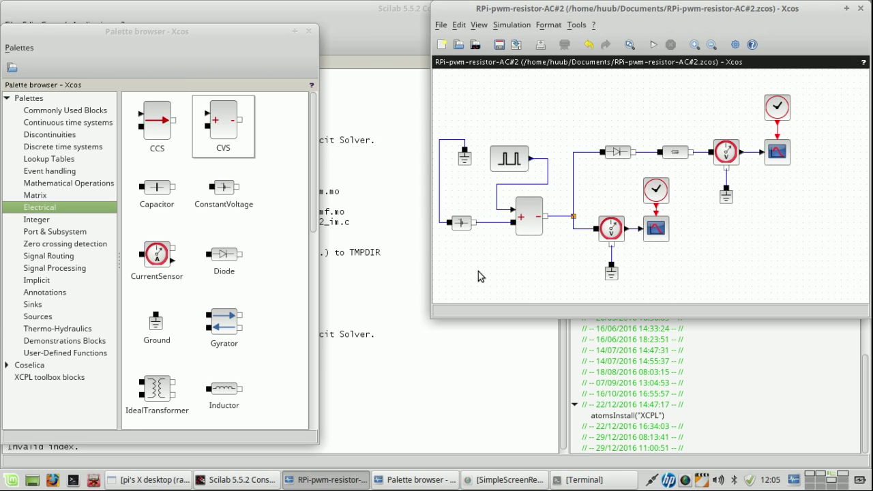
Step: Check the Scilab console for messages from the rerun and return to the diagram and palette browser
left_click(390, 416)
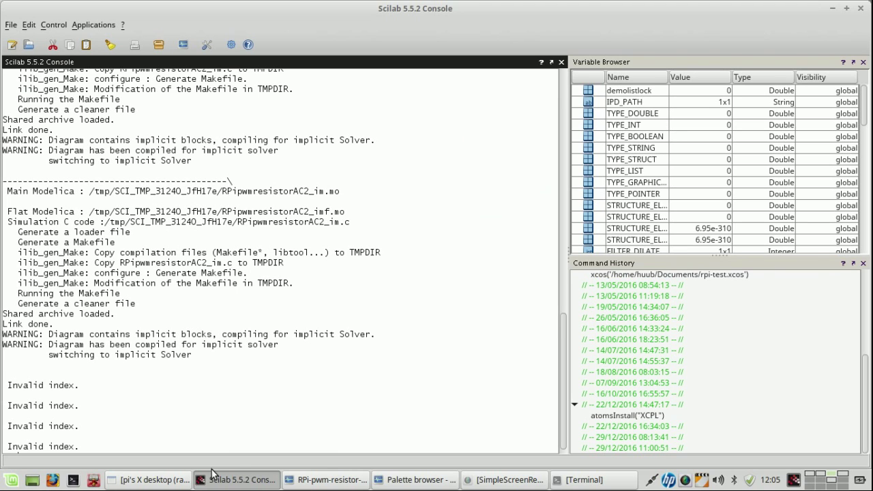
left_click(357, 481)
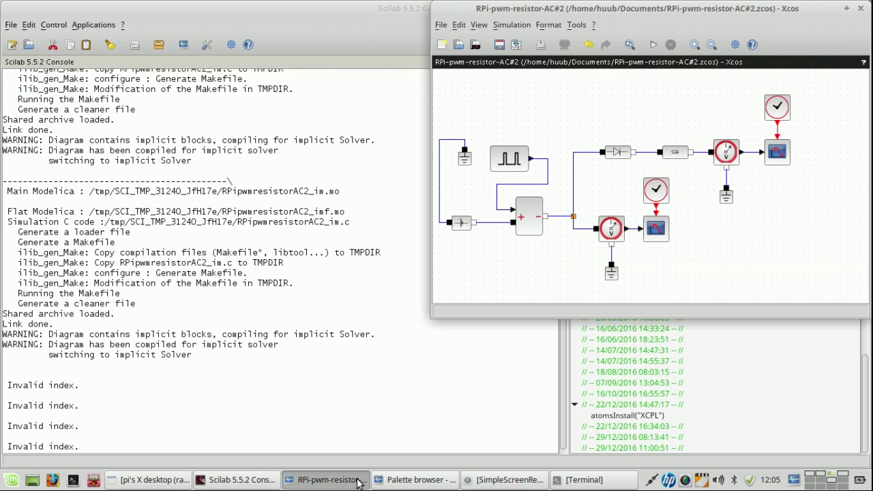
left_click(403, 480)
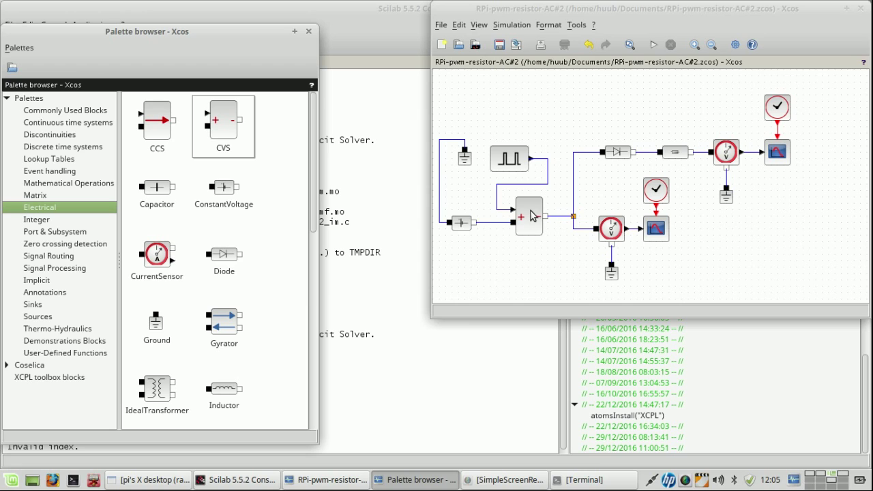
Step: Delete the lower voltage sensor's branch and the link between the CVS output and the diode
mouse_move(538, 213)
mouse_move(513, 159)
left_click(577, 232)
key("Delete")
left_click(570, 218)
key("Delete")
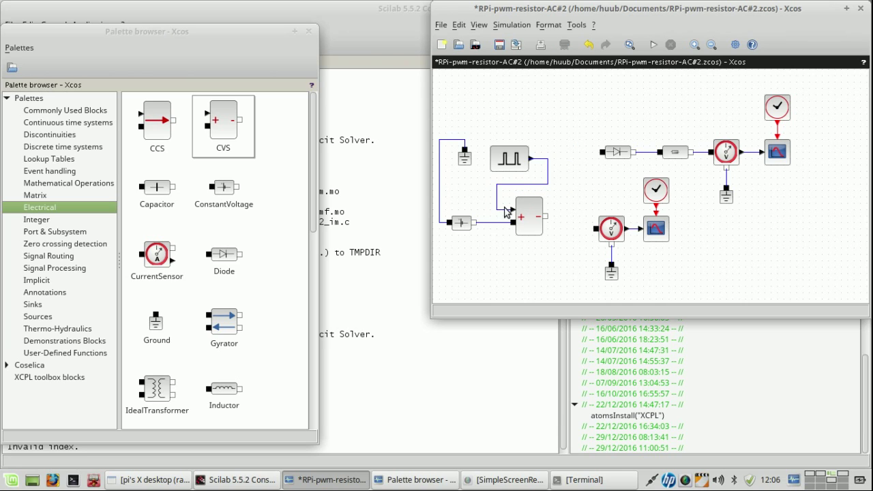
Step: Delete the links from the pulse generator to CVS, from ConstantVoltage to CVS, and from the ground to ConstantVoltage
left_click(503, 212)
key("Delete")
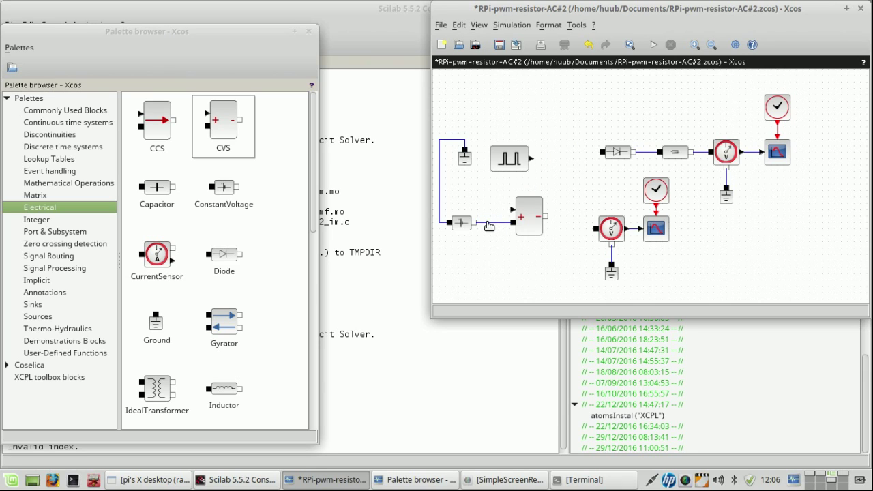
left_click(487, 224)
key("Delete")
left_click(440, 218)
key("Delete")
Step: Line up the CVS block with the diode, reposition the pulse generator beside it, and link CVS to both
left_click_drag(508, 158, 515, 126)
left_click_drag(528, 217, 557, 150)
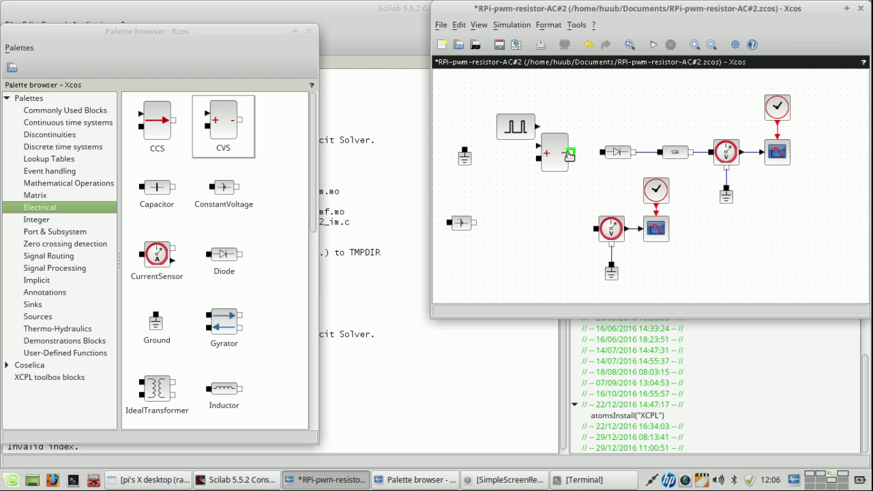
left_click_drag(571, 152, 602, 153)
mouse_move(514, 127)
left_mouse_down()
mouse_move(488, 132)
mouse_move(525, 146)
mouse_move(526, 136)
mouse_move(523, 152)
mouse_move(537, 149)
left_mouse_up()
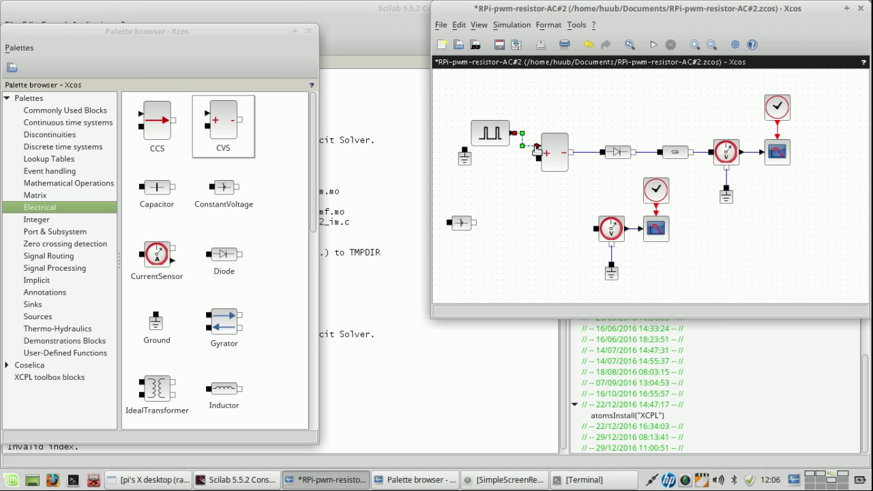
Step: Place ConstantVoltage below the pulse generator, connect it to the second CVS input, and connect the relocated ground to its other end
mouse_move(461, 222)
left_mouse_down()
mouse_move(488, 178)
mouse_move(476, 177)
mouse_move(517, 173)
mouse_move(520, 159)
mouse_move(539, 159)
left_mouse_up()
left_click(533, 181)
mouse_move(463, 157)
left_mouse_down()
mouse_move(453, 190)
mouse_move(455, 167)
mouse_move(464, 167)
left_mouse_up()
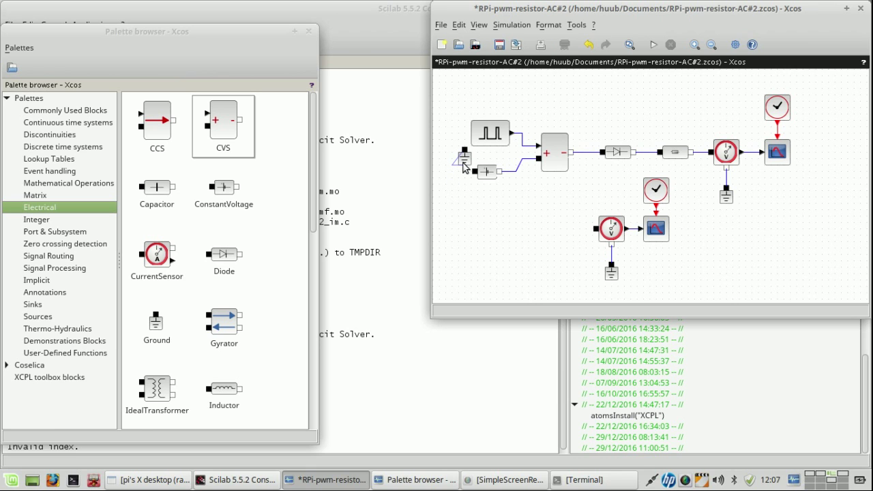
key("F1")
left_click(630, 77)
mouse_move(464, 158)
left_mouse_down()
mouse_move(455, 196)
mouse_move(476, 171)
left_mouse_up()
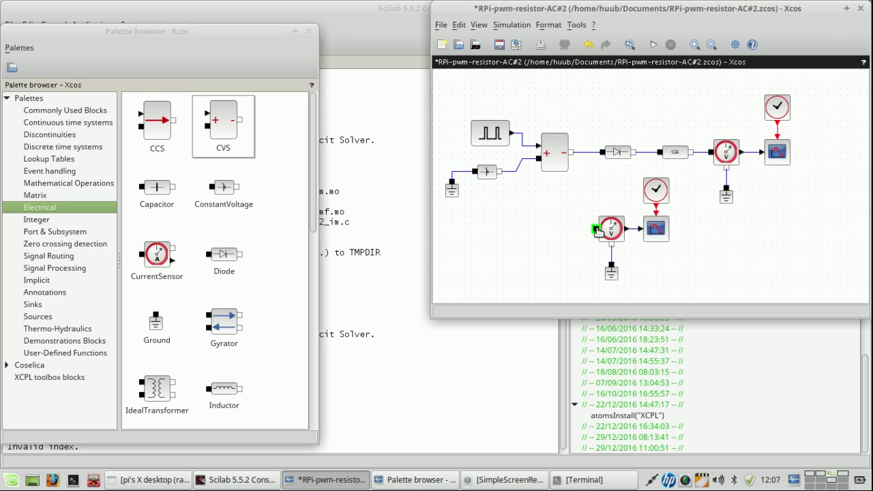
Step: Connect the lower voltage sensor to the link between CVS and the diode, and save the diagram
mouse_move(596, 229)
left_mouse_down()
mouse_move(588, 232)
mouse_move(587, 154)
left_mouse_up()
key("ctrl+s")
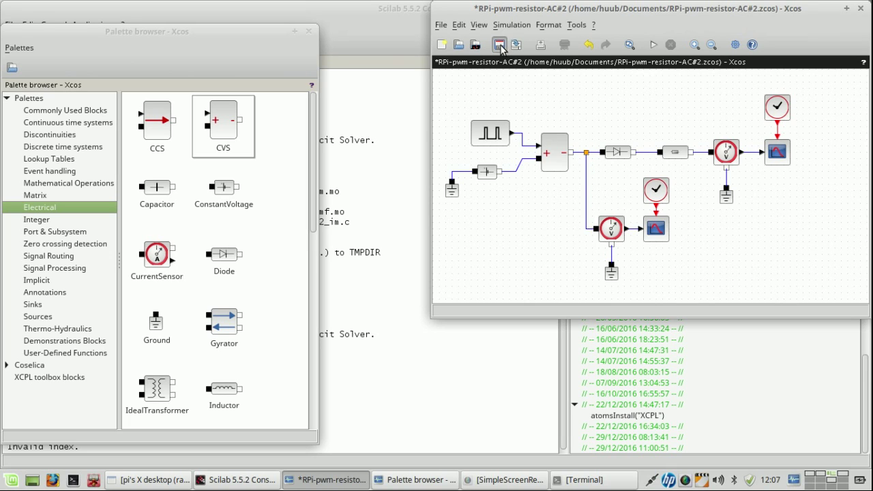
Step: Run the simulation, arrange the two scope windows one above the other to compare the traces, and stop the simulation
left_click(653, 45)
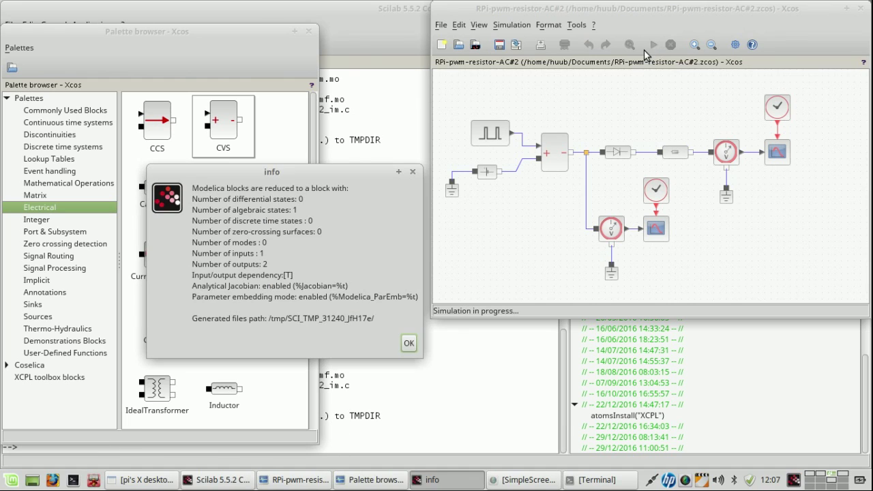
left_click(408, 343)
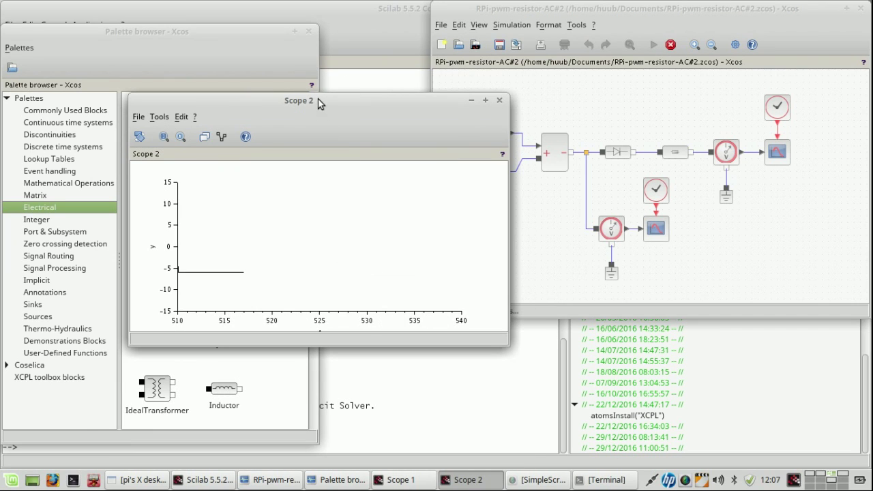
left_click_drag(312, 97, 312, 16)
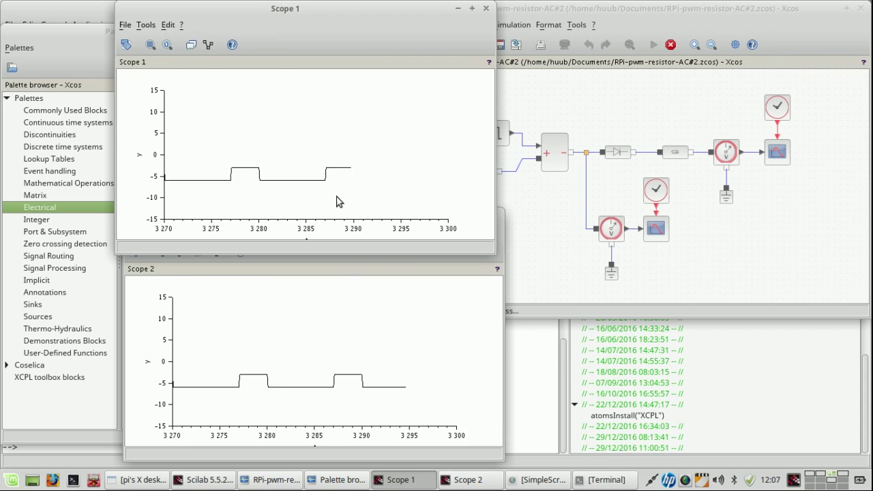
left_click(542, 200)
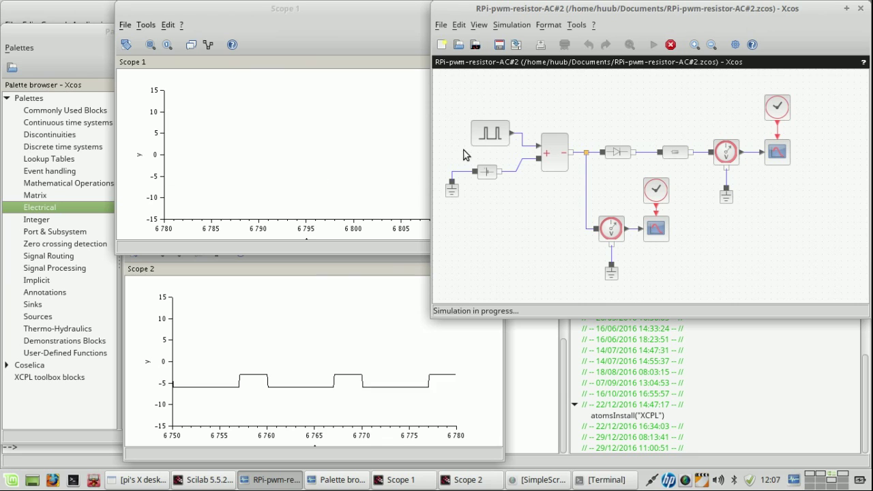
left_click(670, 44)
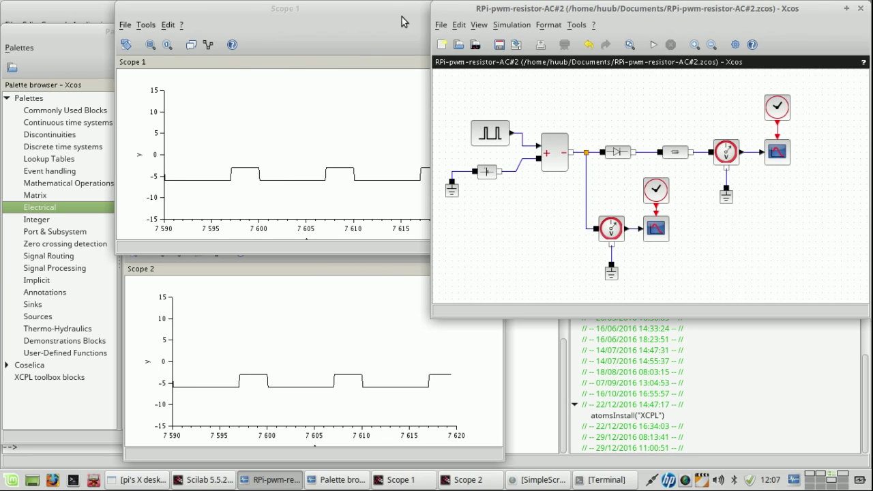
left_click(381, 8)
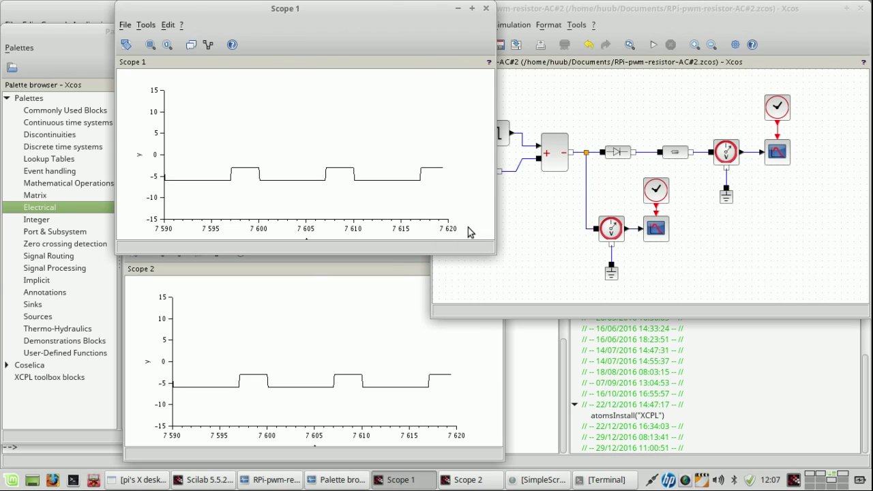
left_click(526, 220)
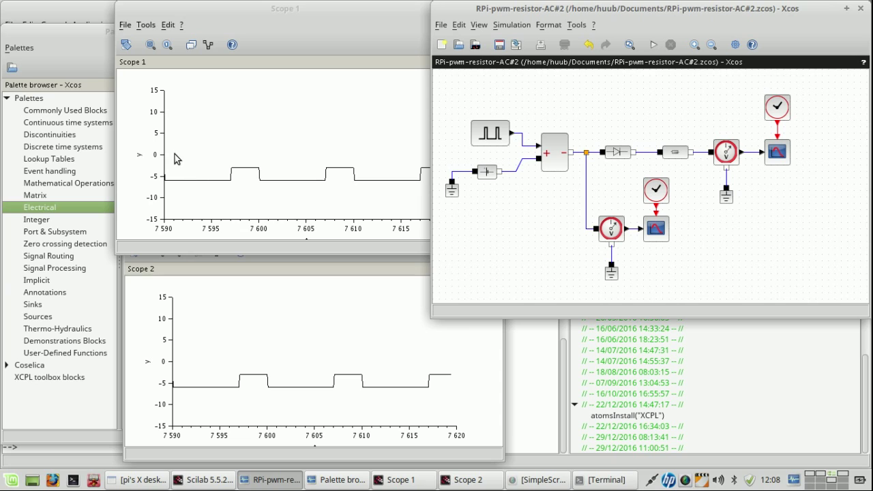
Step: Check the voltage setting of the ConstantVoltage block and the pulse generator's parameters
right_click(488, 175)
left_click(498, 181)
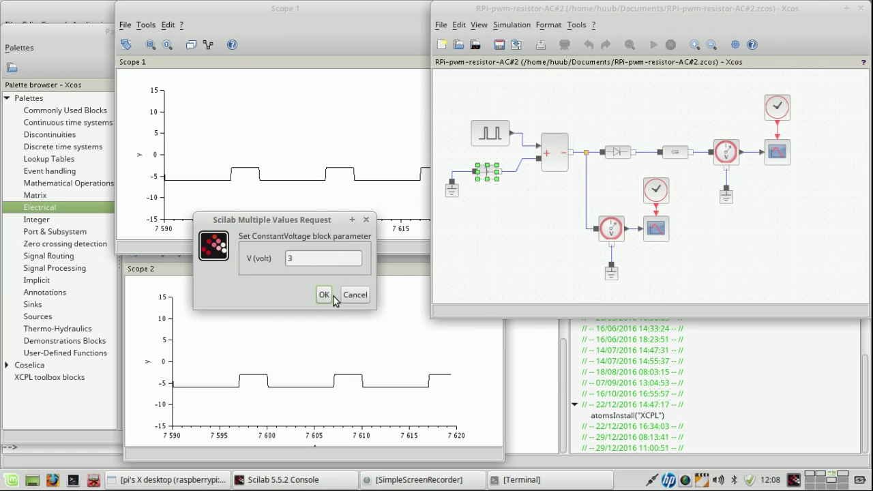
left_click(325, 295)
right_click(495, 137)
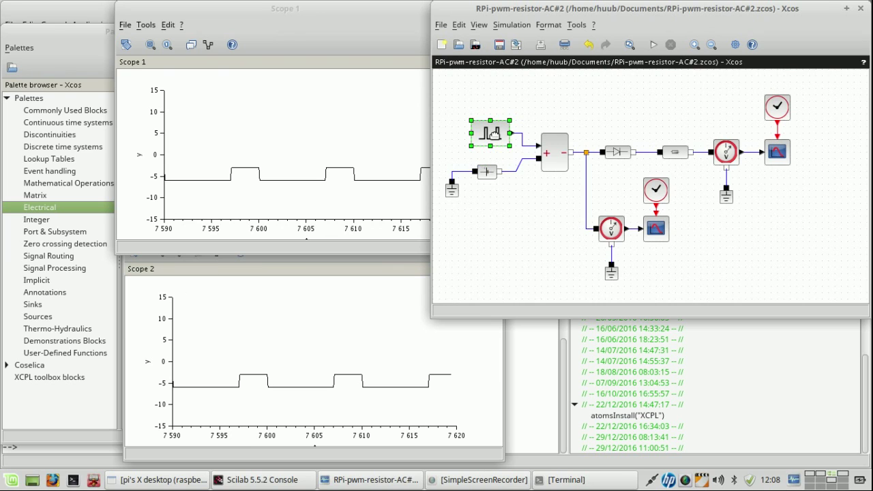
left_click(528, 145)
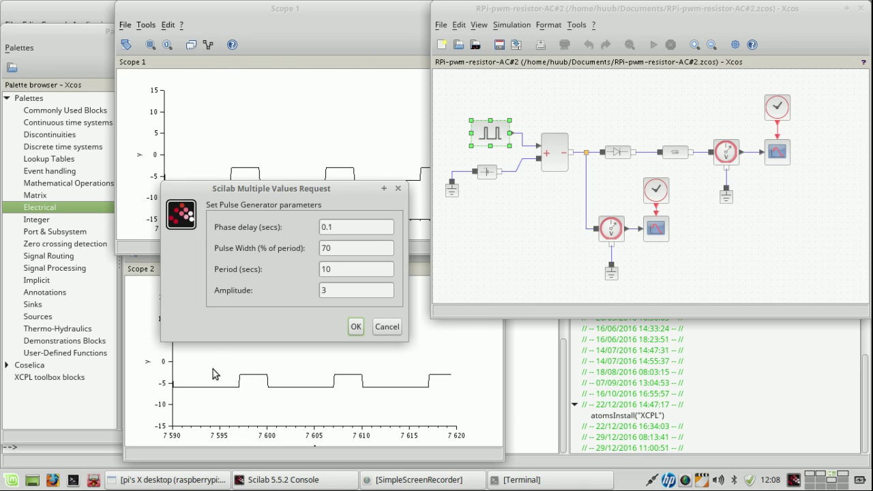
left_click(395, 325)
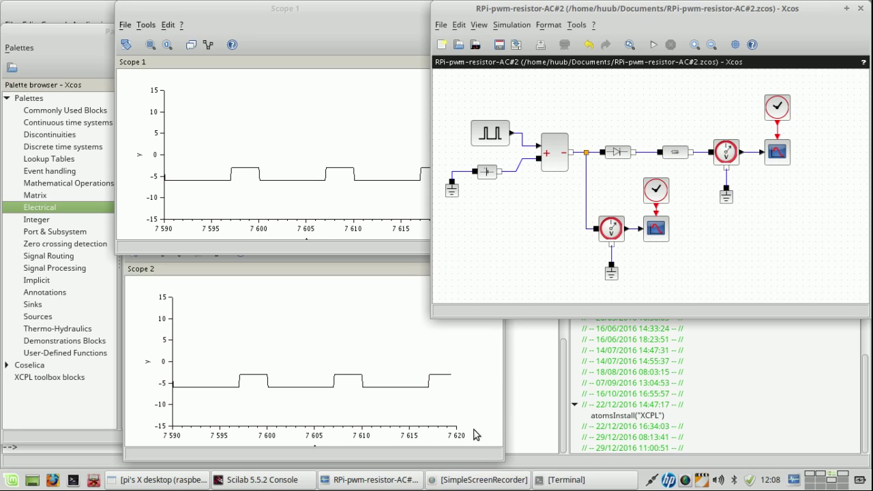
left_click(454, 480)
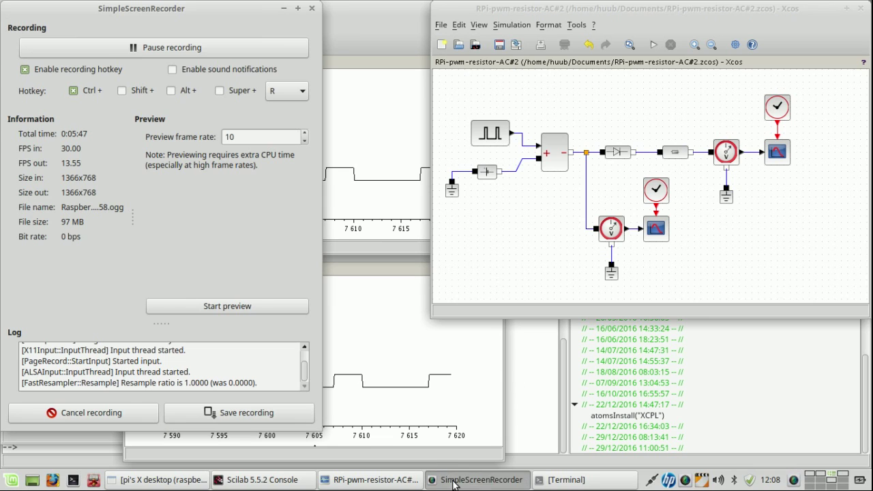
left_click(293, 414)
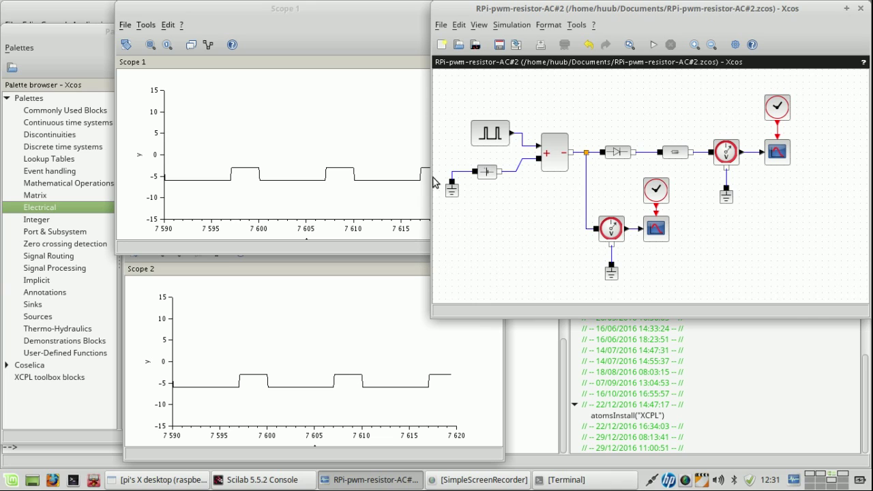
left_click(164, 481)
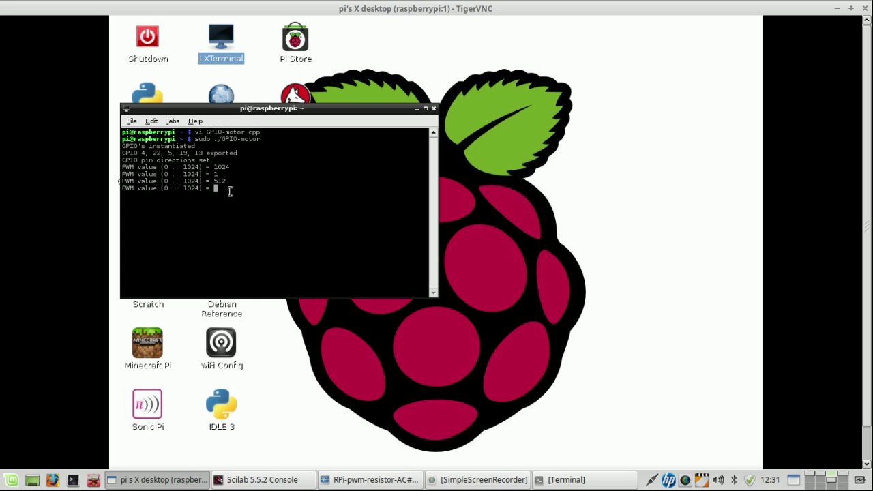
left_click(180, 478)
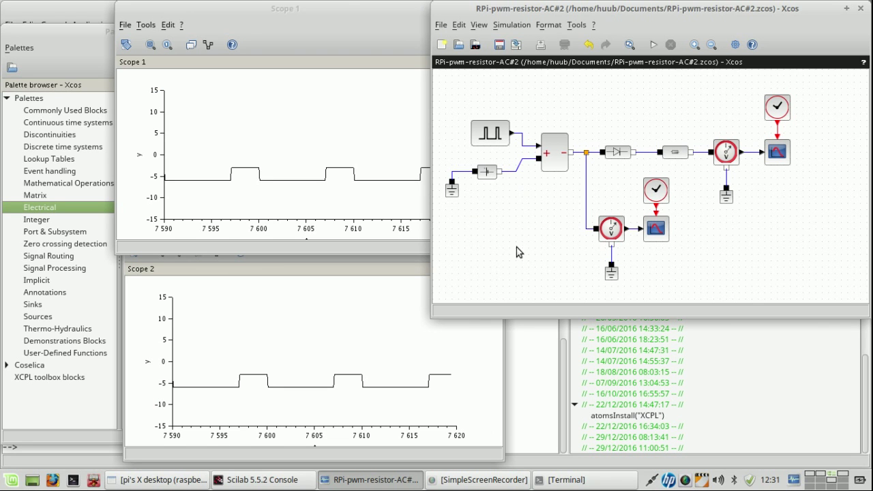
Step: Set the pulse generator's pulse width to 10 % of the period
right_click(491, 135)
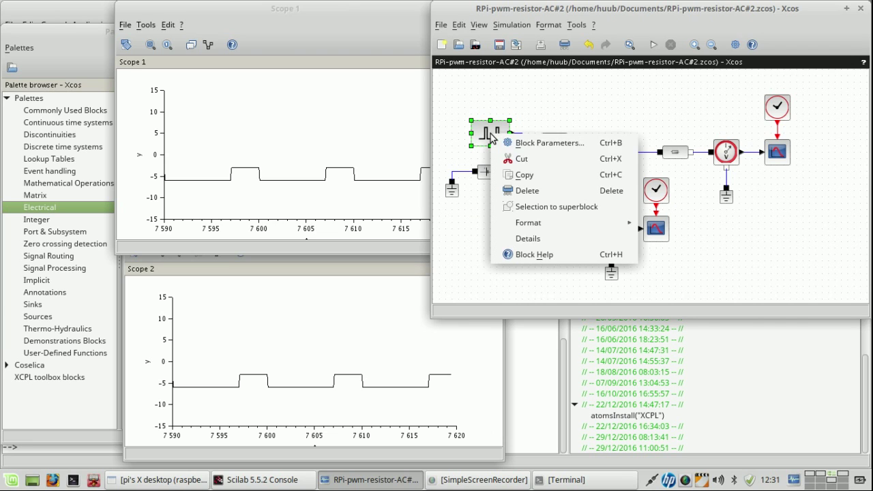
left_click(527, 142)
left_click_drag(335, 248, 317, 251)
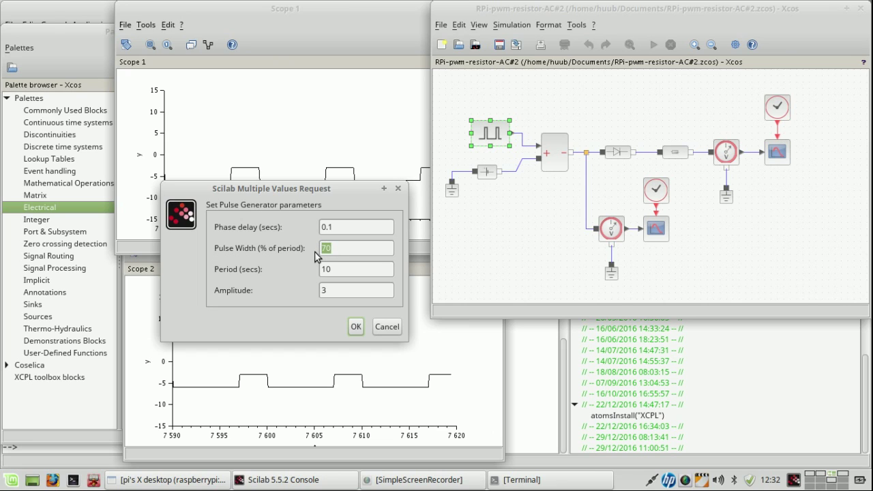
left_click(356, 327)
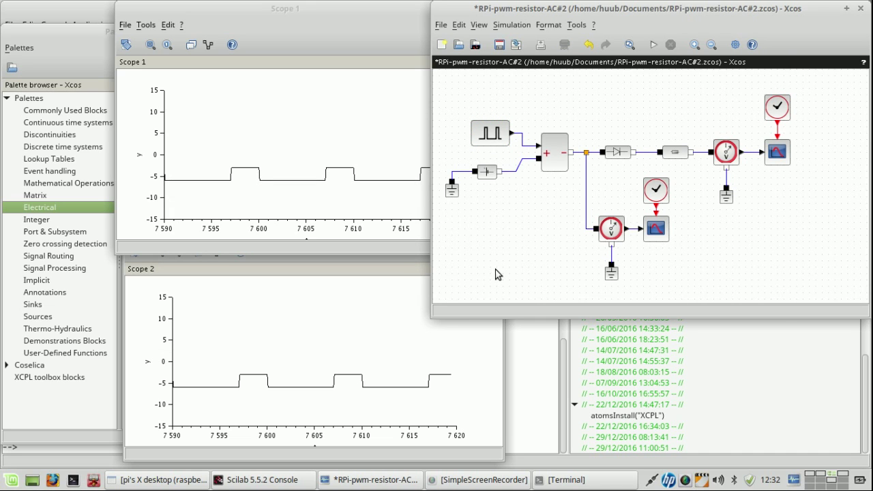
Step: Run the simulation with the 10 % pulse width, compare the traces on both scopes, and stop it
left_click(654, 45)
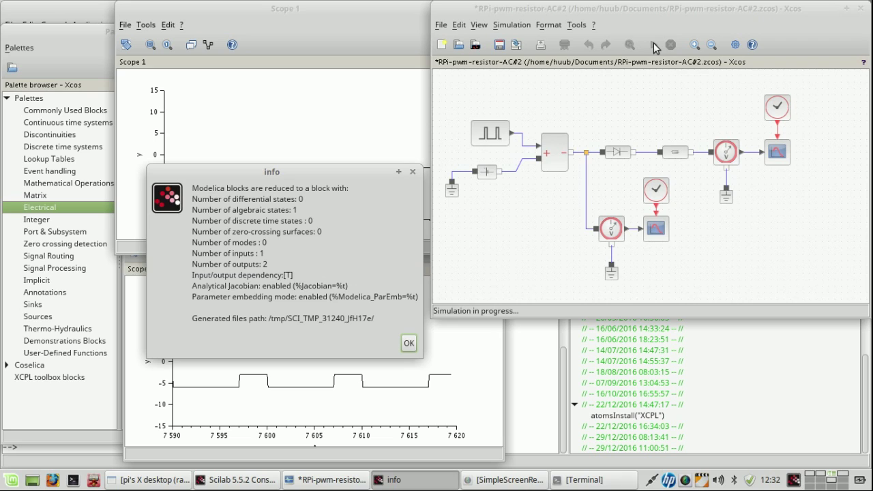
left_click(409, 343)
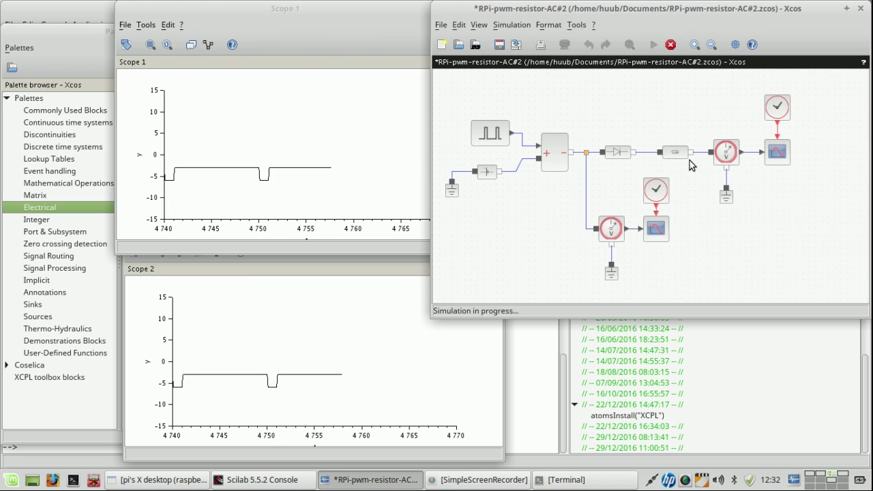
left_click(671, 44)
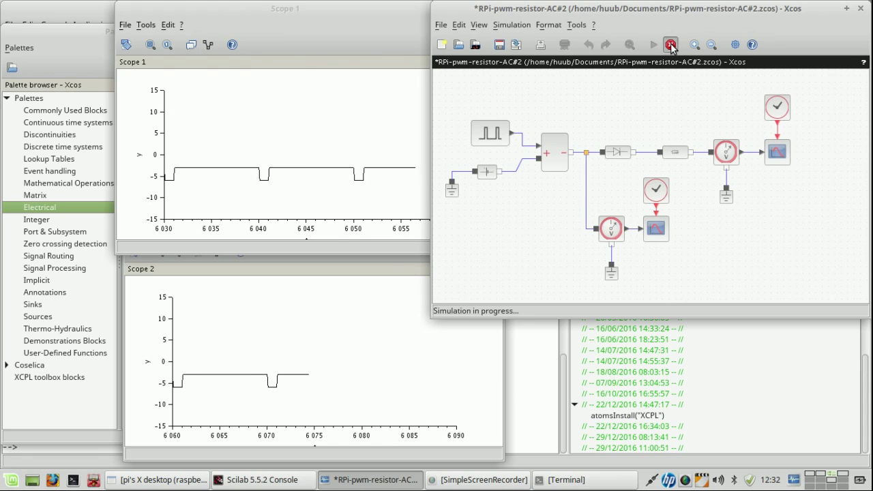
Step: Set the pulse generator's pulse width to 90 % of the period and its amplitude to 1.5
left_click(501, 132)
right_click(501, 131)
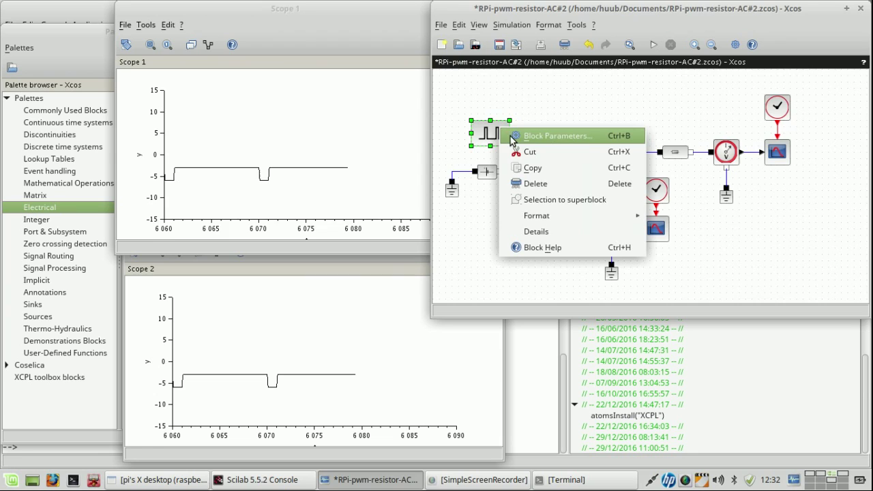
left_click(524, 135)
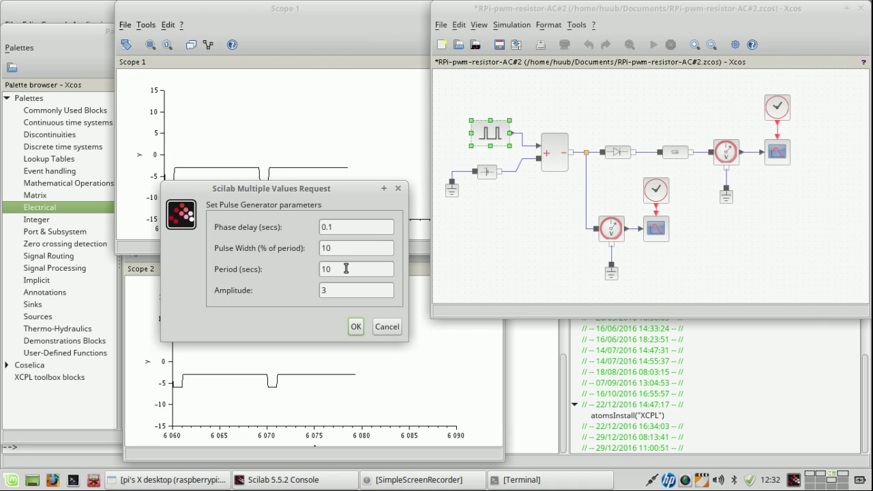
double_click(341, 247)
type("90")
double_click(337, 290)
type("1.5")
left_click(354, 328)
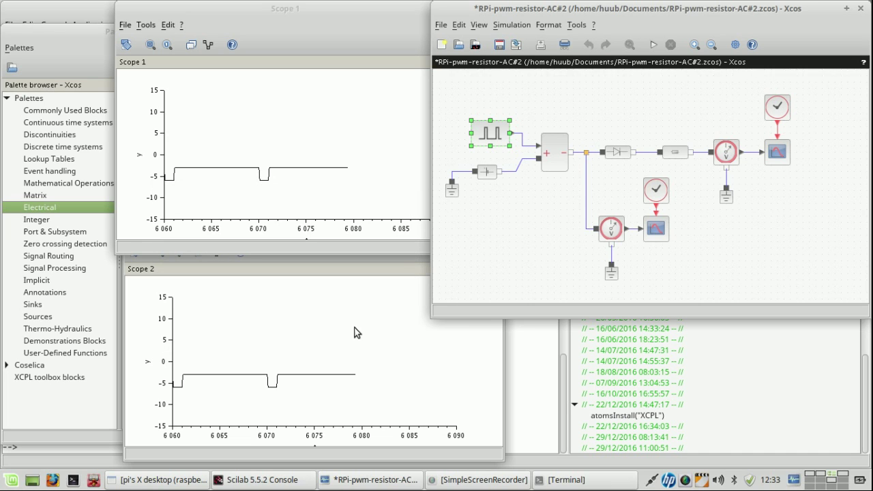
Step: Run the simulation with the 90 % pulse width and 1.5 amplitude, compare both scope traces, and stop it
left_click(653, 45)
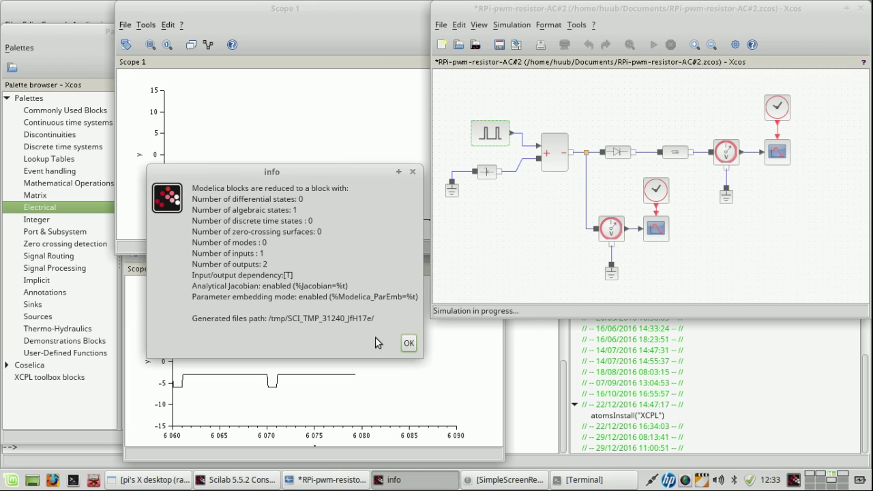
left_click(408, 343)
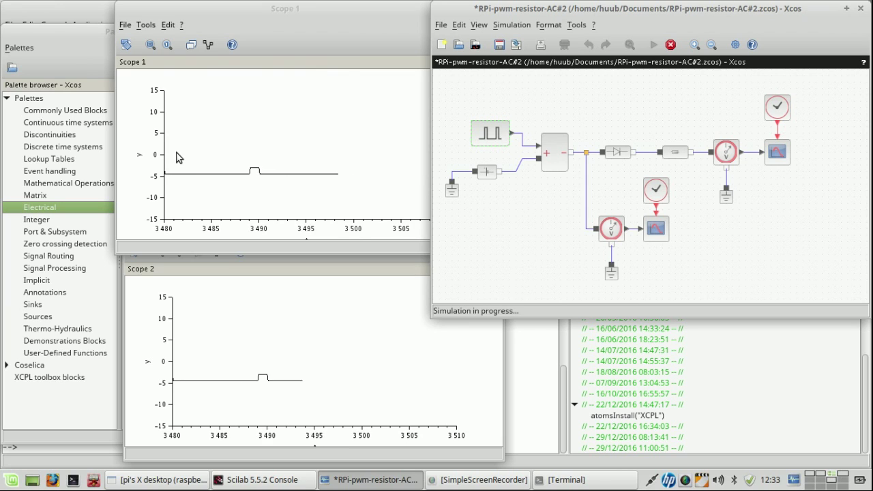
left_click(671, 45)
Step: Check the voltage parameter of the ConstantVoltage block below the pulse generator
left_click(486, 172)
right_click(486, 171)
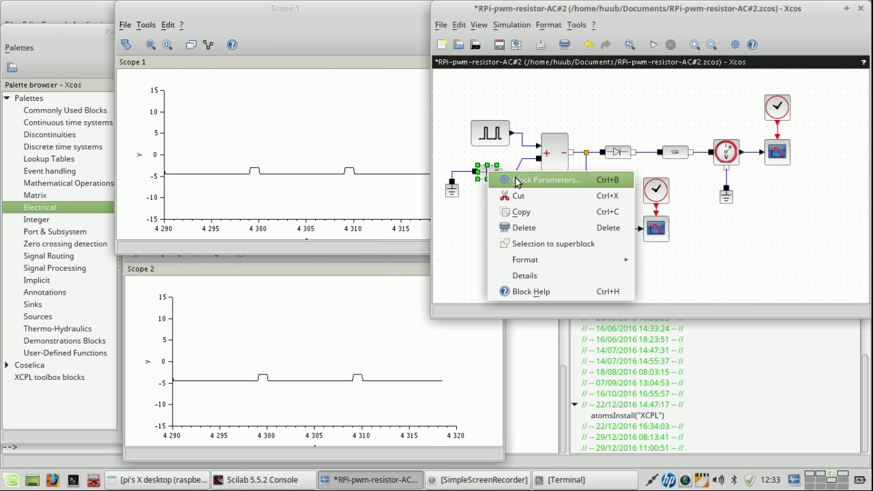
left_click(518, 179)
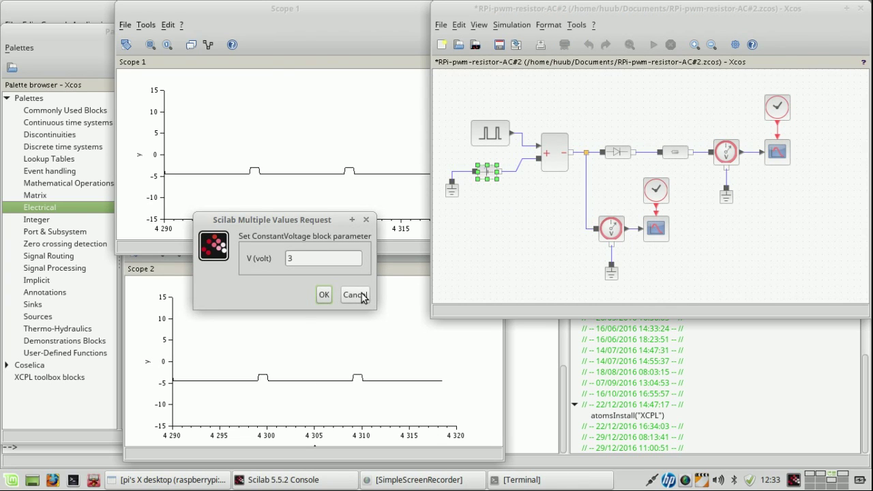
left_click(324, 298)
left_click(486, 135)
right_click(487, 134)
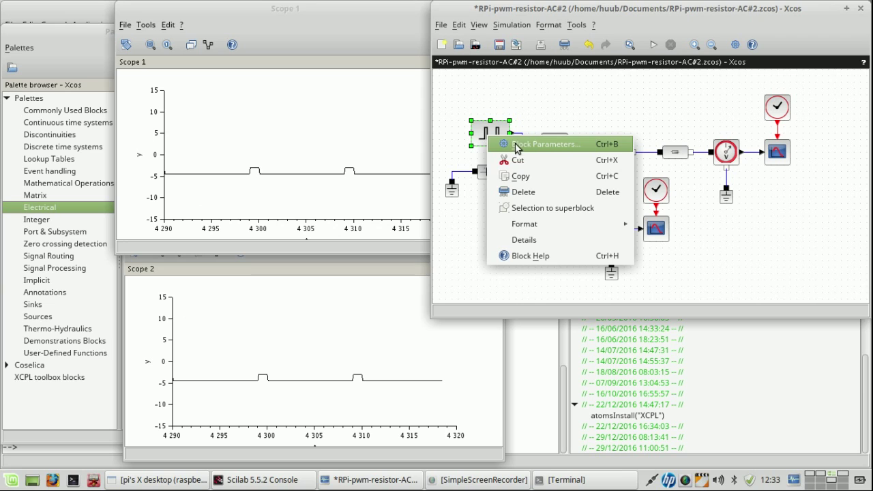
key("Escape")
left_click(554, 161)
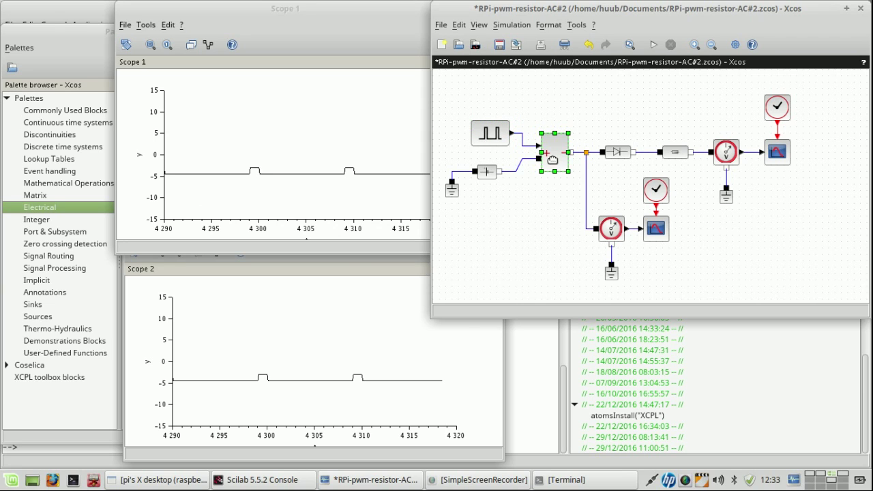
right_click(553, 164)
key("Escape")
key("ctrl+z")
Step: Check the pulse generator's pulse width and amplitude parameters
left_click(486, 134)
right_click(486, 134)
left_click(518, 141)
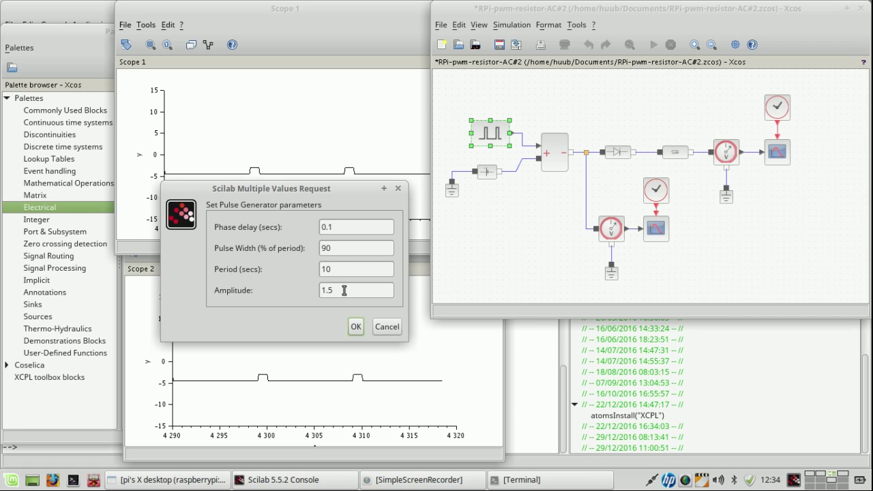
left_click(356, 328)
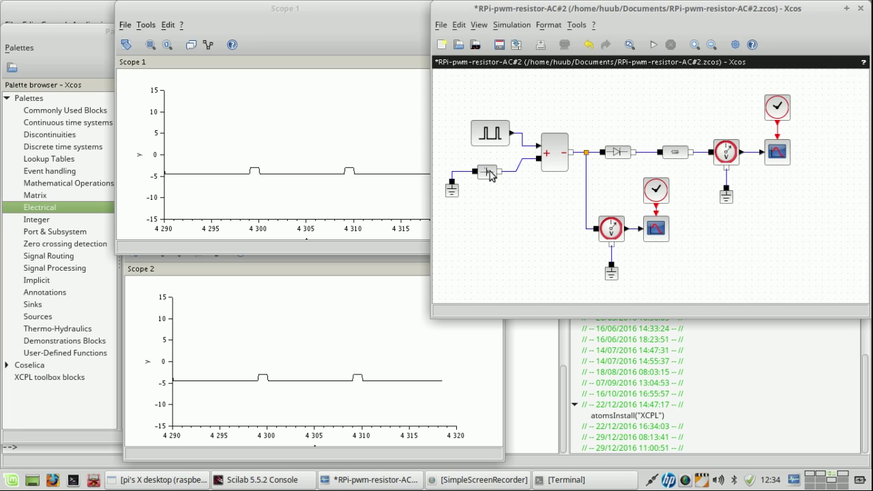
Step: Edit the pulse generator's pulse width and apply its parameters
left_click(489, 135)
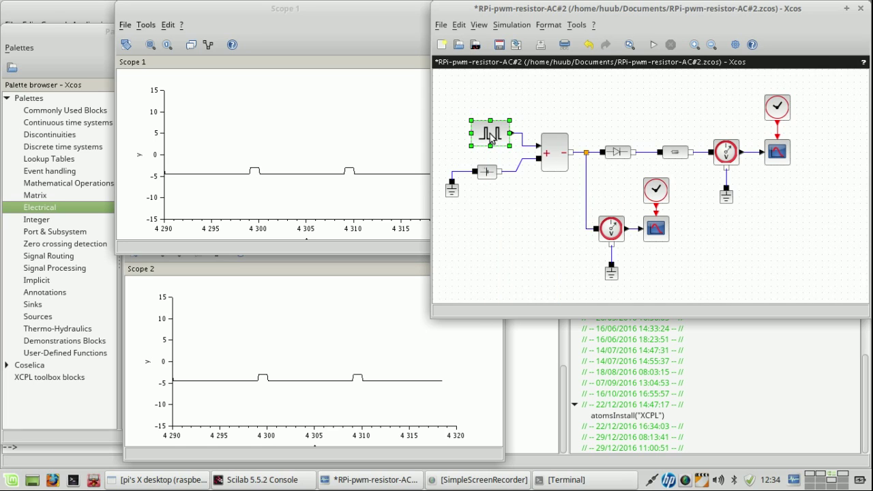
right_click(490, 135)
left_click(525, 143)
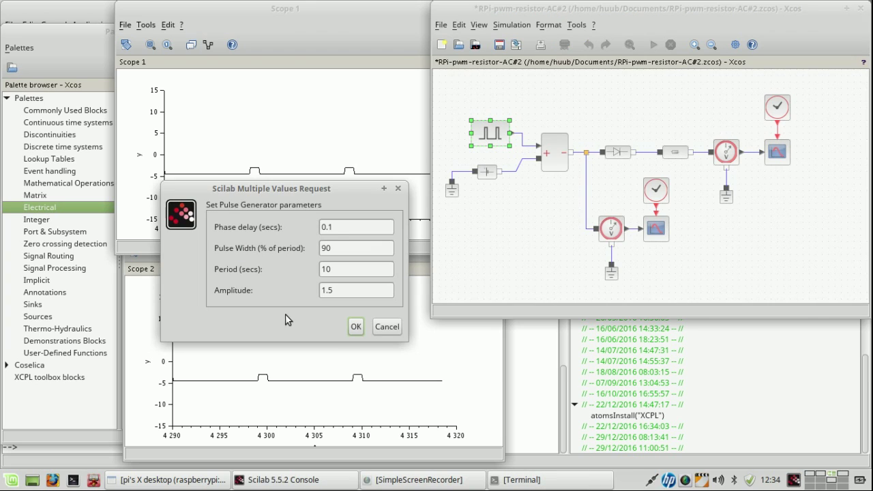
left_click_drag(326, 247, 302, 254)
left_click(356, 327)
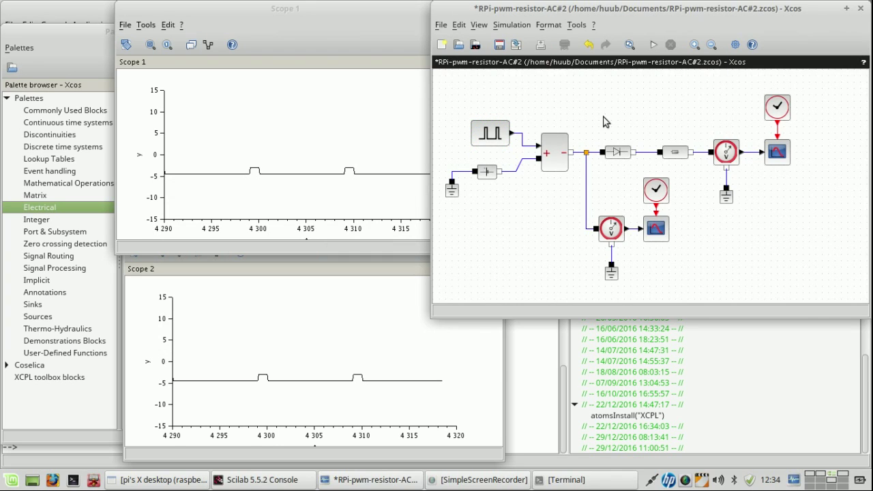
Step: Save the diagram, run the simulation with the edited pulse width while watching both scopes, and stop it
left_click(499, 44)
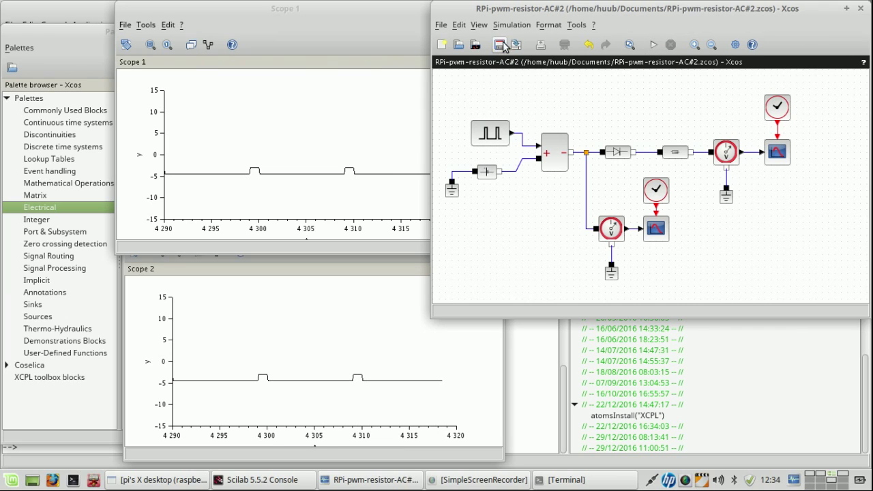
left_click(652, 44)
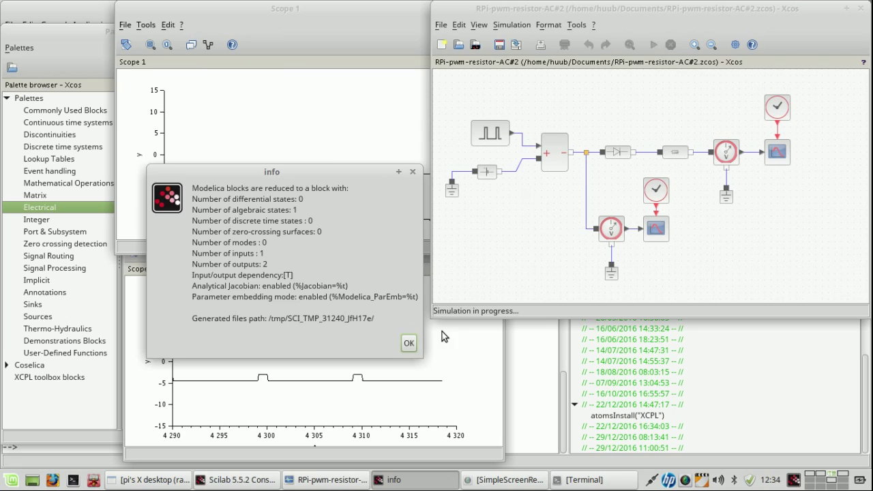
left_click(407, 344)
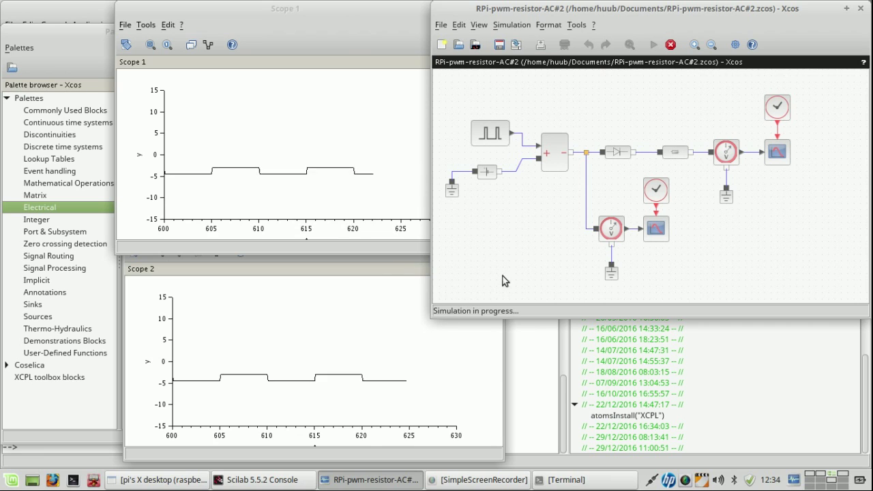
left_click(670, 45)
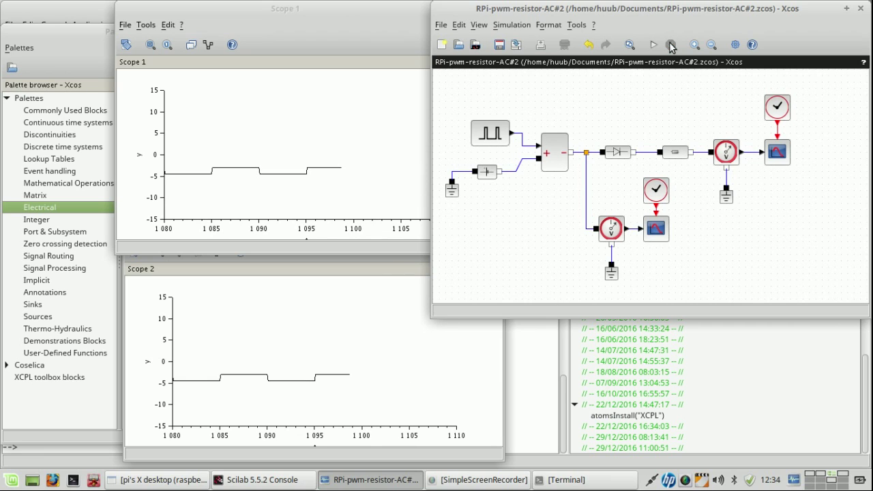
Step: Rerun the simulation three times with the same parameters, compare the traces on both scopes, and stop each run
left_click(655, 45)
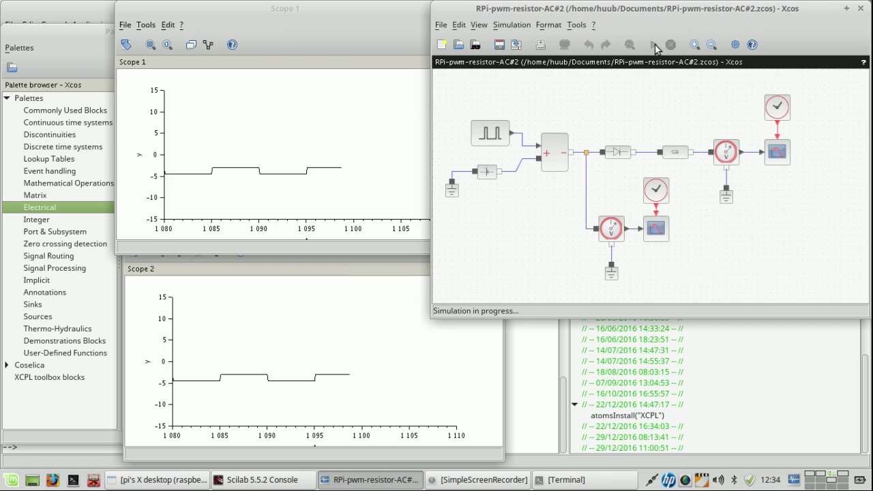
left_click(409, 343)
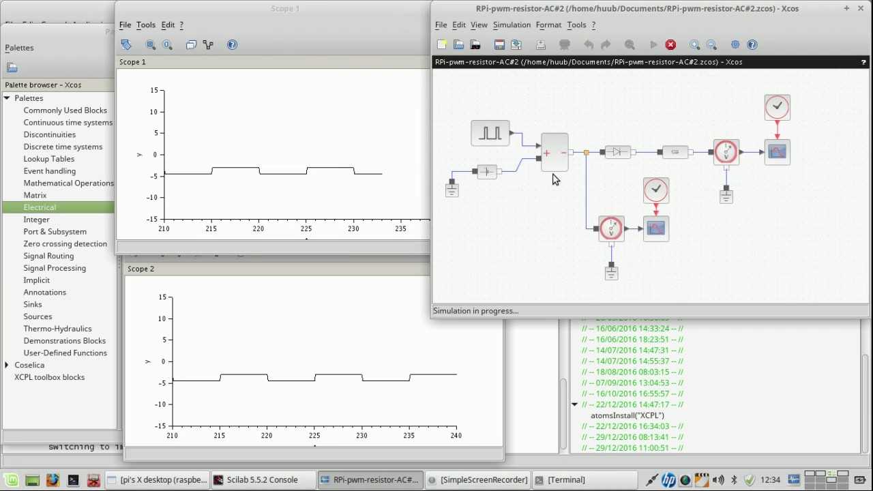
left_click(671, 45)
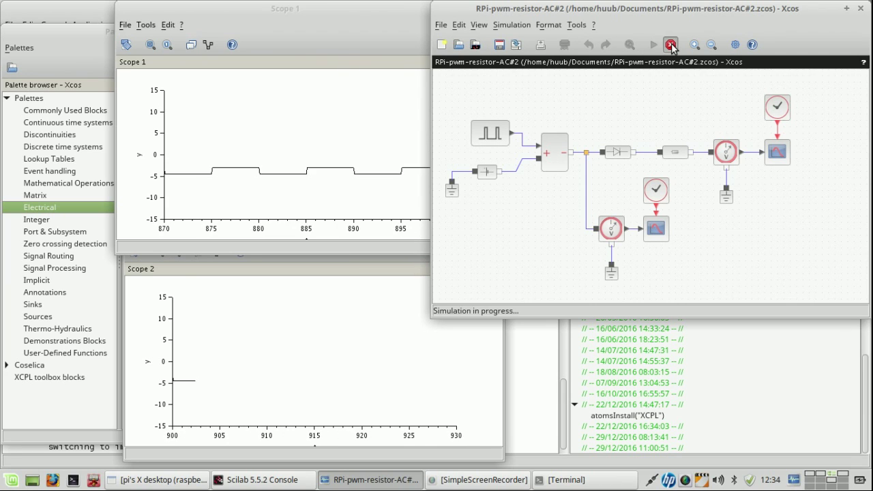
left_click(653, 44)
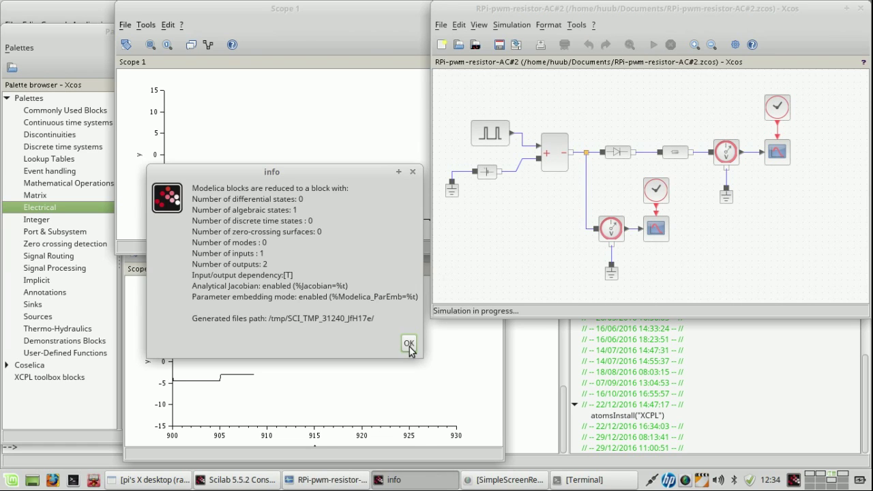
left_click(408, 344)
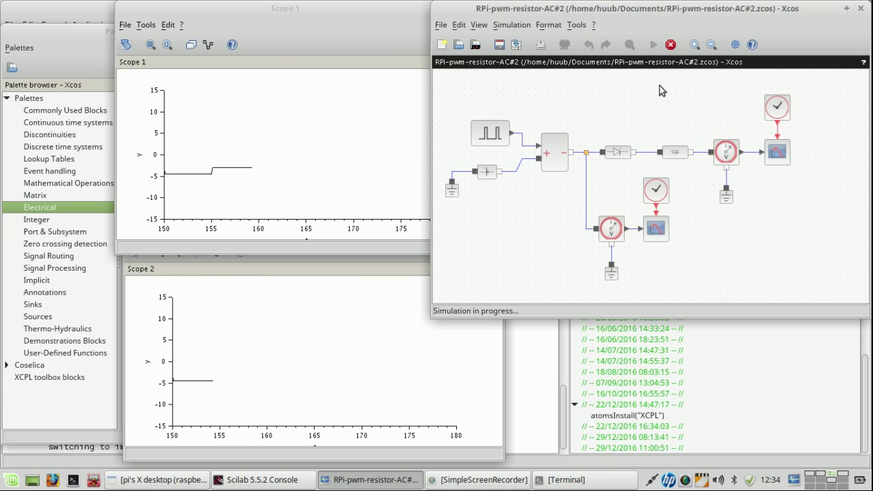
left_click(671, 45)
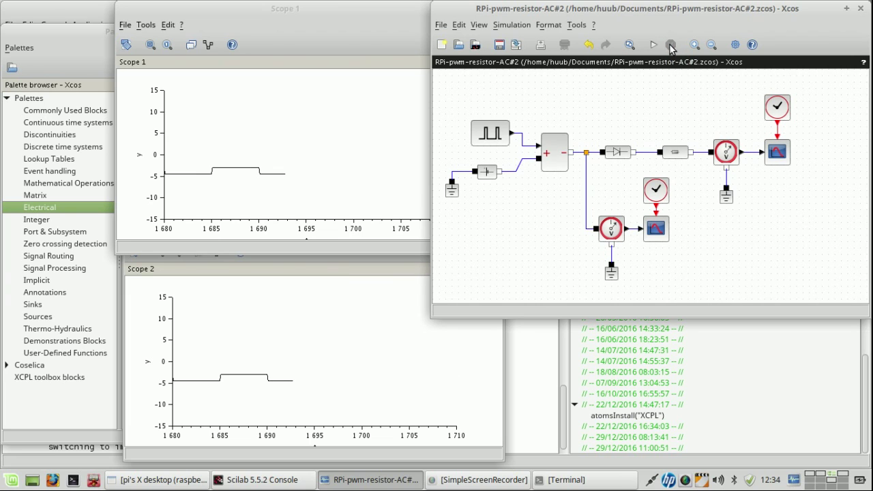
left_click(653, 45)
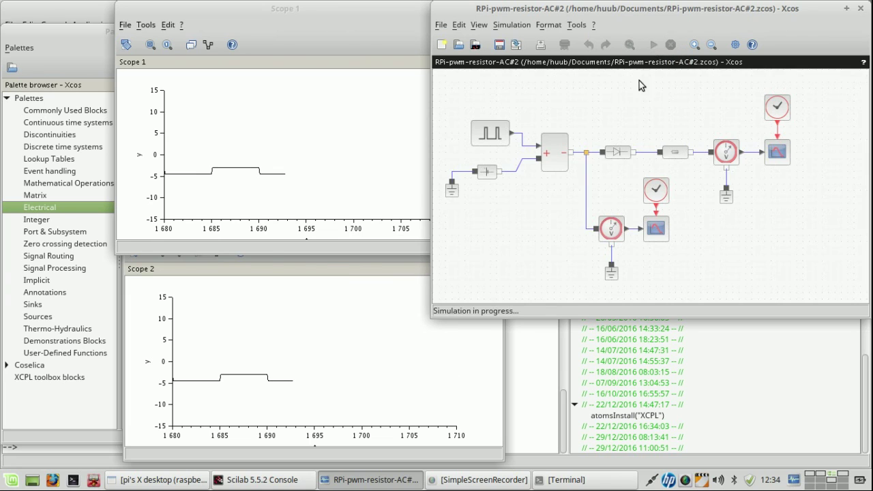
left_click(409, 345)
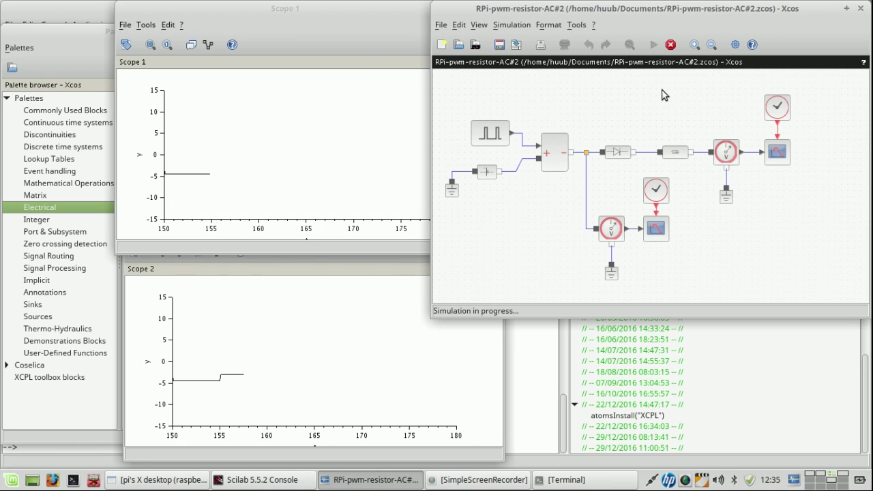
left_click(671, 45)
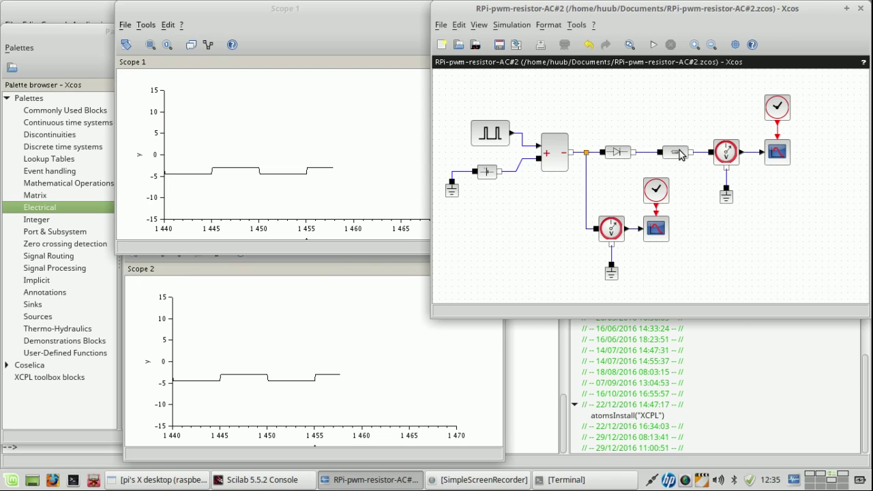
Step: Inspect the block details of the voltage sensor that follows the resistor
mouse_move(680, 155)
mouse_move(727, 154)
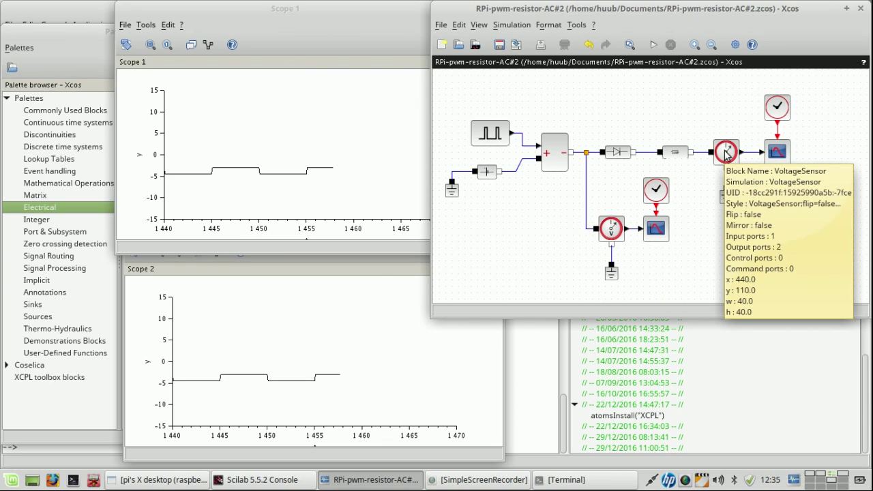